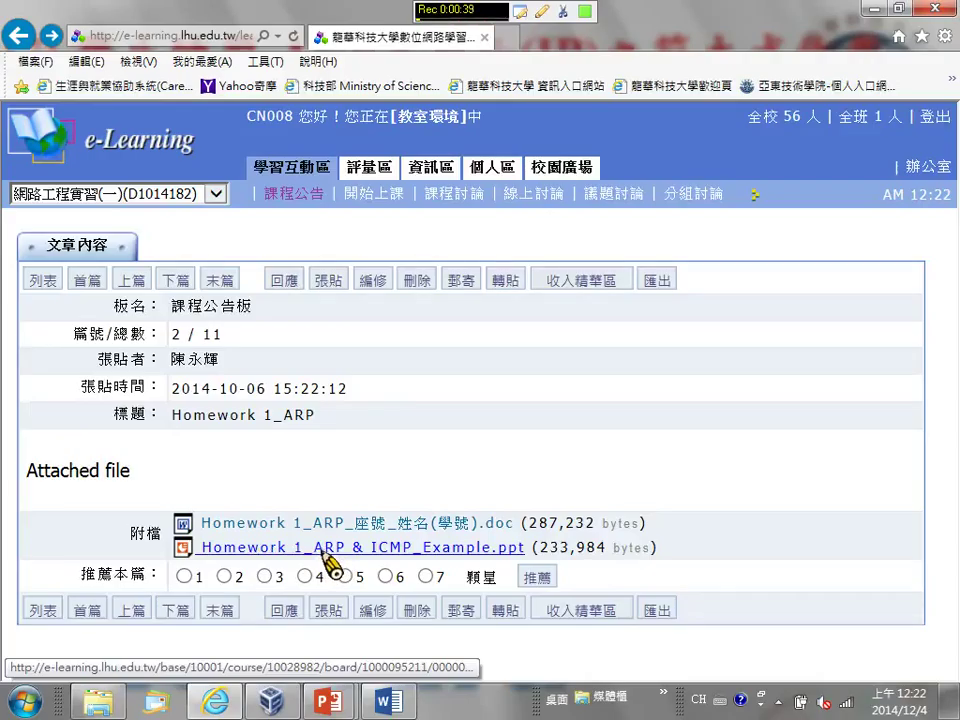
# Switch to the Homework 1_ARP document in Word and go to its first page to read the assignment instructions
pyautogui.moveTo(328, 700)
pyautogui.moveTo(430, 652)
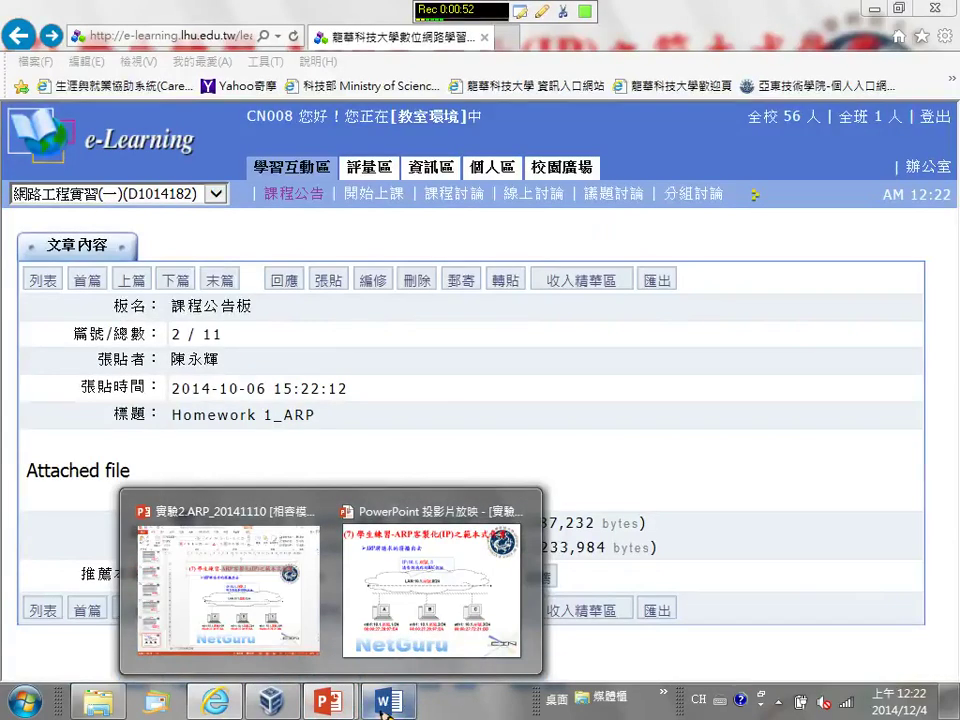
pyautogui.click(389, 701)
pyautogui.scroll(20, 519, 576)
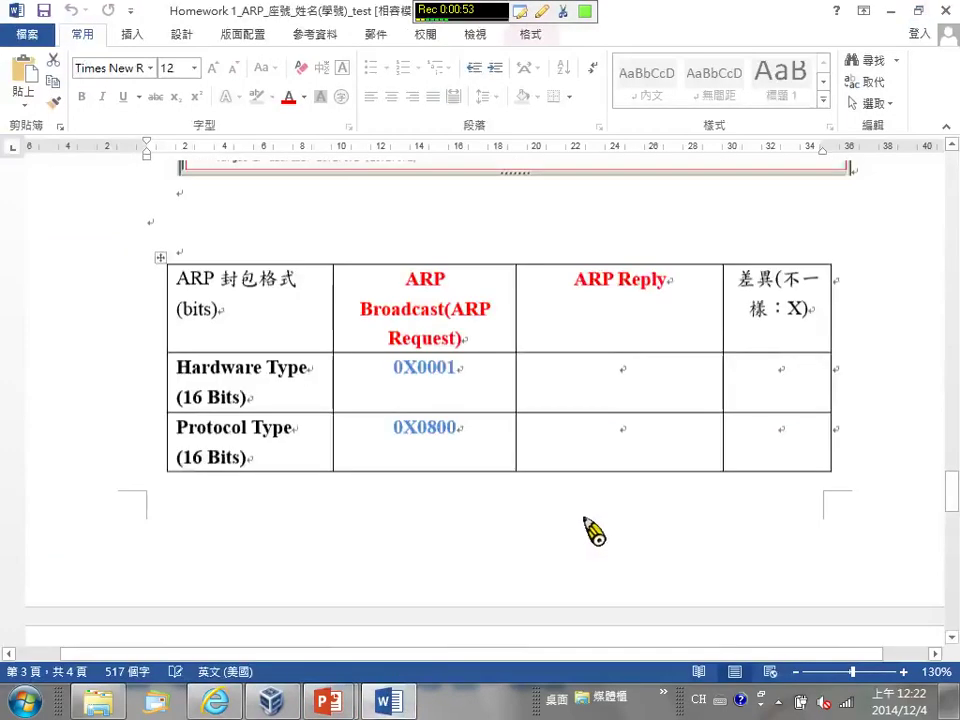
pyautogui.scroll(15, 737, 428)
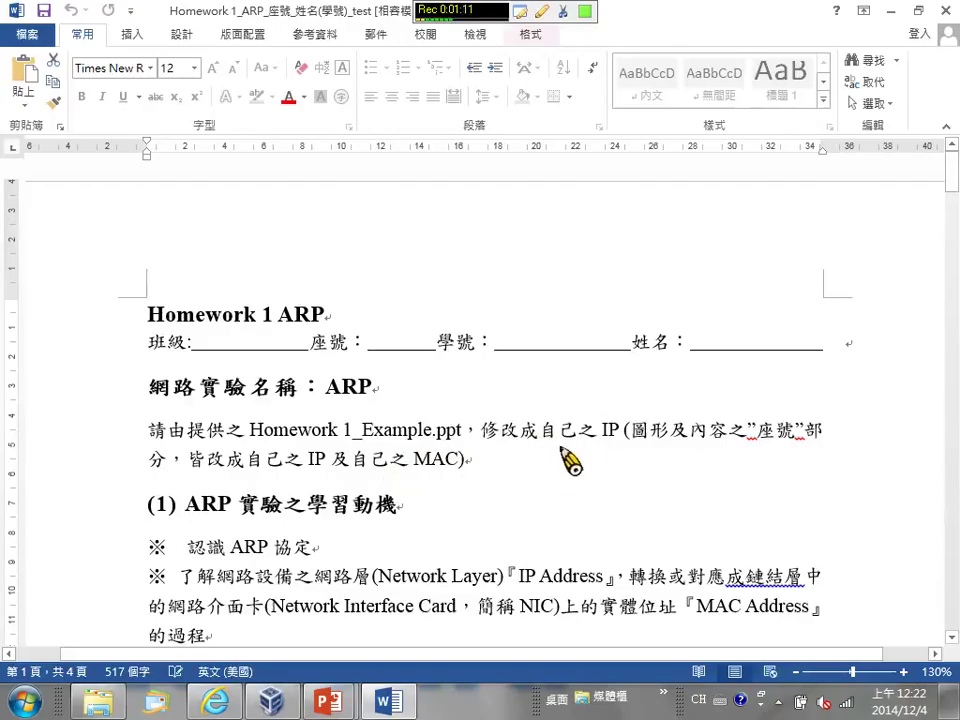
# Open the Homework 1_ARP & ICMP_Example presentation from the 龍華科大\103-1\103-1_網路工程實習(一) folder on drive D
pyautogui.click(110, 703)
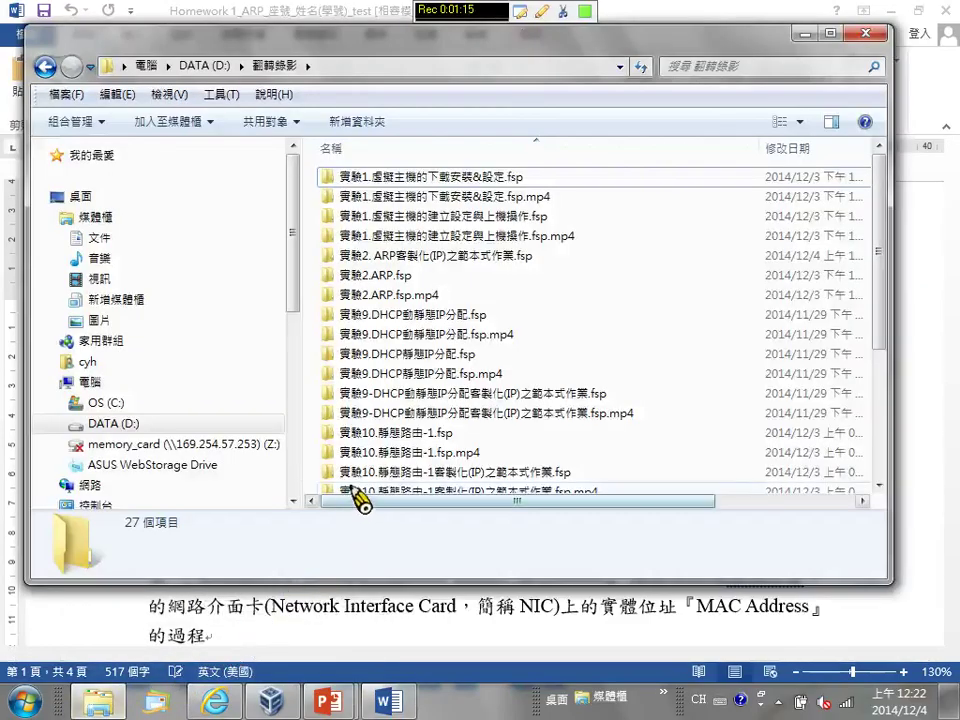
pyautogui.click(125, 424)
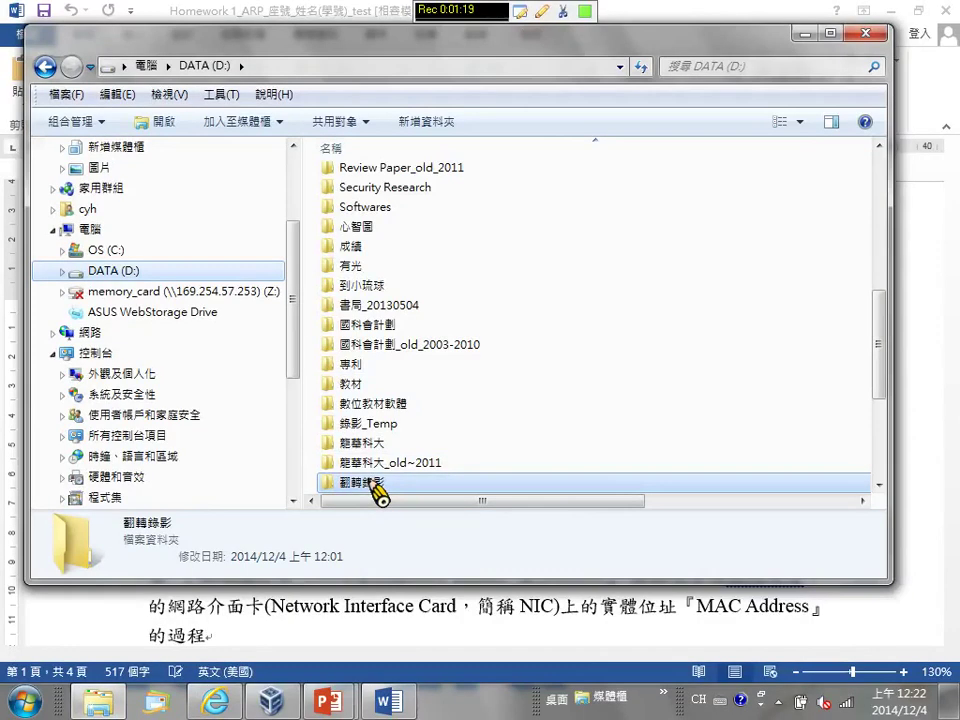
pyautogui.doubleClick(386, 442)
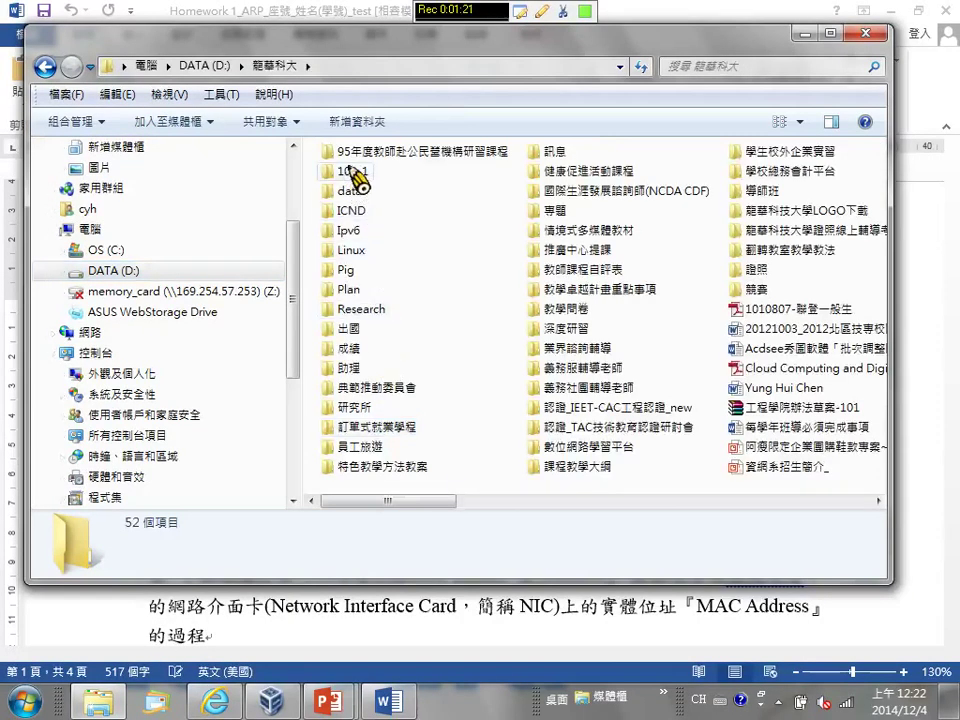
pyautogui.doubleClick(352, 170)
pyautogui.click(423, 236)
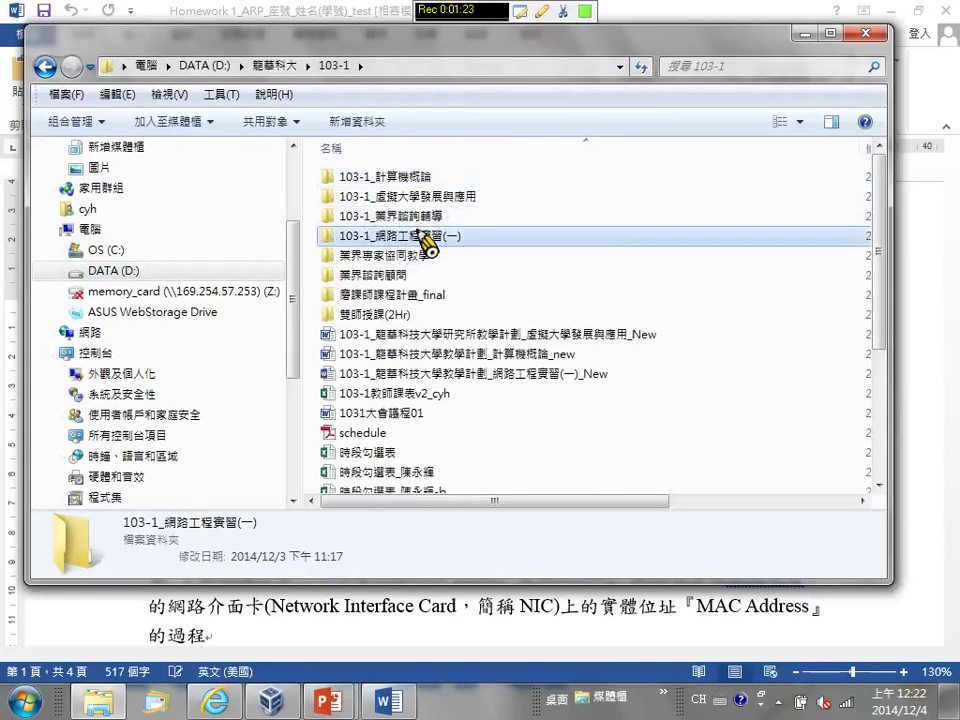
pyautogui.doubleClick(426, 240)
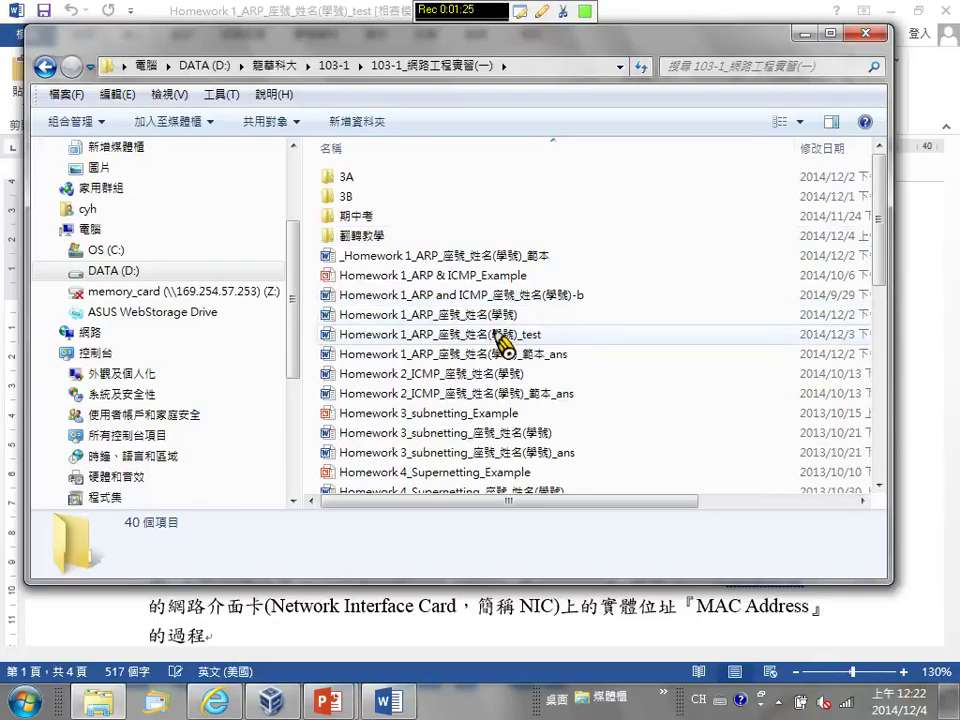
pyautogui.scroll(-1, 500, 345)
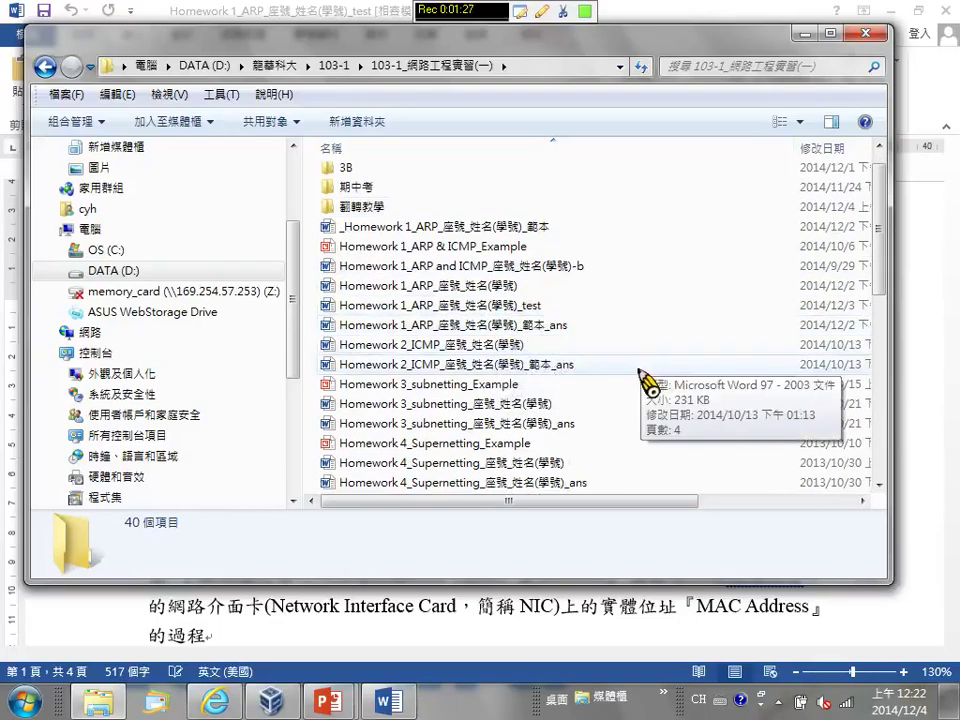
pyautogui.doubleClick(467, 252)
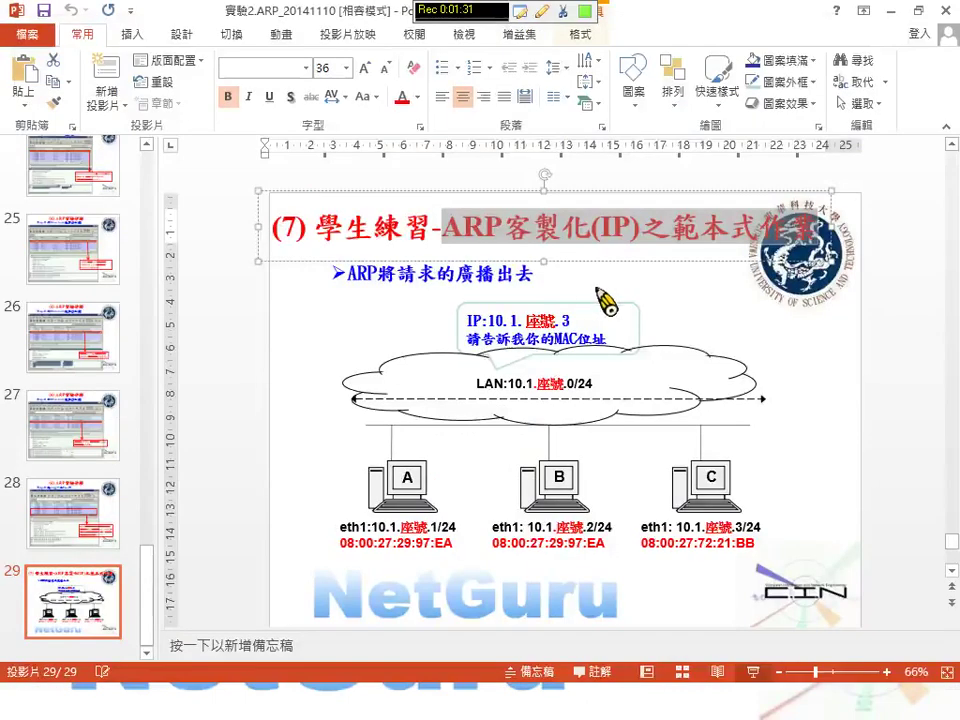
# Compare the 座號 template slide with the filled-in example slide, checking the IP and MAC addresses of hosts A, B and C
pyautogui.scroll(-1, 602, 371)
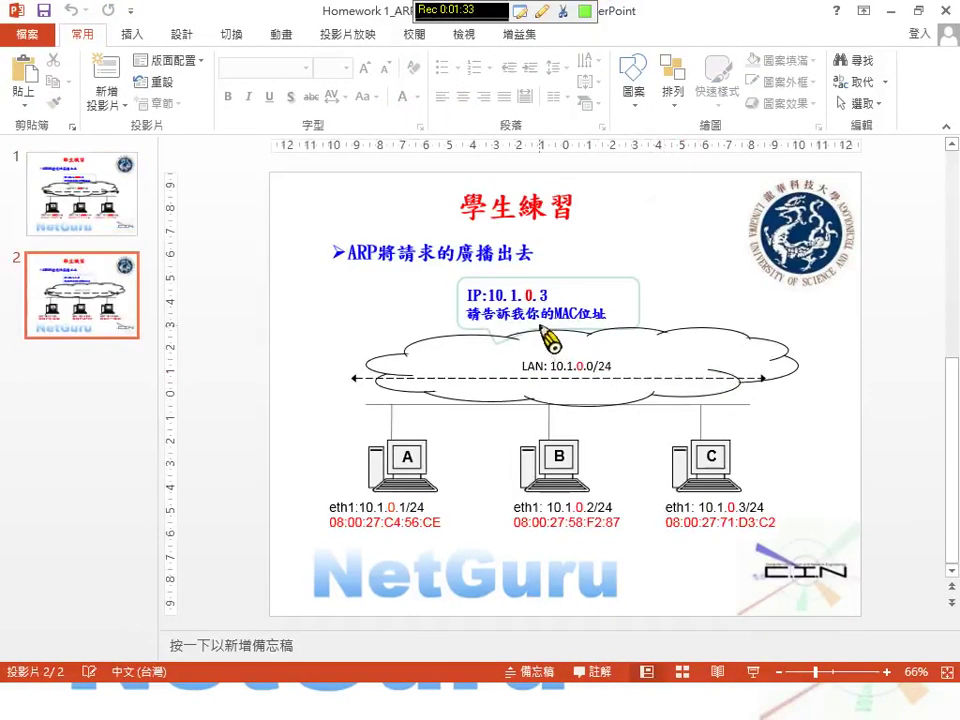
pyautogui.scroll(1, 553, 337)
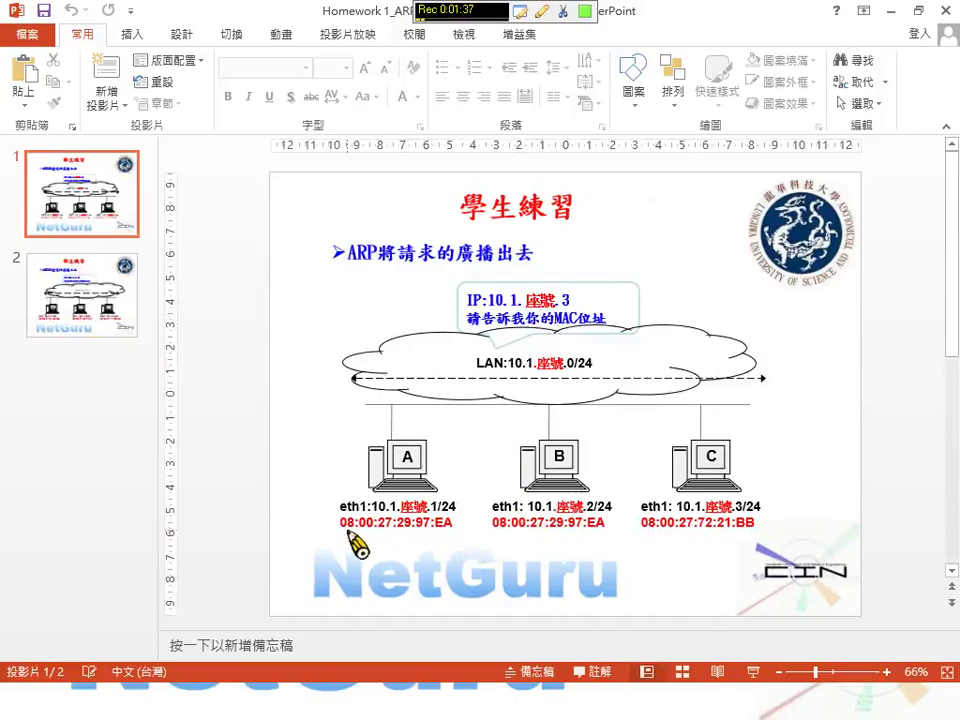
pyautogui.moveTo(347, 523); pyautogui.dragTo(646, 538)
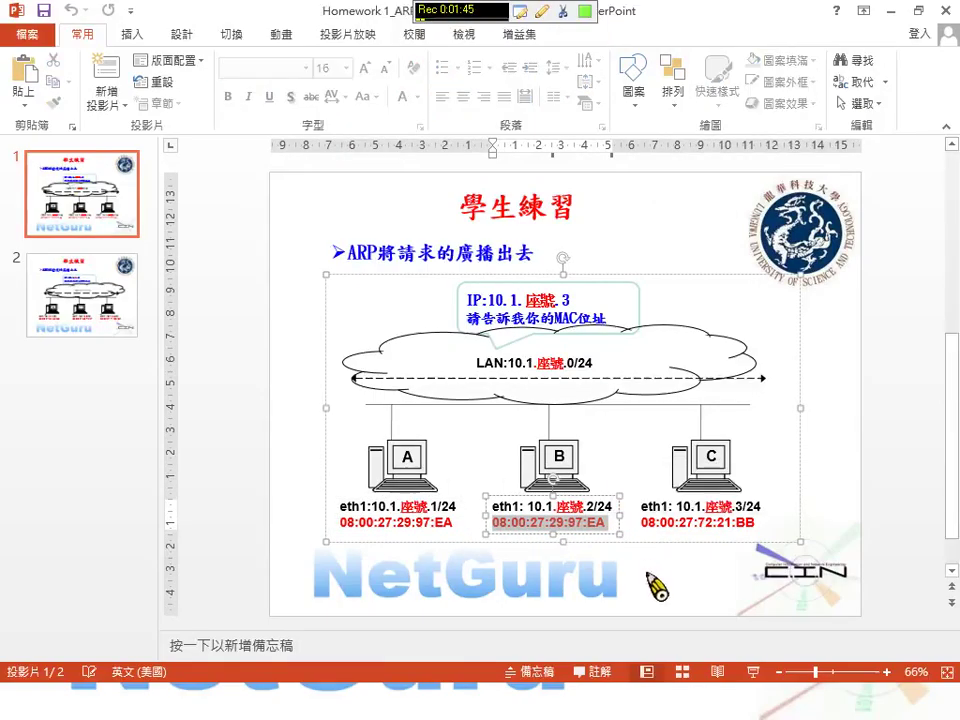
pyautogui.press('pagedown')
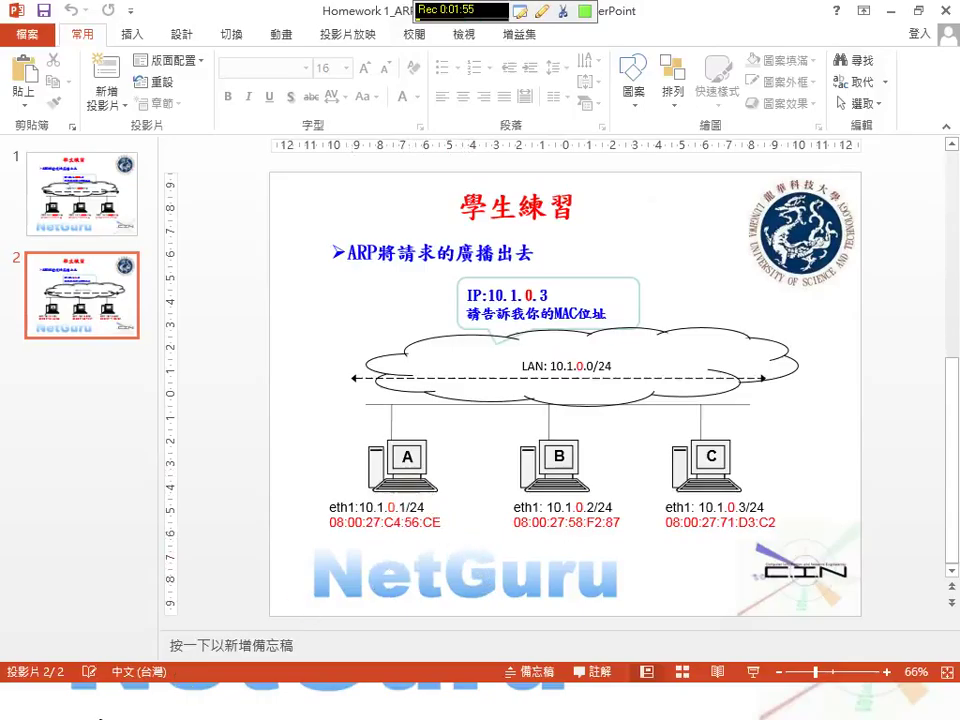
# Switch to the running slide show and examine the network diagram on the ARP客製化(IP)之範本式作業 slide
pyautogui.press('super')
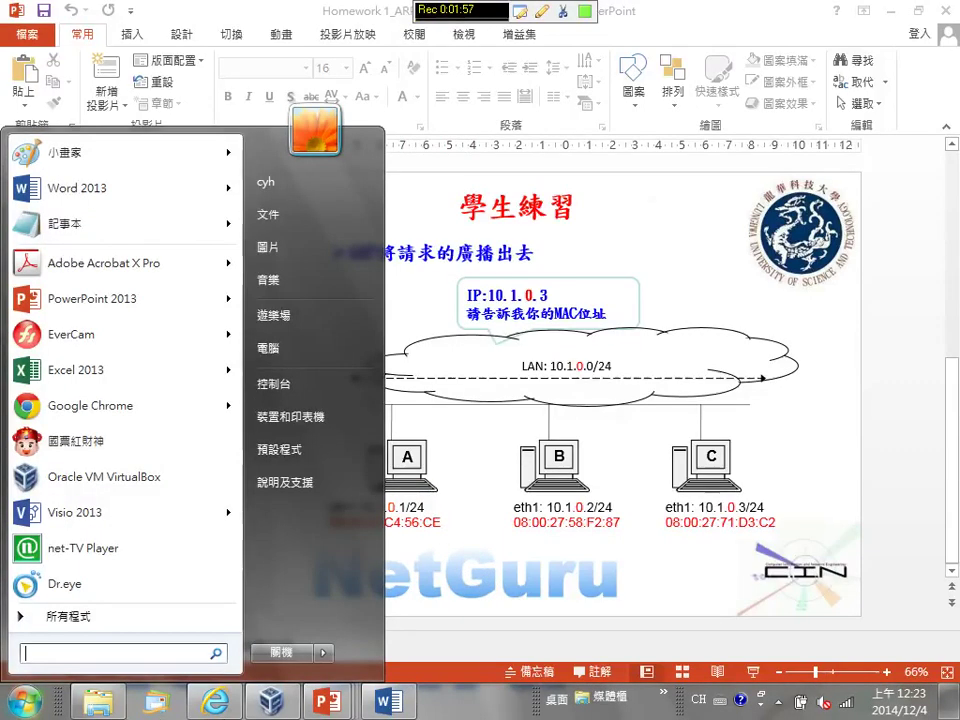
pyautogui.click(330, 705)
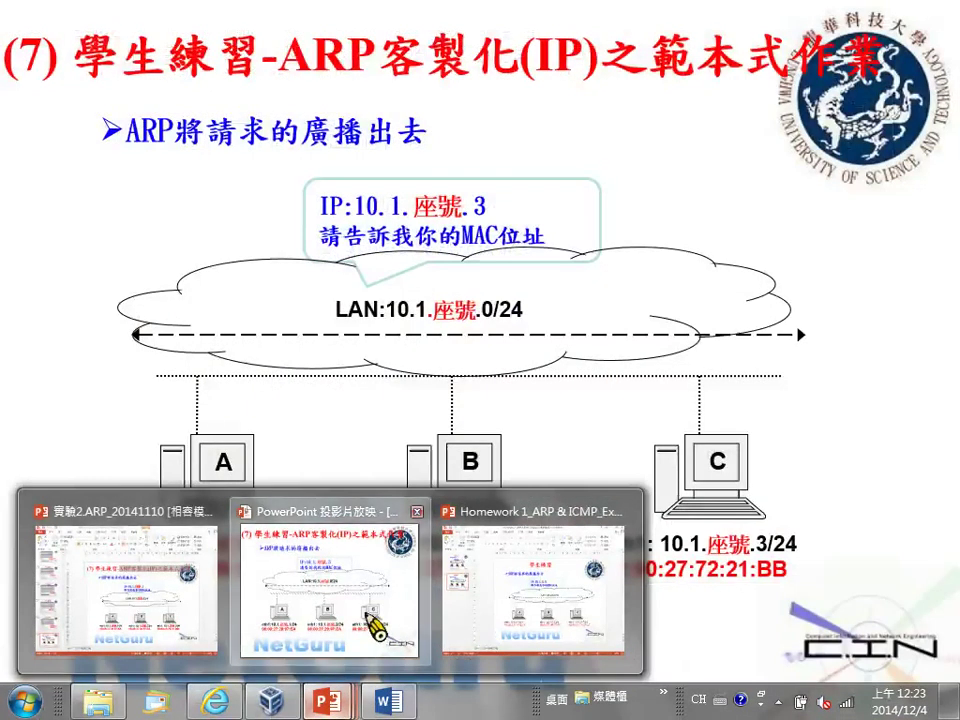
pyautogui.click(379, 625)
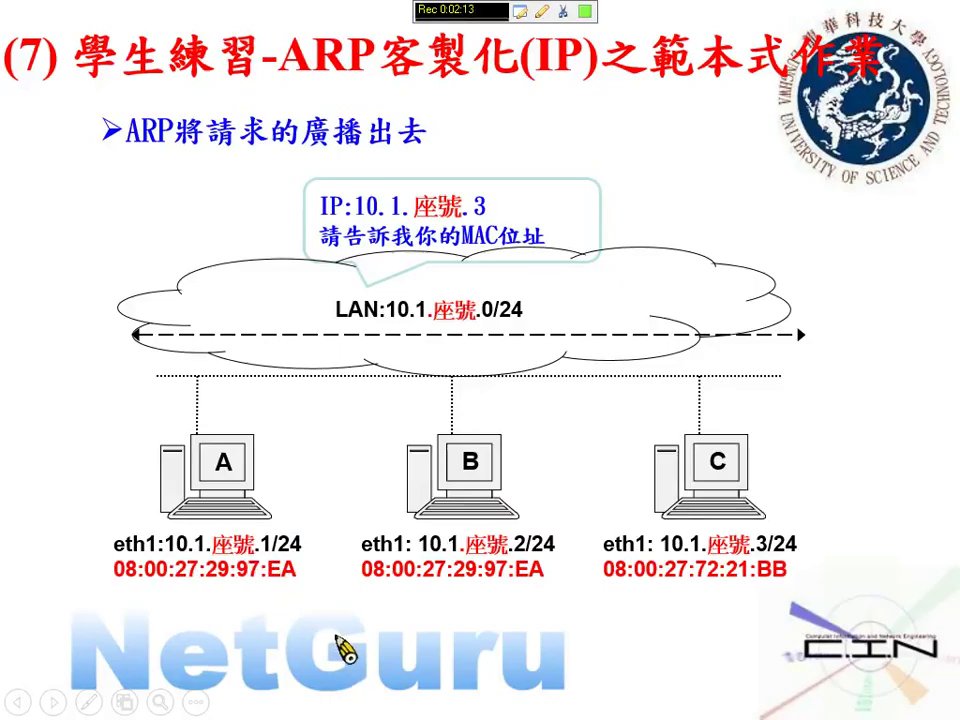
# Return to the Word homework document and review the ARP architecture diagram and the ARP實驗導引 section
pyautogui.press('super')
pyautogui.click(384, 700)
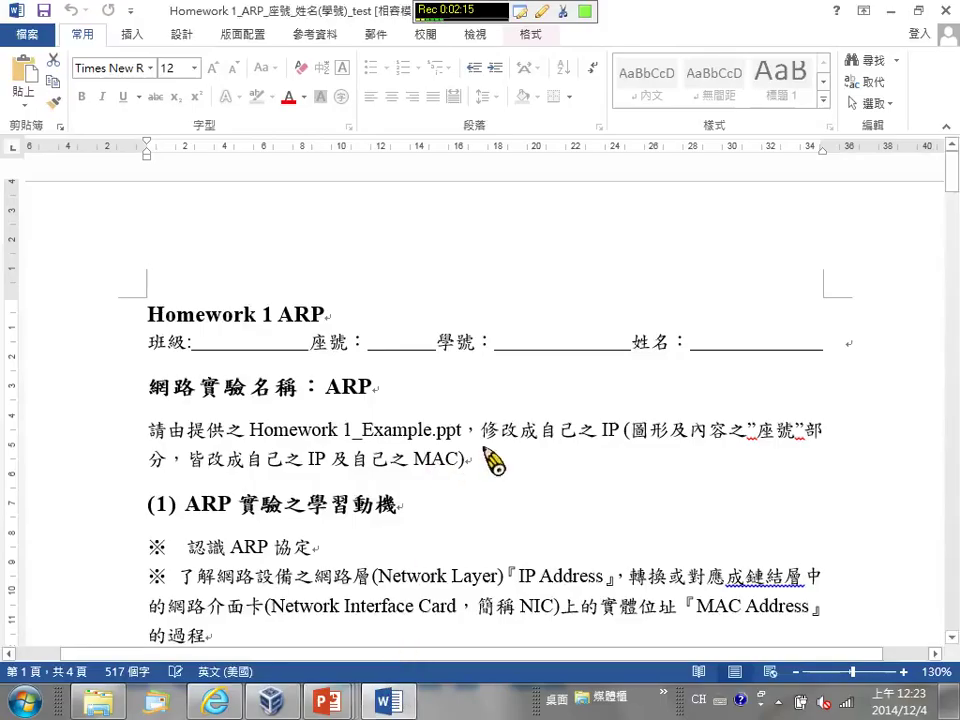
pyautogui.scroll(-12, 492, 461)
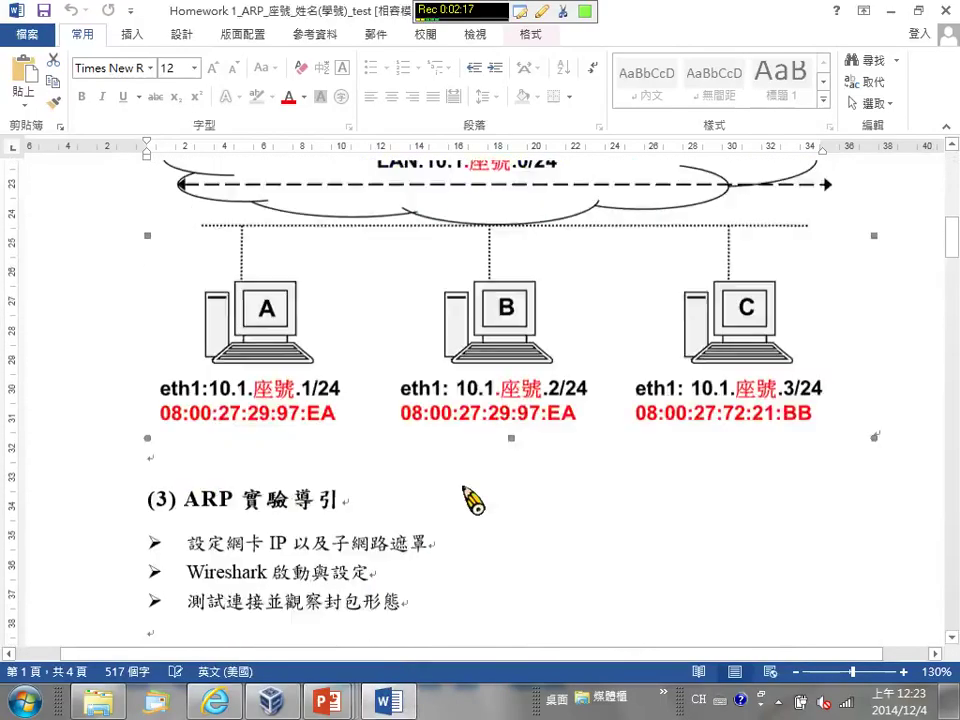
pyautogui.scroll(-5, 473, 500)
pyautogui.scroll(11, 461, 493)
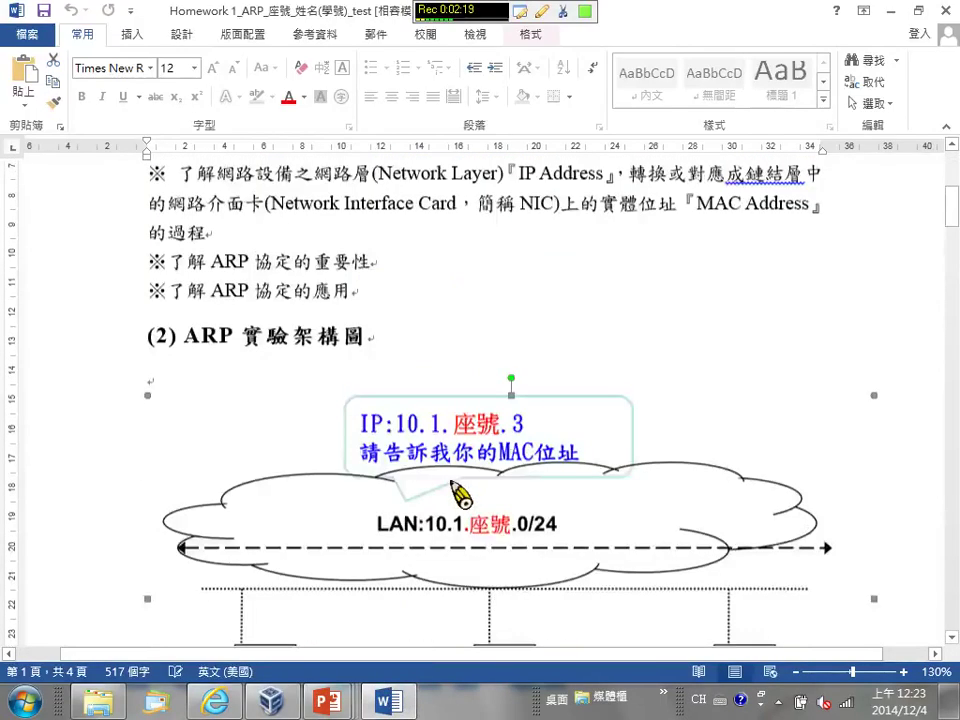
pyautogui.scroll(1, 410, 485)
pyautogui.scroll(-7, 506, 559)
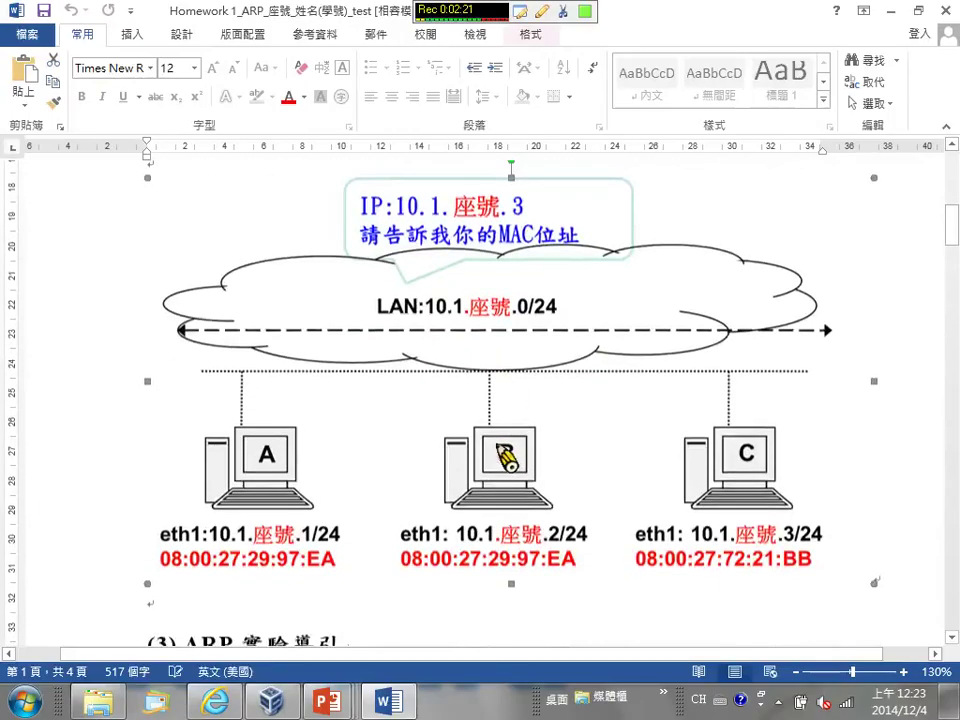
pyautogui.scroll(-5, 507, 457)
pyautogui.scroll(-5, 310, 470)
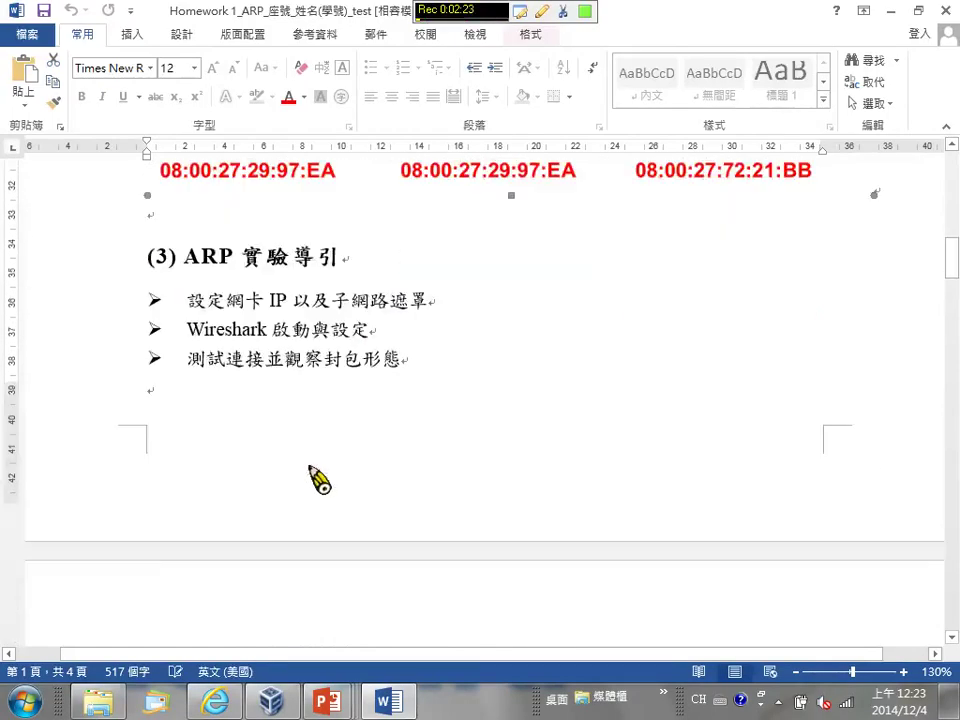
# Replace the 座號 placeholder with 0 in the HostA, HostB and HostC ifconfig commands under Step1
pyautogui.scroll(-2, 318, 486)
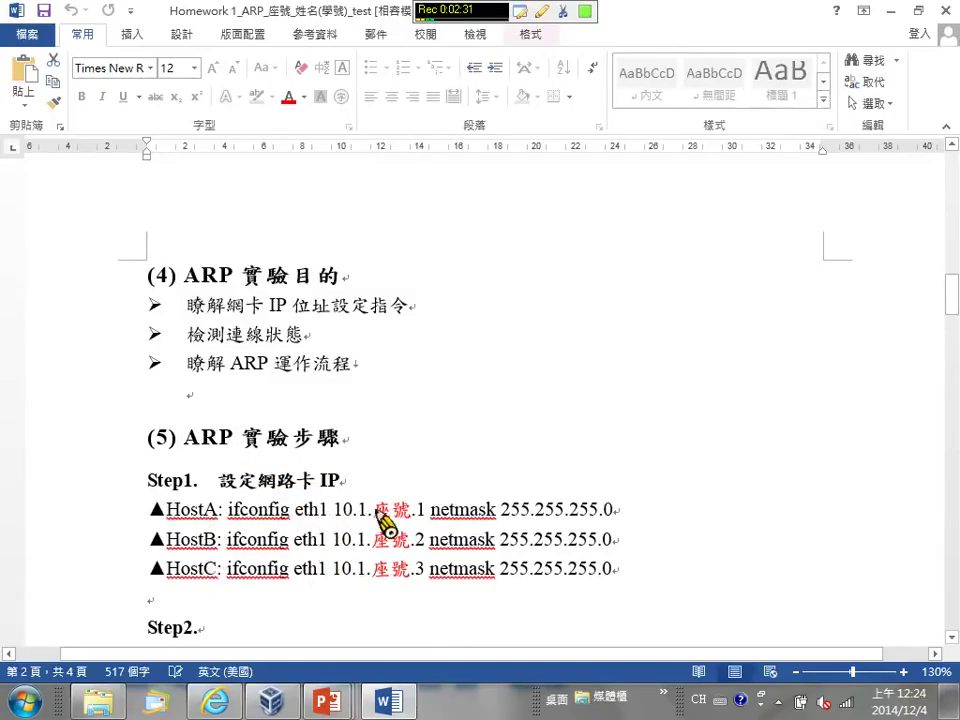
pyautogui.moveTo(374, 511); pyautogui.dragTo(414, 513)
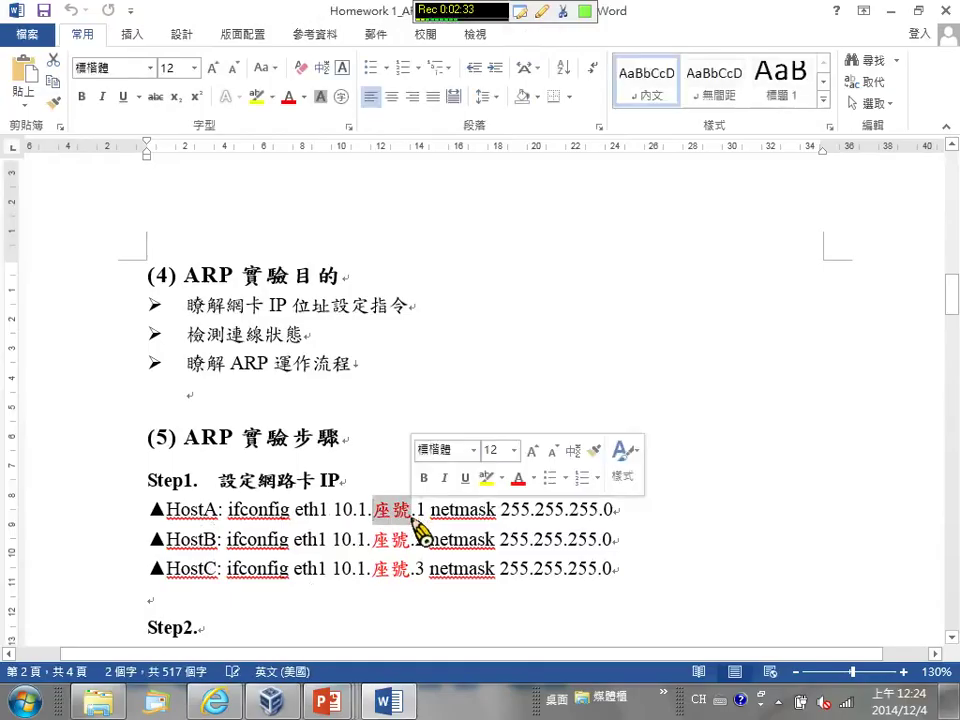
pyautogui.write('0')
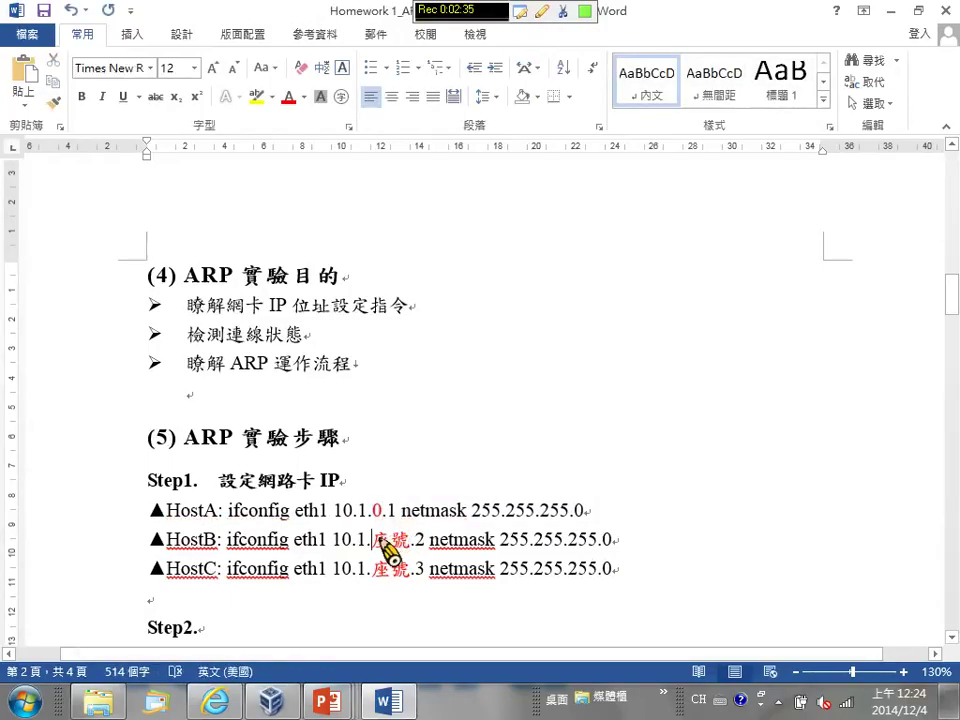
pyautogui.moveTo(373, 540); pyautogui.dragTo(411, 571)
pyautogui.write('0.1.0')
pyautogui.scroll(-3, 385, 575)
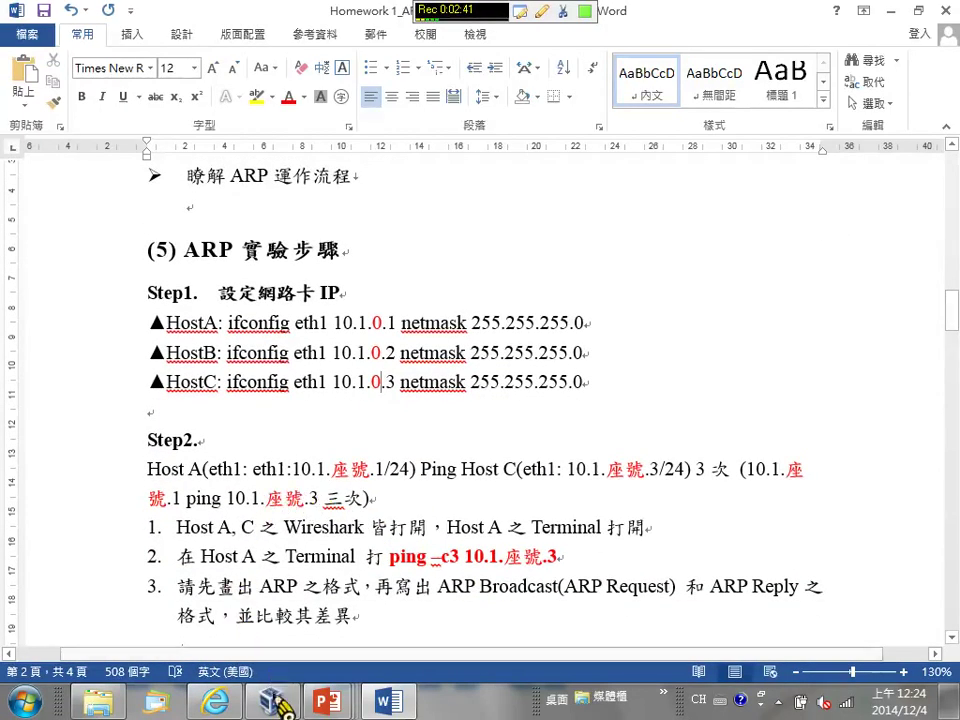
# Switch to VirtualBox and set HostA's network adapter 2 to the internal network named LAN
pyautogui.click(278, 703)
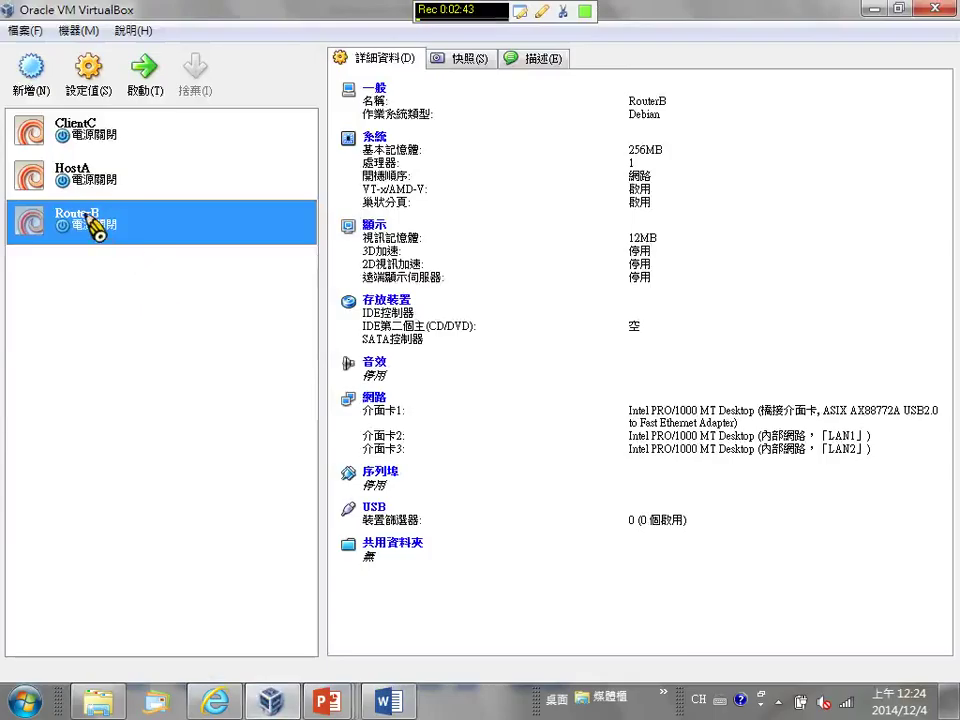
pyautogui.click(74, 183)
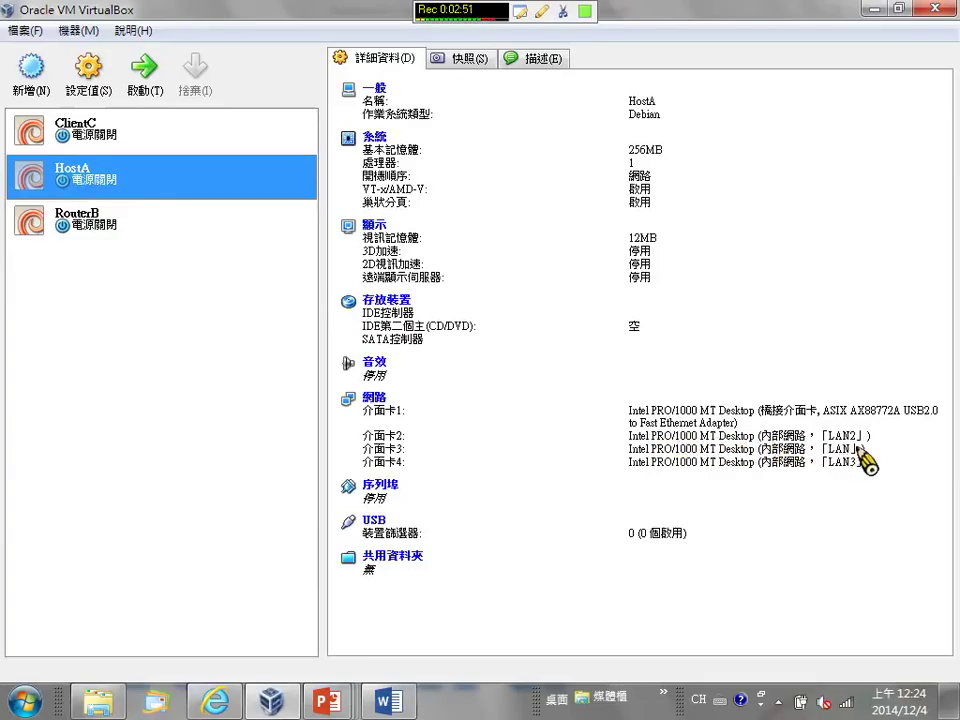
pyautogui.click(88, 72)
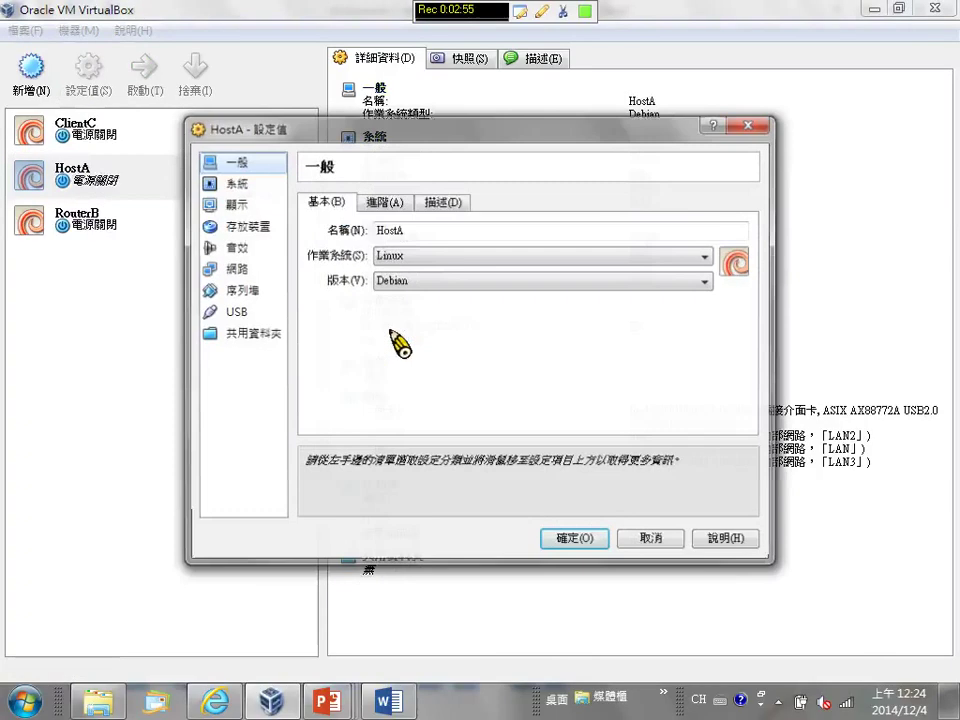
pyautogui.click(240, 270)
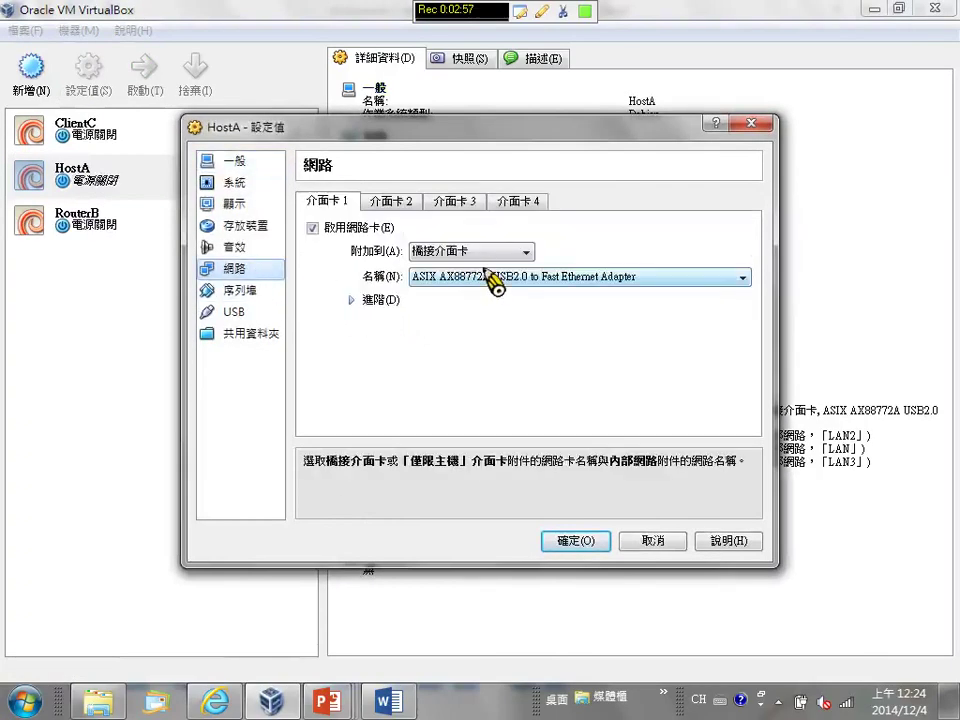
pyautogui.click(393, 200)
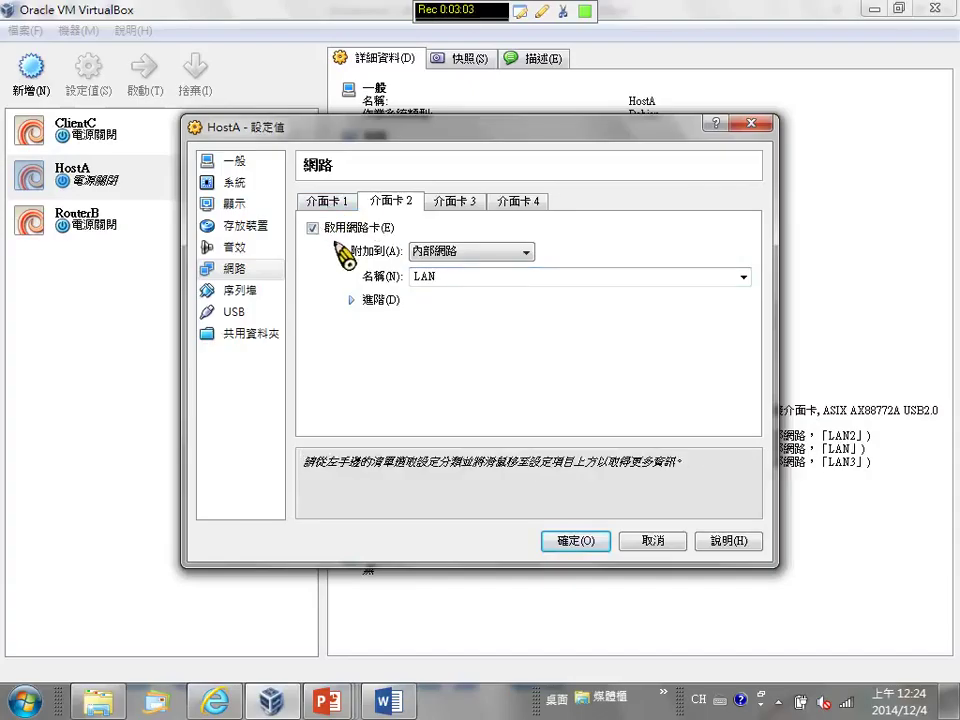
# Disable HostA's network adapters 3 and 4 and save the virtual machine's settings
pyautogui.click(455, 202)
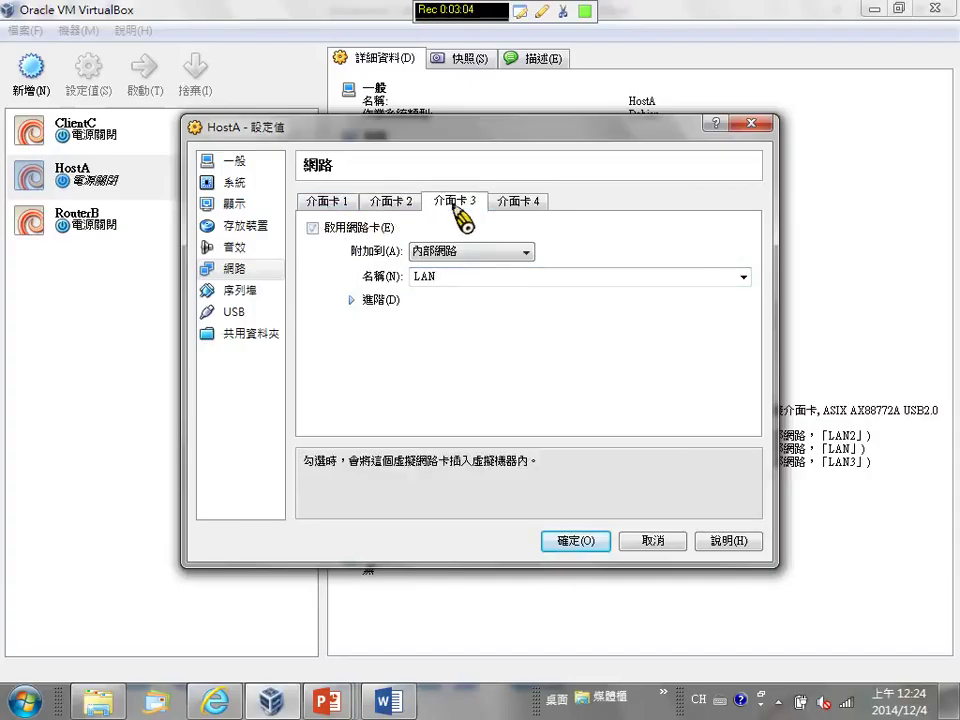
pyautogui.click(313, 228)
pyautogui.click(516, 203)
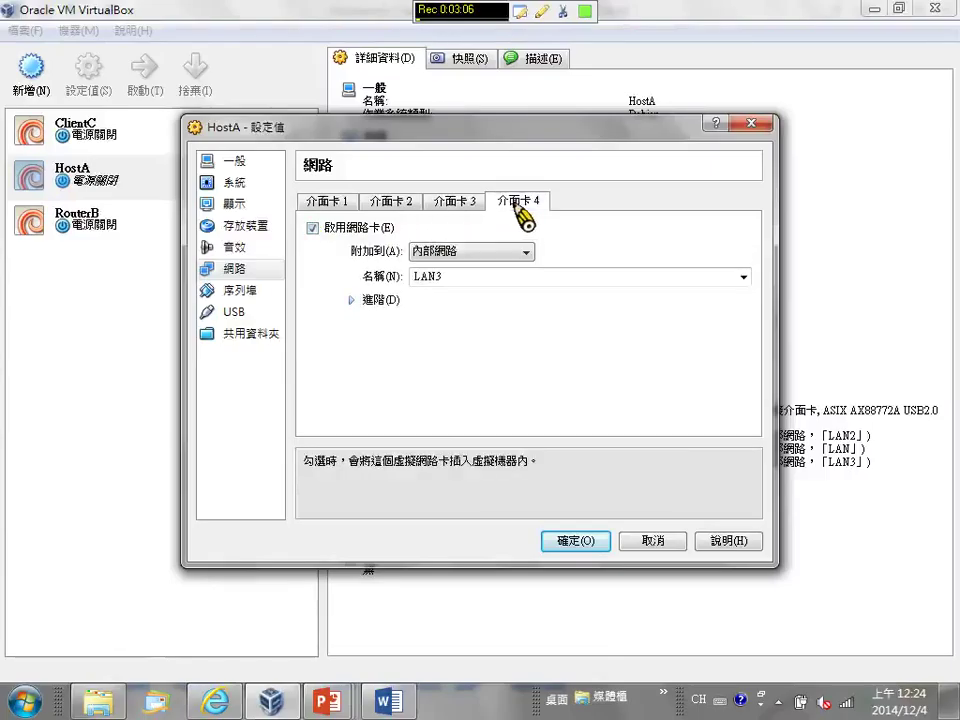
pyautogui.click(313, 228)
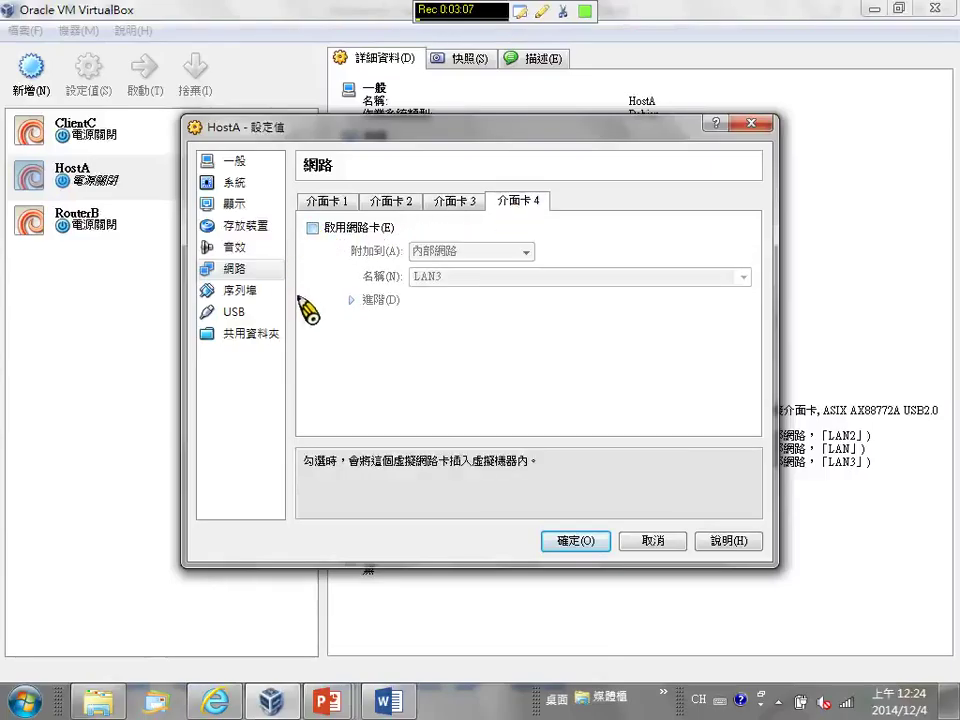
pyautogui.click(575, 541)
# Start the HostB virtual machine
pyautogui.click(144, 75)
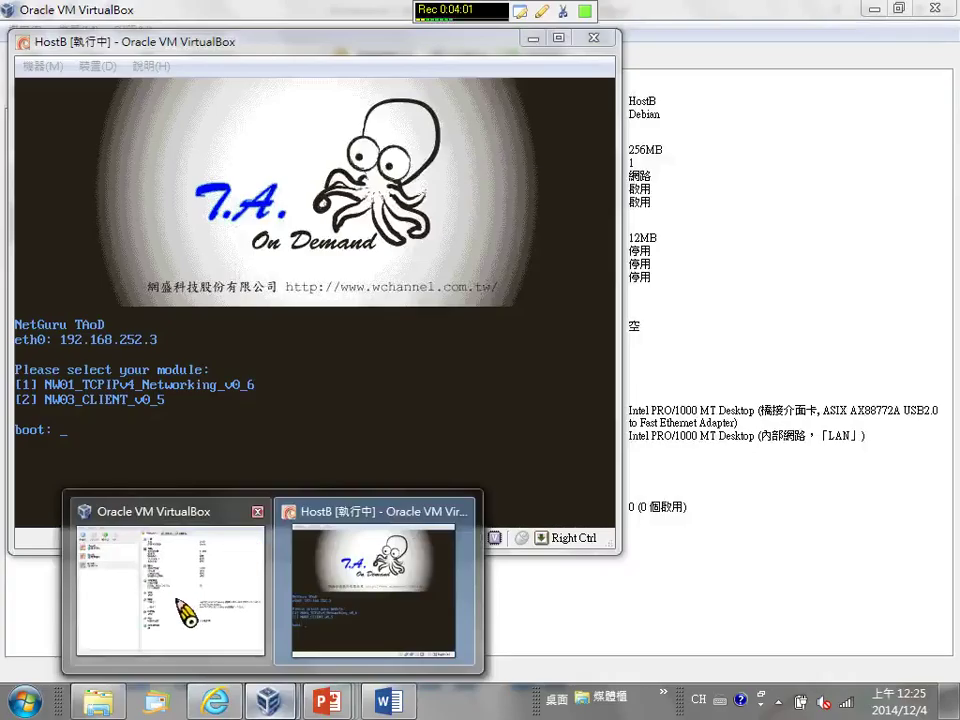
# Return to the VirtualBox manager and start the HostA virtual machine
pyautogui.click(184, 615)
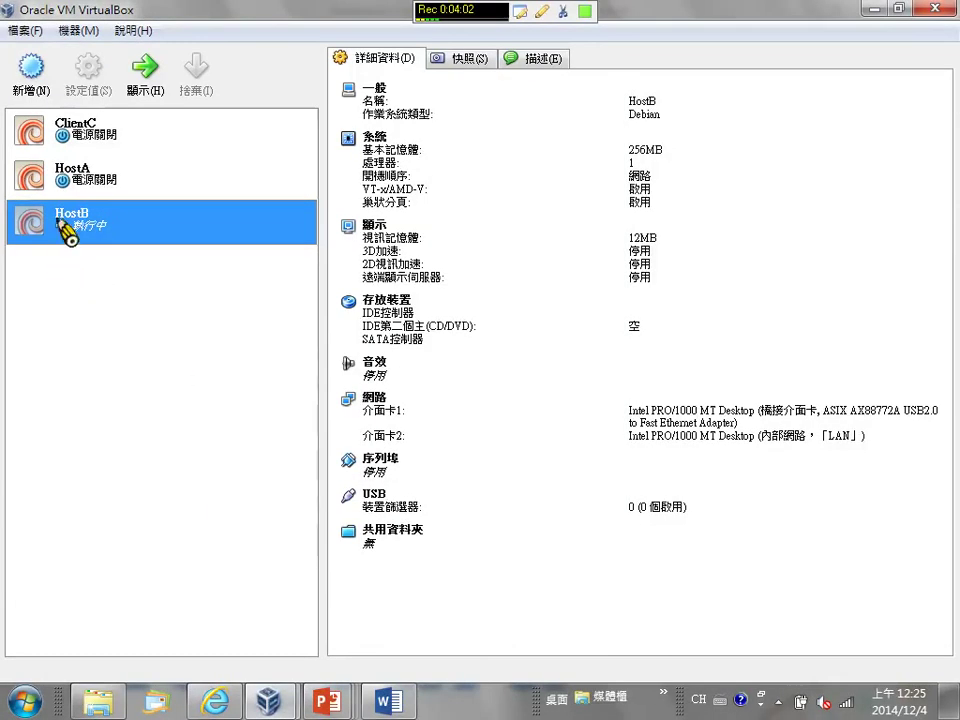
pyautogui.click(66, 182)
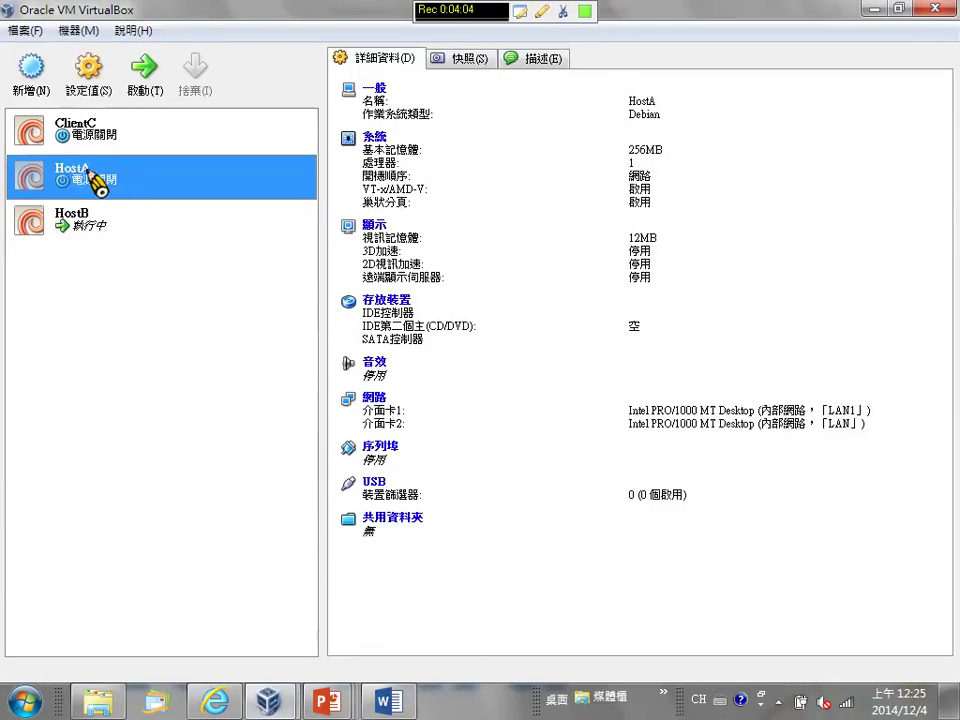
pyautogui.click(144, 68)
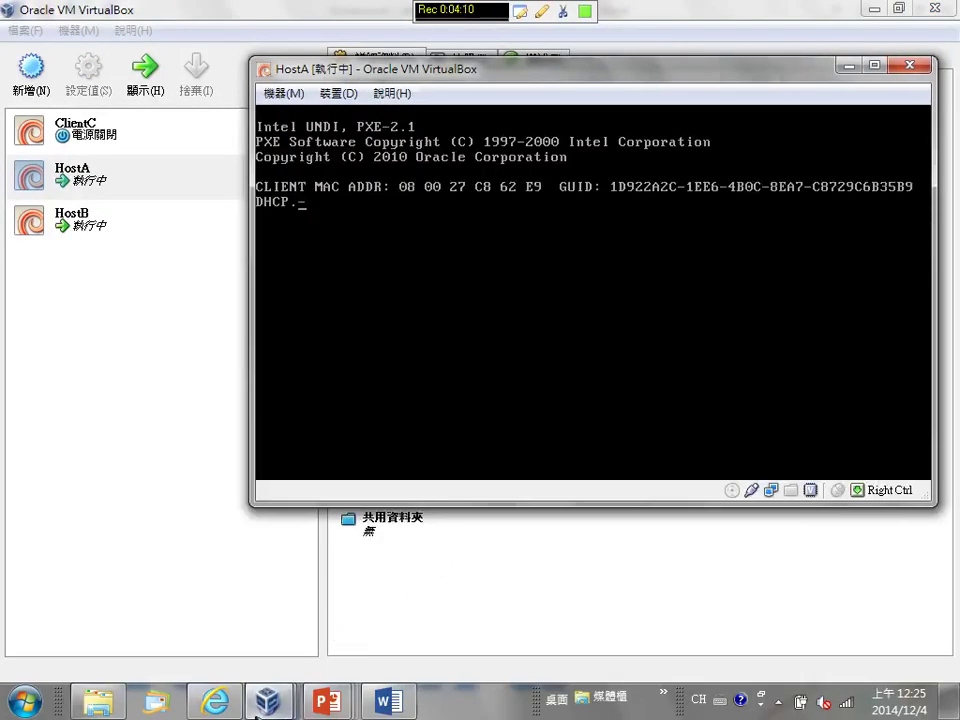
# Close the running HostB virtual machine and power it off
pyautogui.moveTo(270, 703)
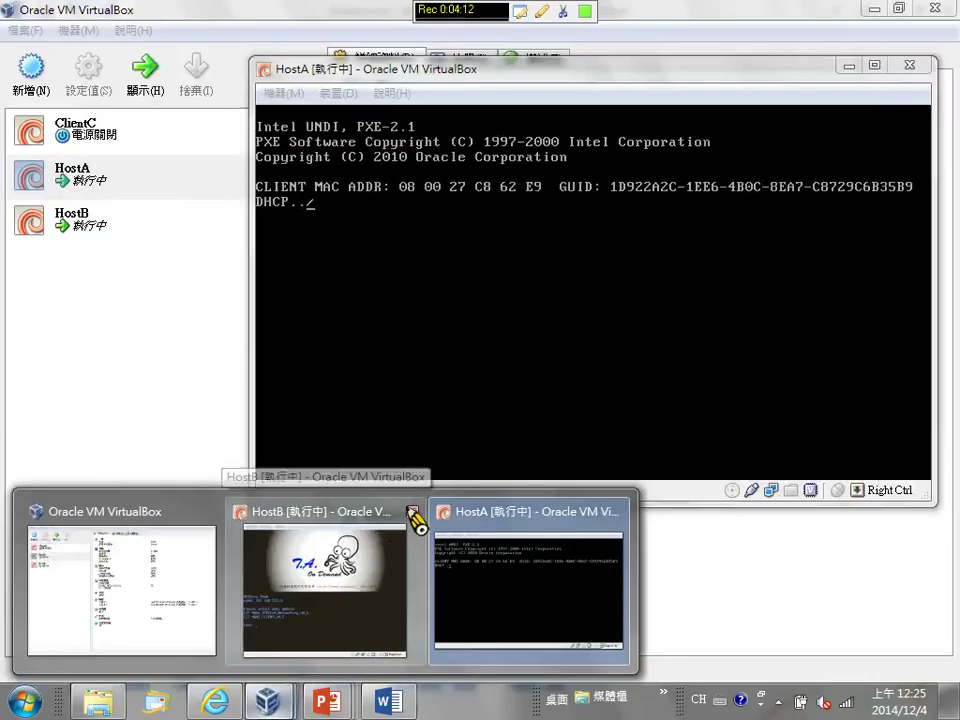
pyautogui.moveTo(412, 512)
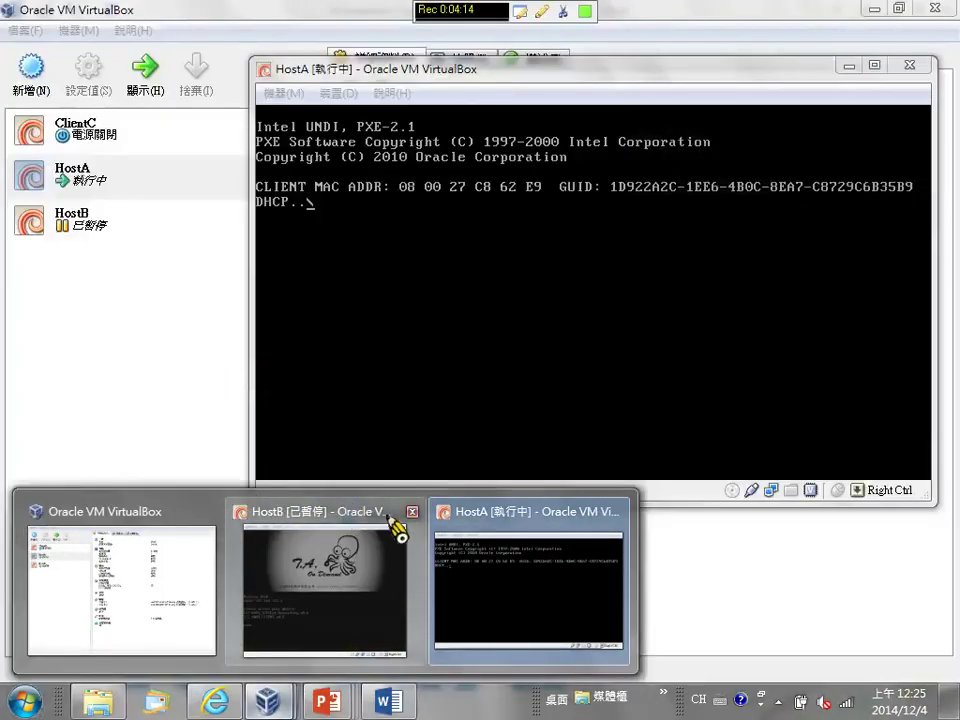
pyautogui.click(412, 512)
pyautogui.click(228, 354)
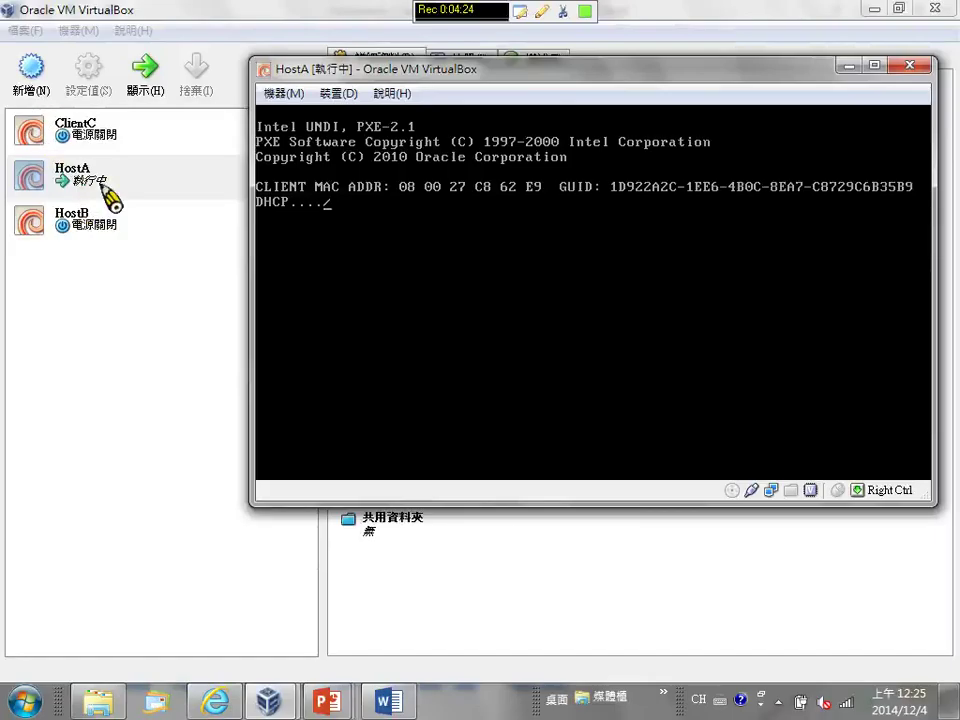
# Disable ClientC's network adapters 3 and 4 and save the virtual machine's settings
pyautogui.click(97, 130)
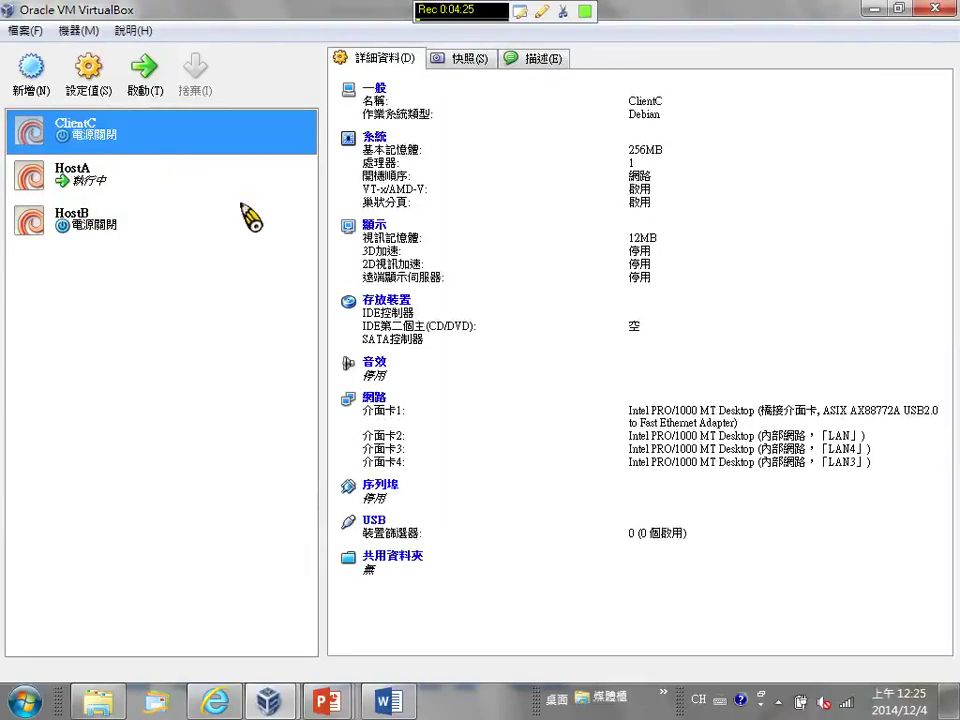
pyautogui.click(92, 78)
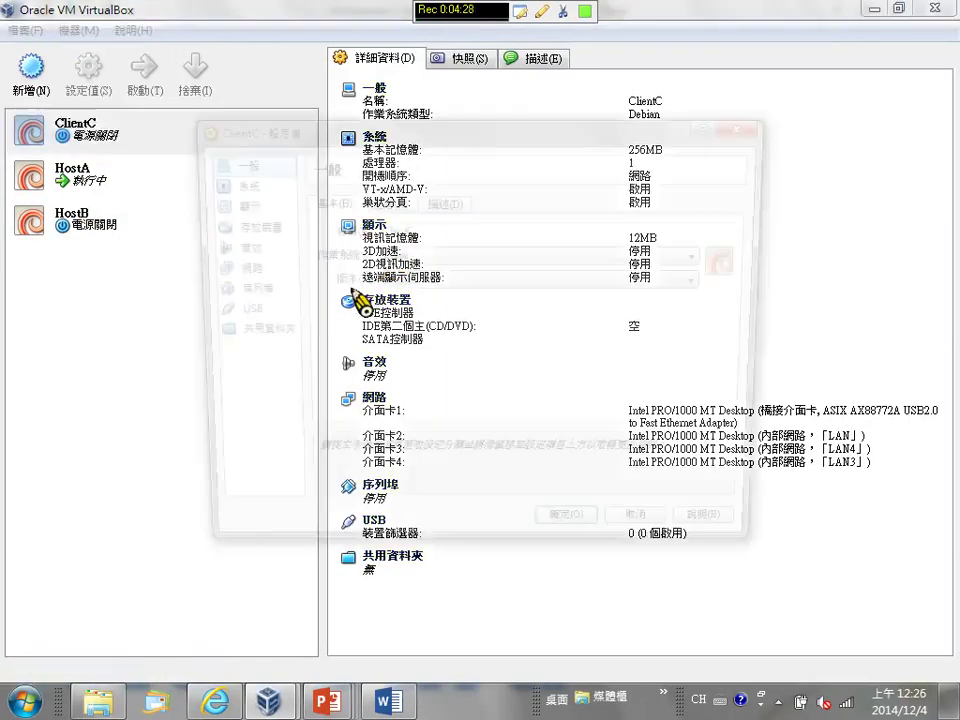
pyautogui.click(248, 274)
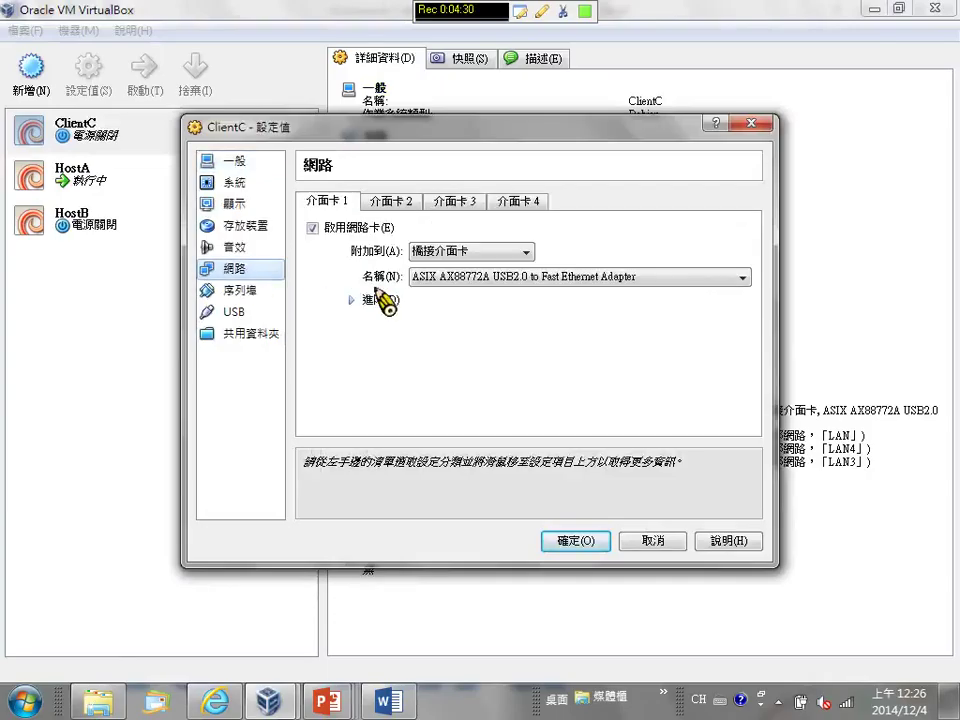
pyautogui.click(401, 203)
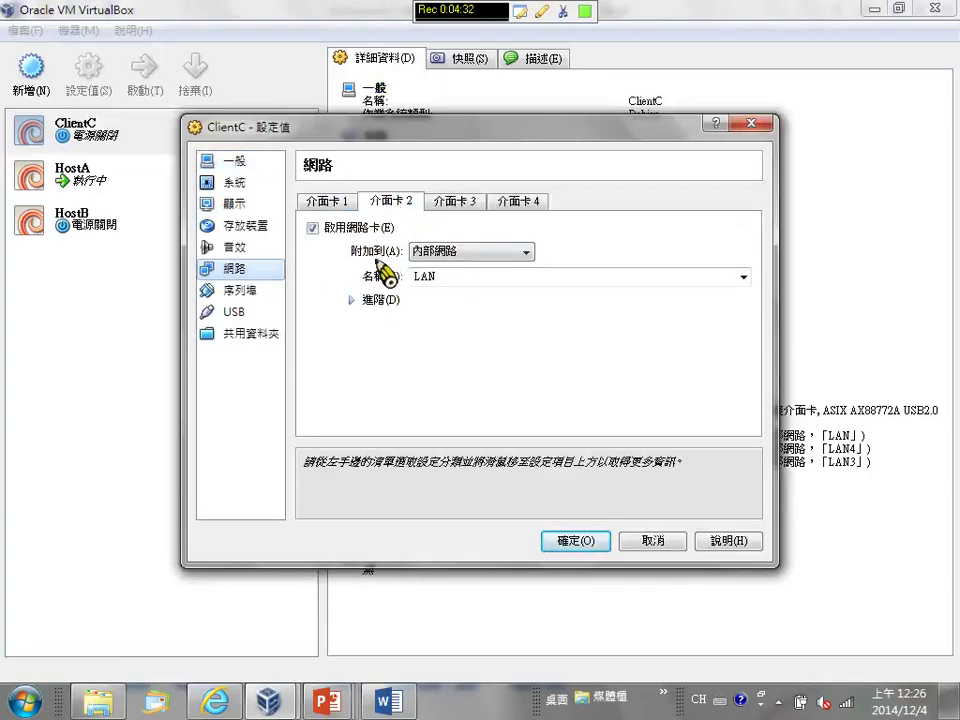
pyautogui.click(455, 201)
pyautogui.click(314, 228)
pyautogui.click(314, 228)
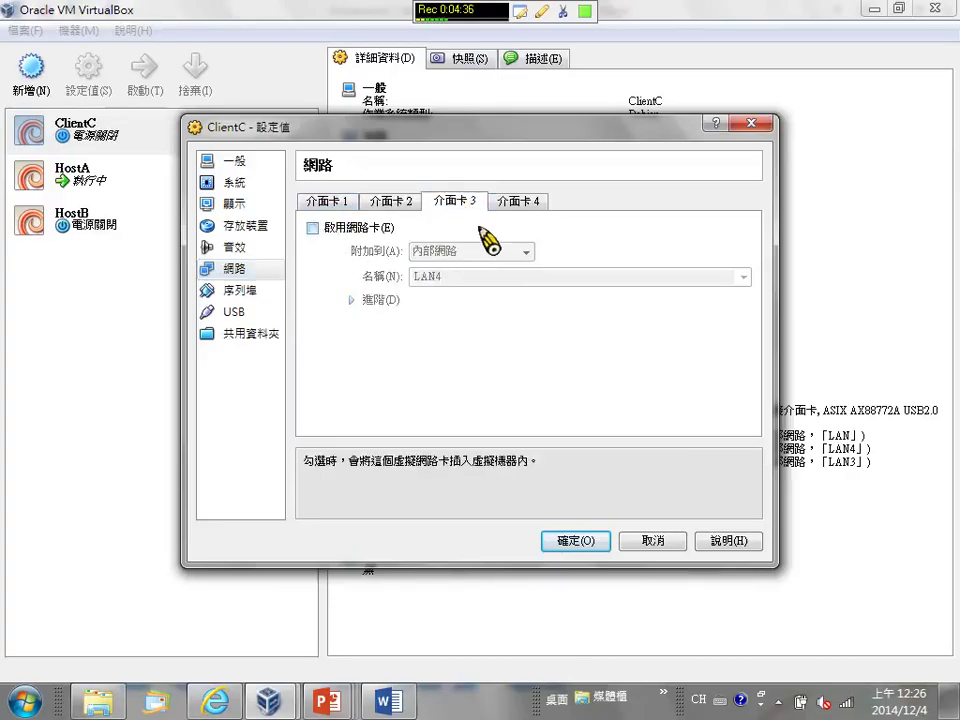
pyautogui.click(514, 203)
pyautogui.click(314, 228)
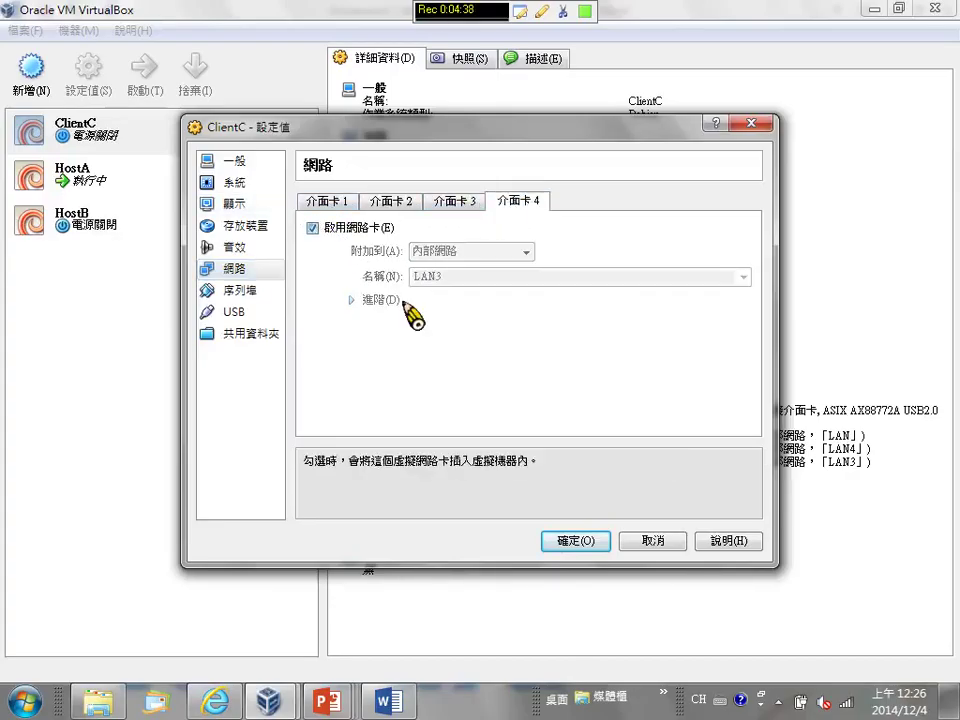
pyautogui.click(570, 541)
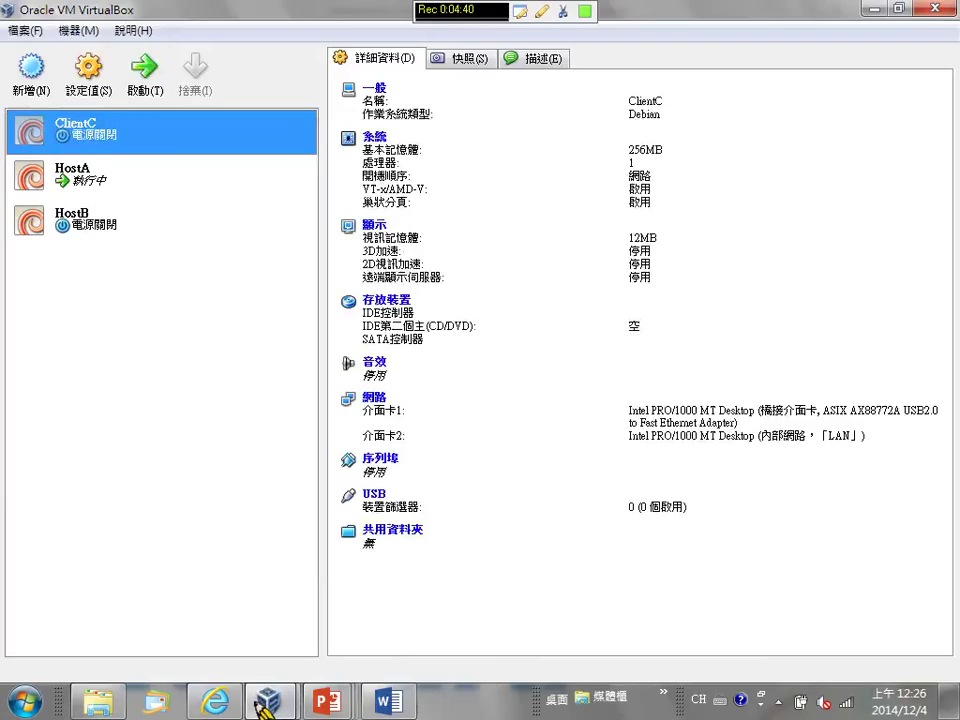
# Close the running HostA virtual machine and power it off
pyautogui.moveTo(270, 690)
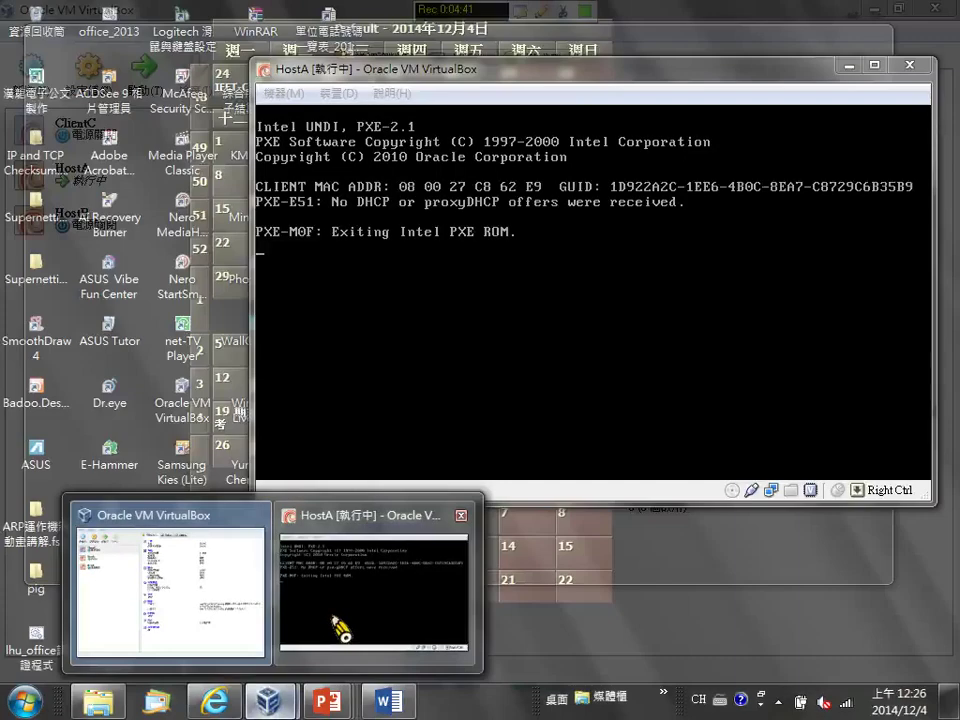
pyautogui.click(332, 621)
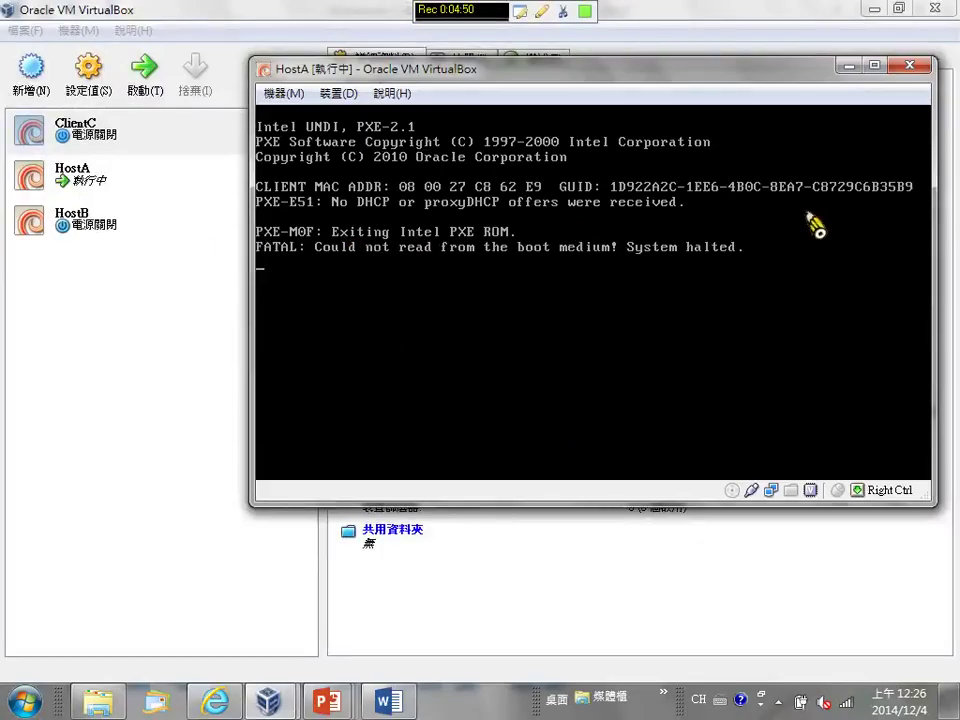
pyautogui.click(912, 68)
pyautogui.click(503, 340)
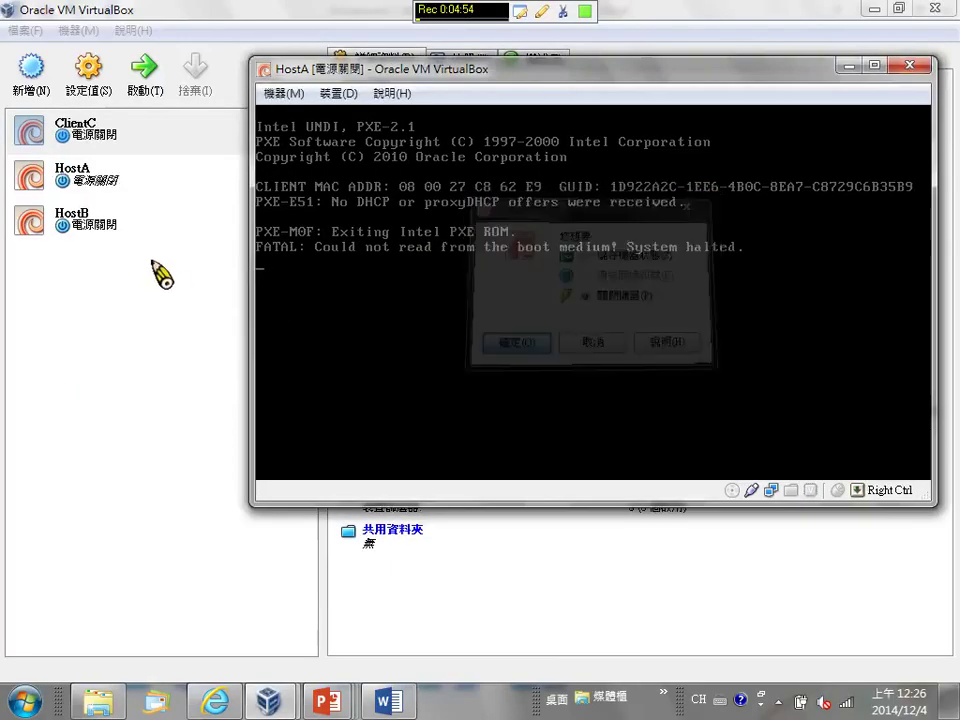
# Attach HostA's network adapter 1 to the bridged adapter, check its other adapters, and save the settings
pyautogui.click(95, 185)
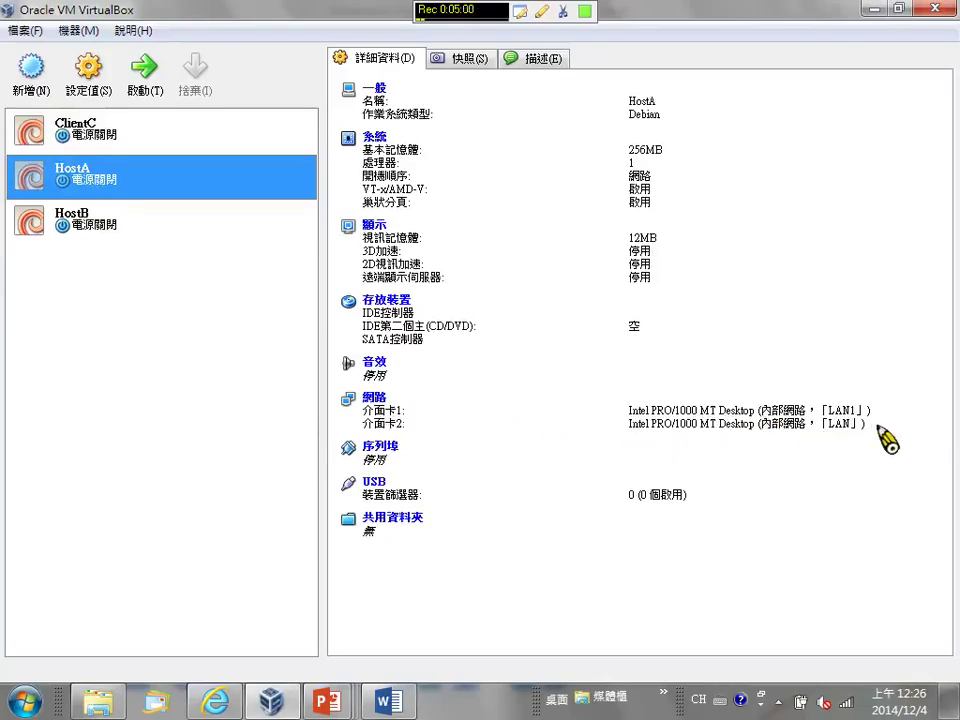
pyautogui.click(90, 85)
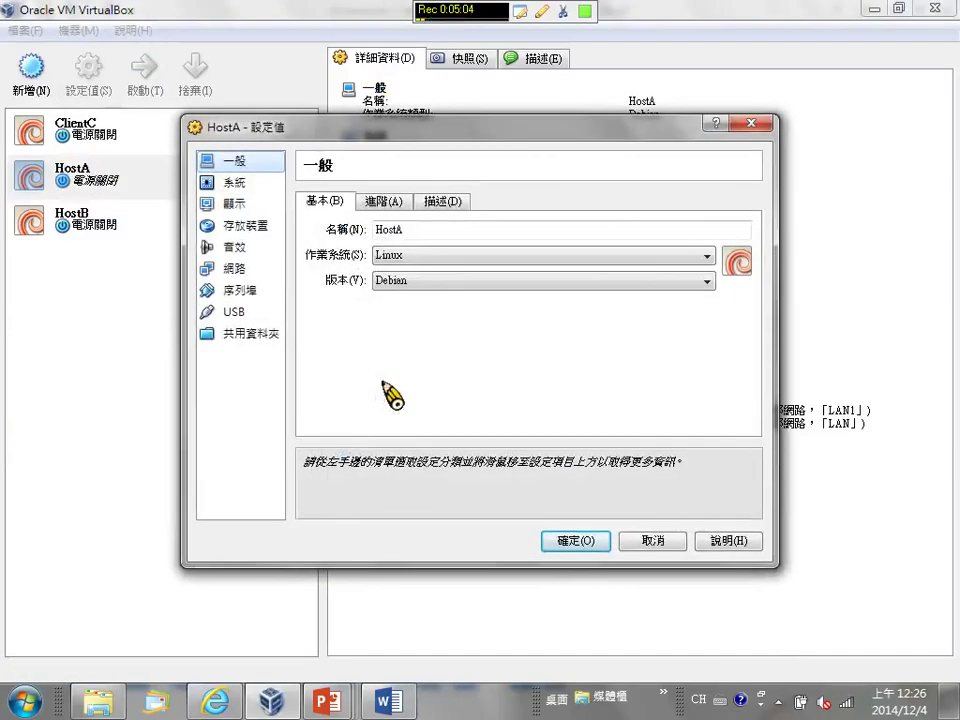
pyautogui.click(238, 270)
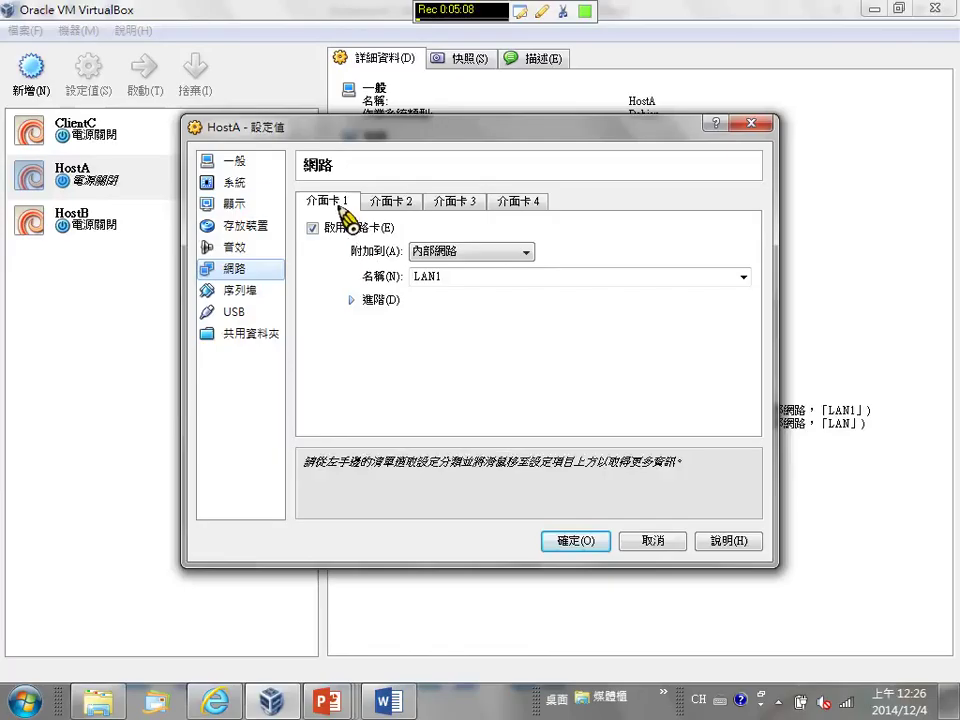
pyautogui.click(522, 252)
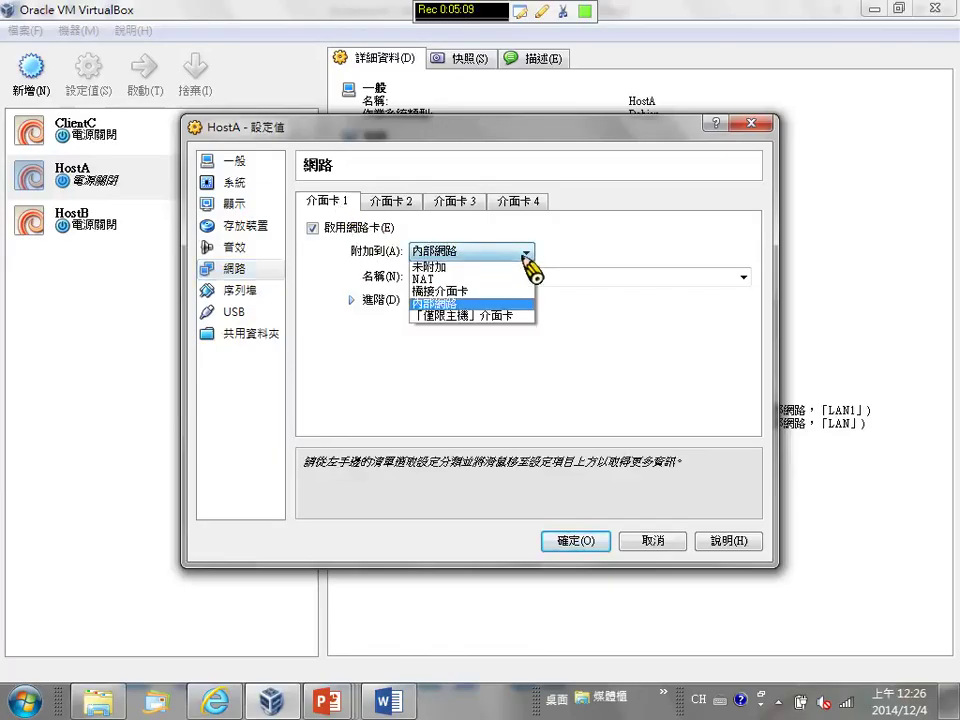
pyautogui.click(448, 290)
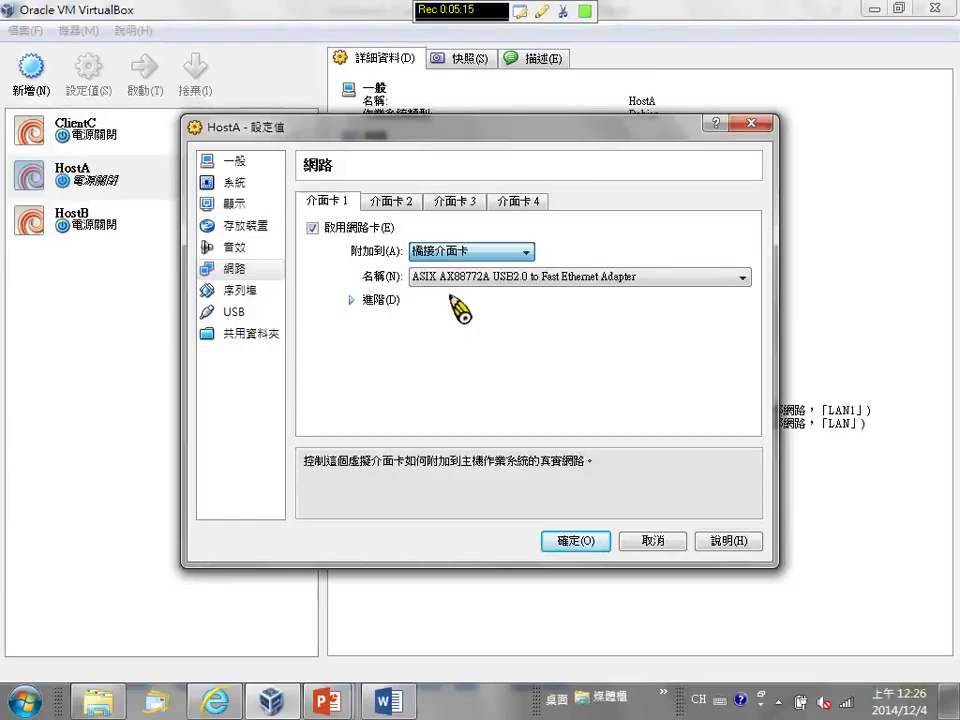
pyautogui.click(402, 204)
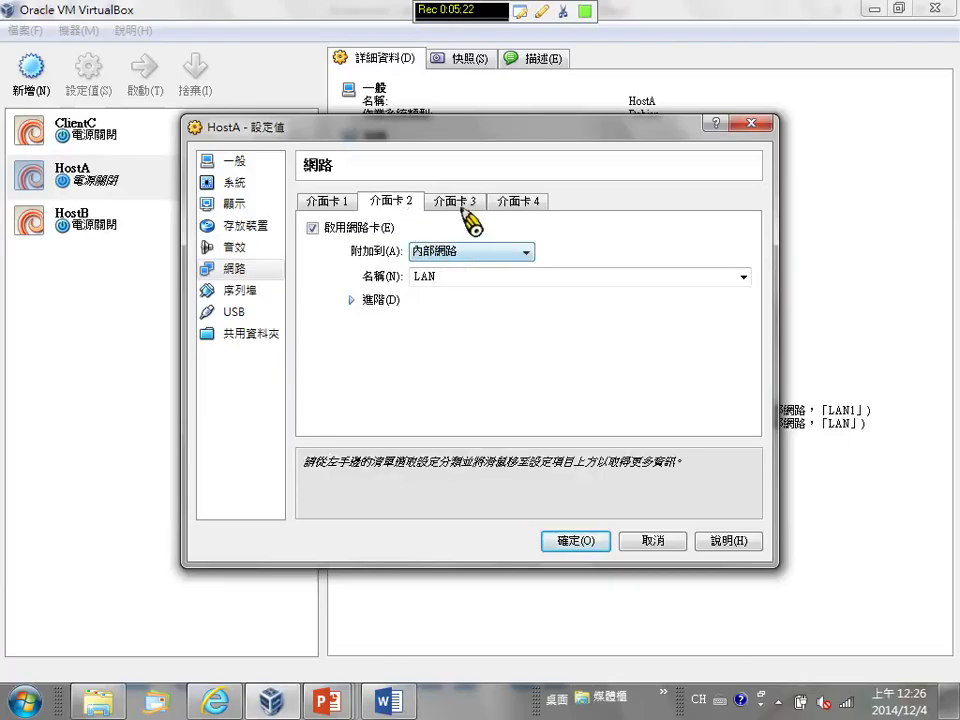
pyautogui.click(457, 203)
pyautogui.click(526, 204)
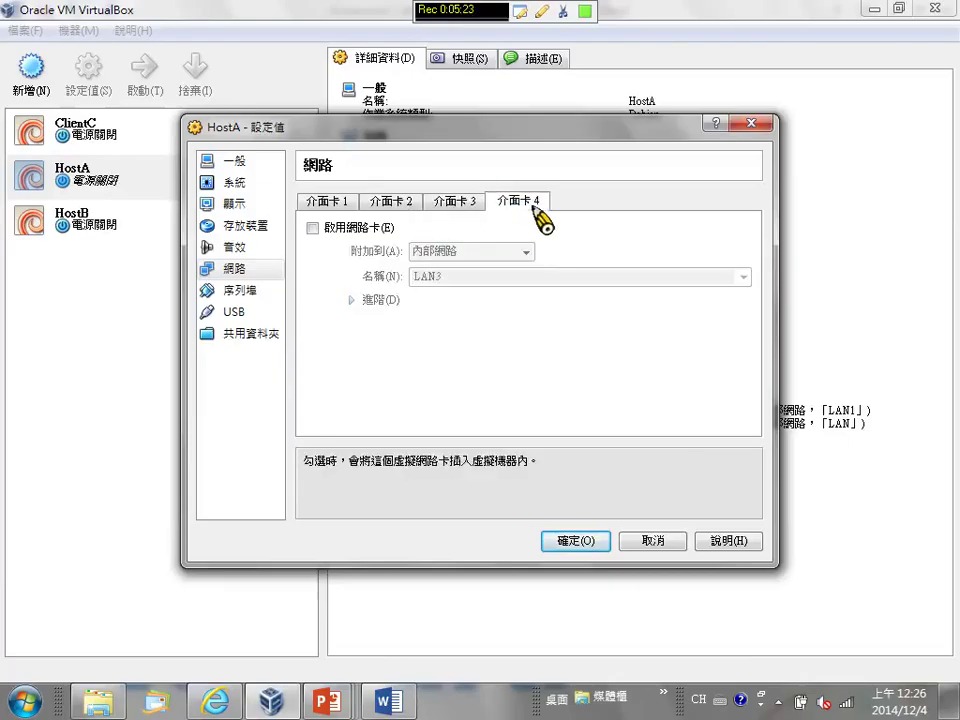
pyautogui.click(320, 203)
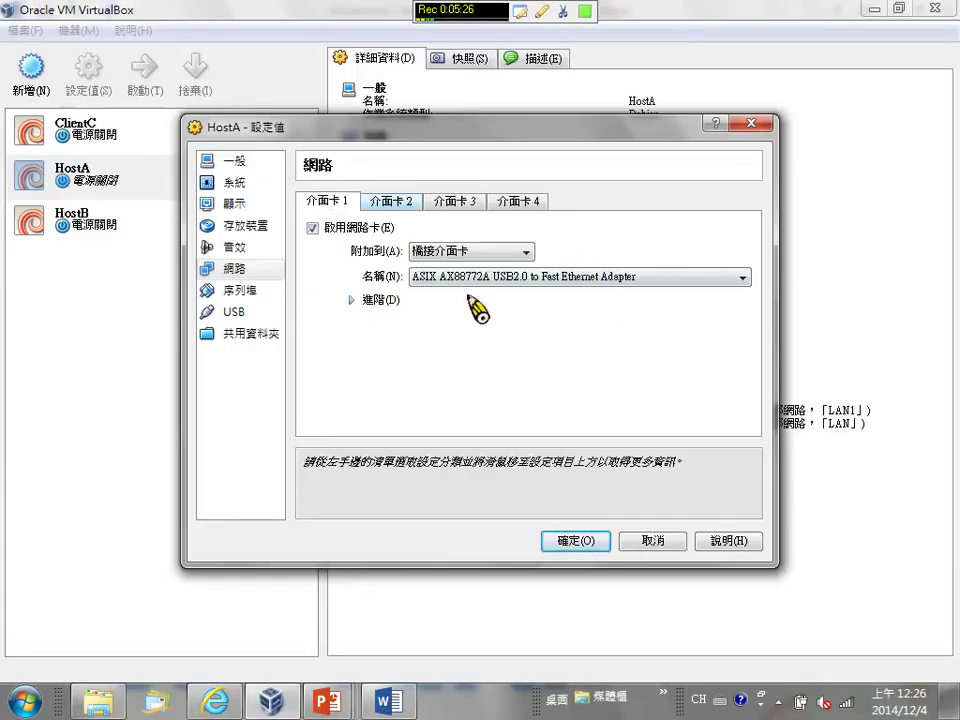
pyautogui.click(574, 541)
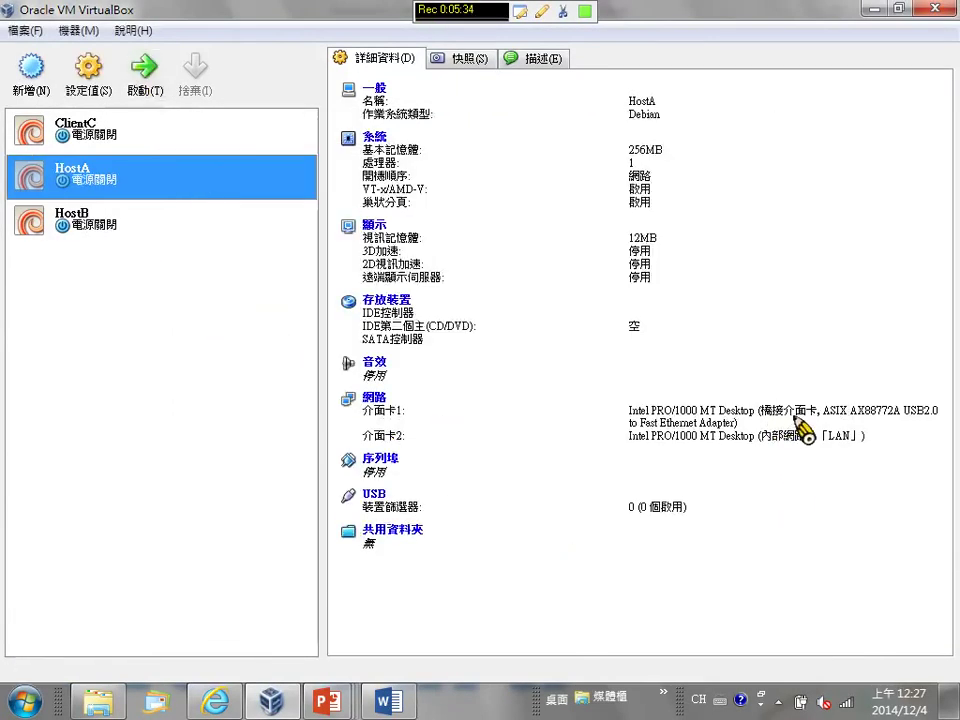
# Start HostA with boot module 2, and start the HostB virtual machine
pyautogui.click(150, 100)
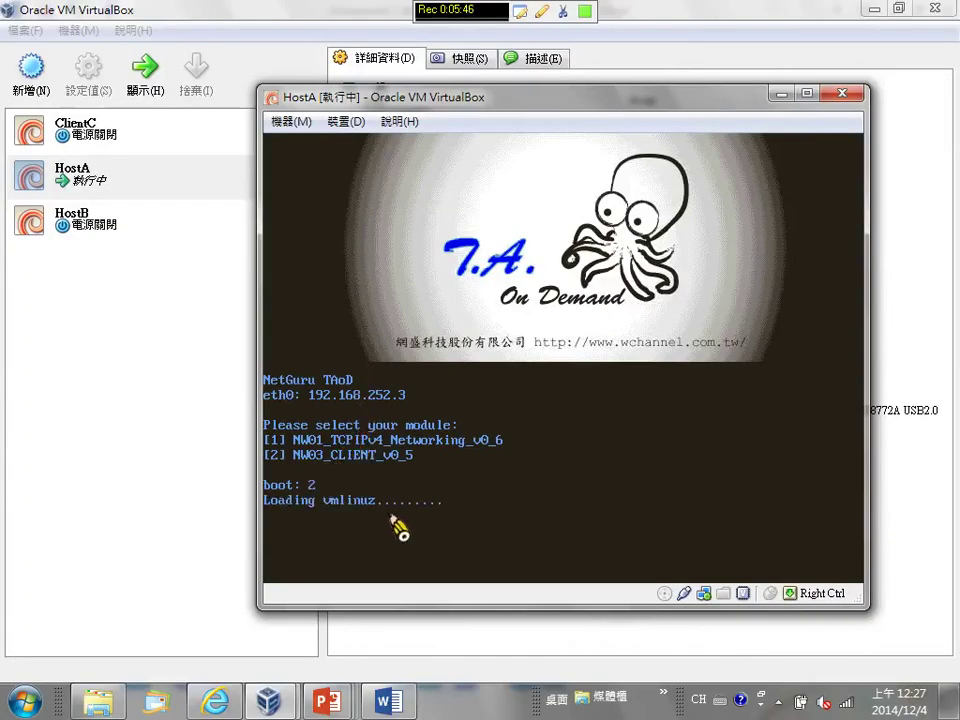
pyautogui.click(88, 220)
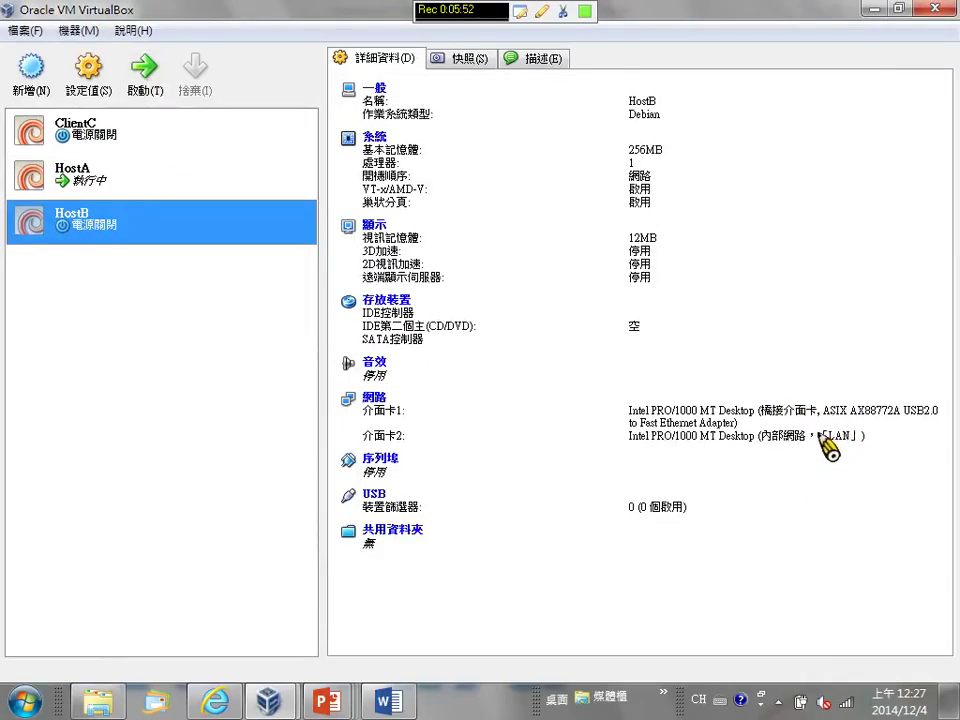
pyautogui.click(145, 78)
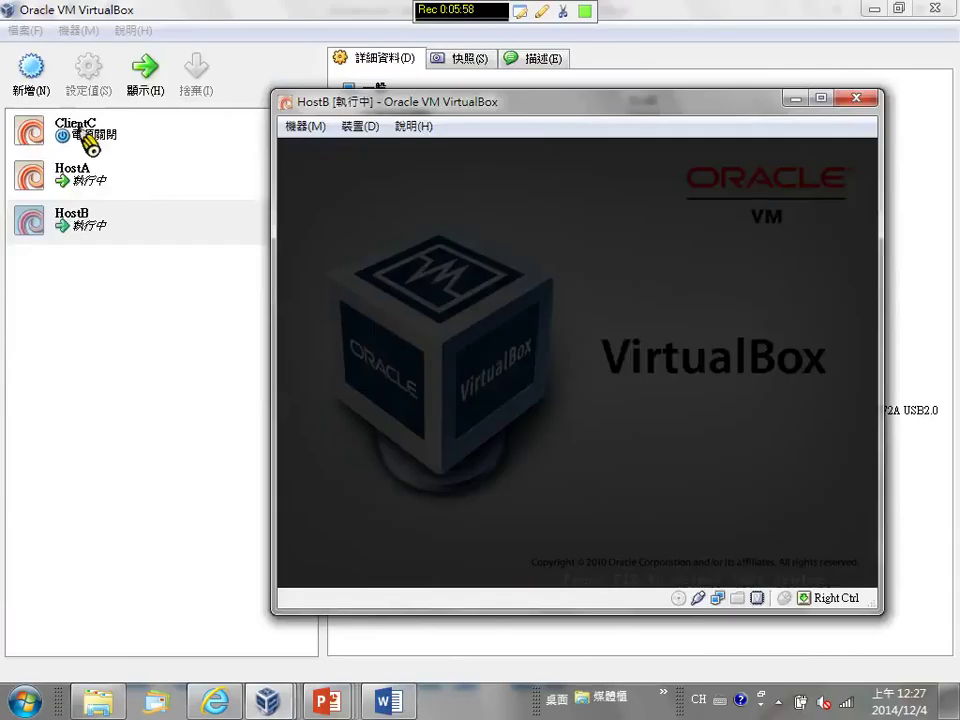
# Open ClientC's settings and check the attachment and enabled state of its four network adapters
pyautogui.click(86, 128)
pyautogui.click(88, 80)
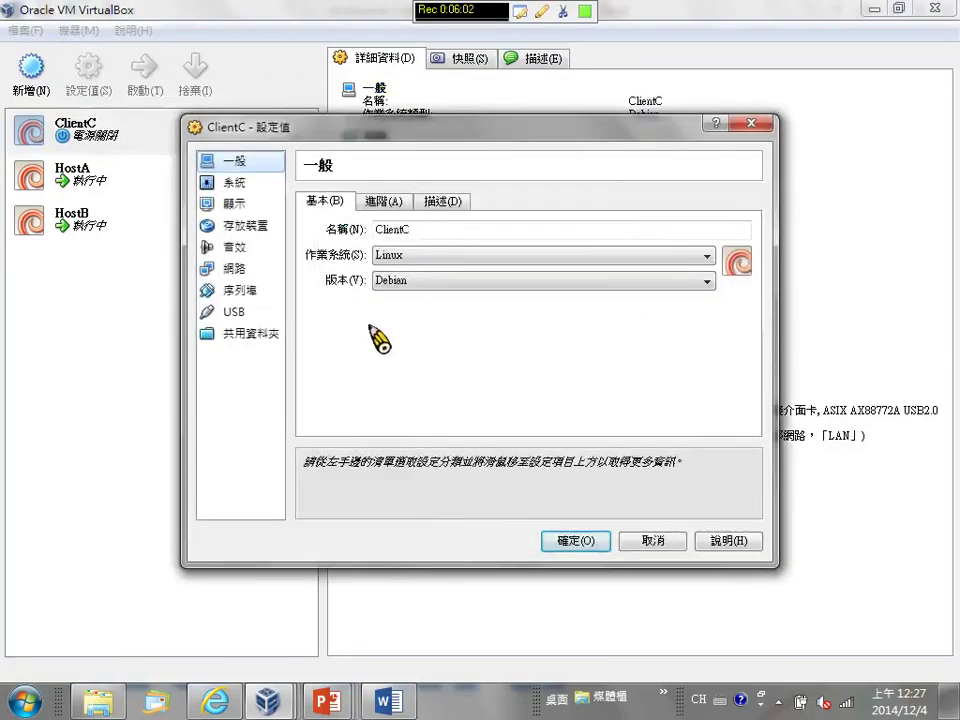
pyautogui.click(240, 270)
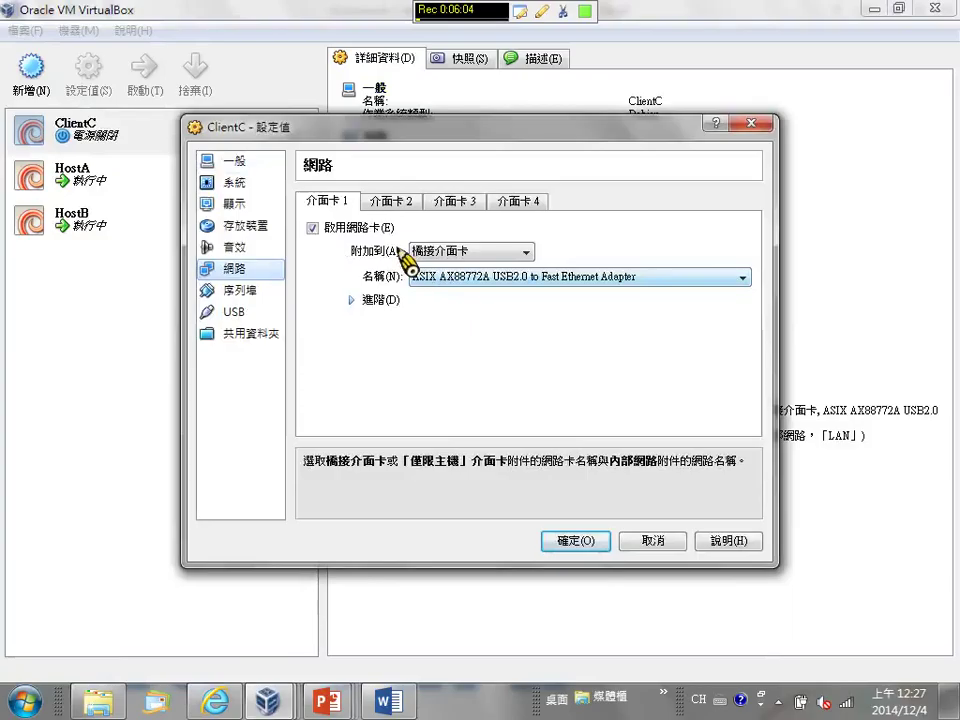
pyautogui.click(391, 200)
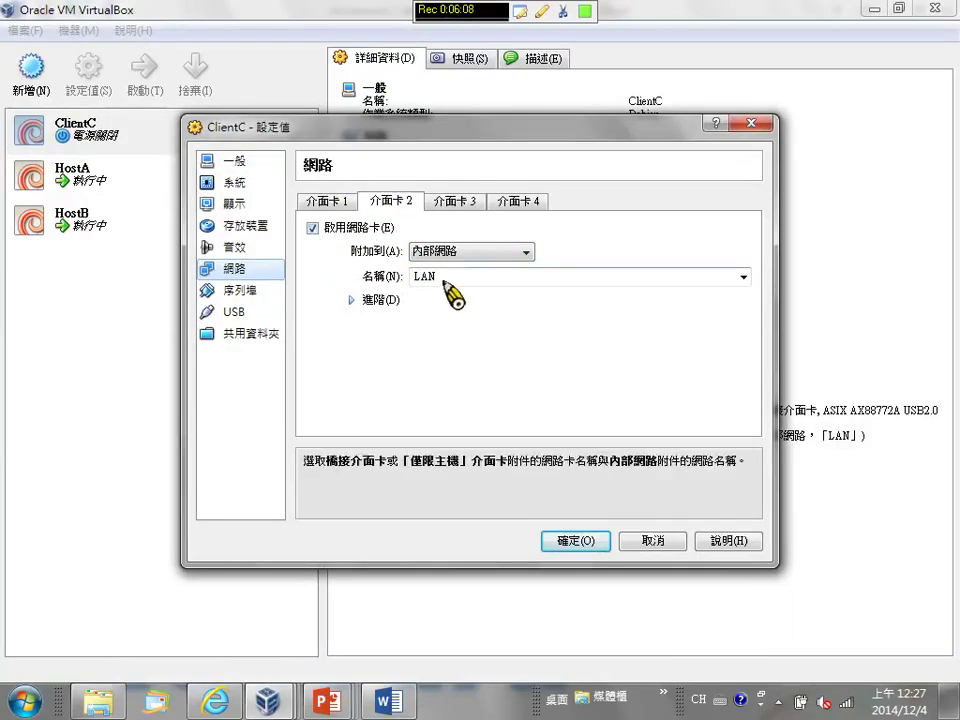
pyautogui.click(462, 208)
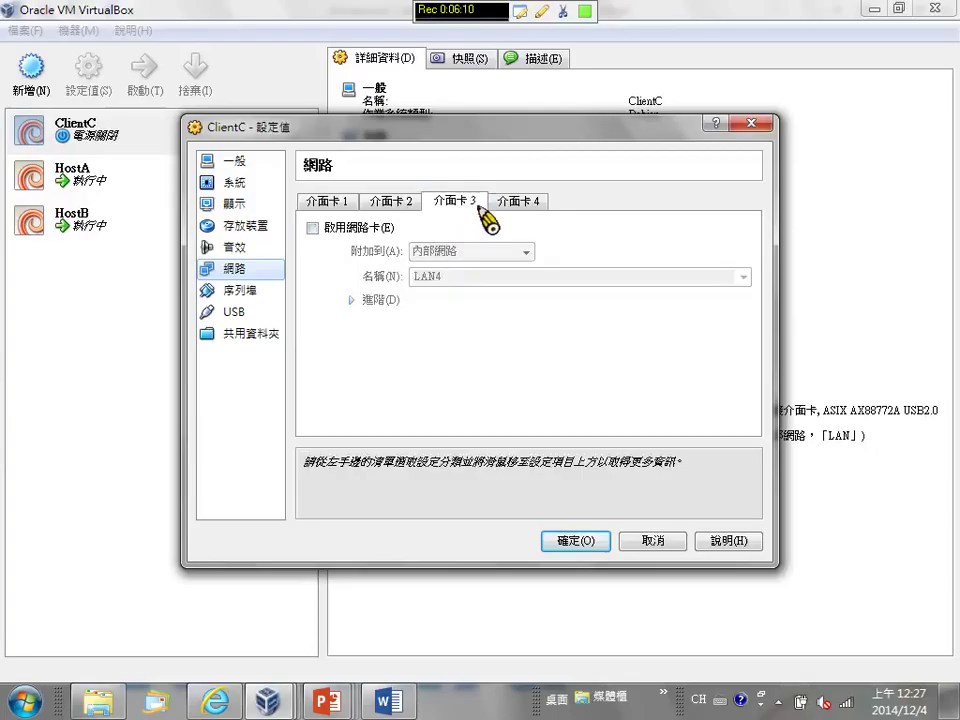
pyautogui.click(521, 206)
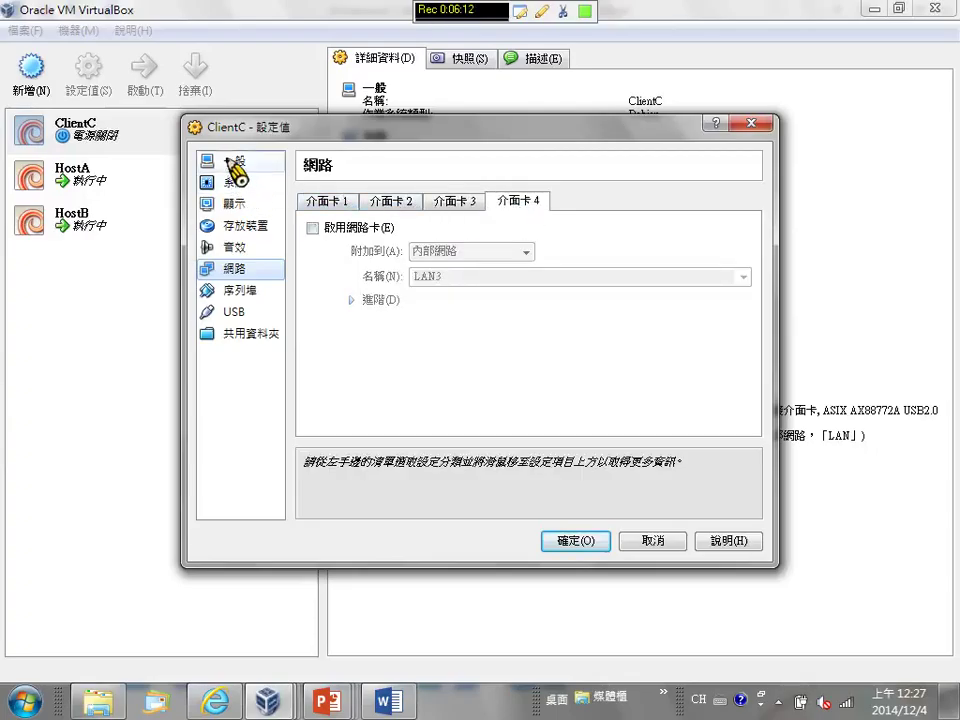
# Rename the ClientC virtual machine as HostC and save its settings
pyautogui.click(258, 162)
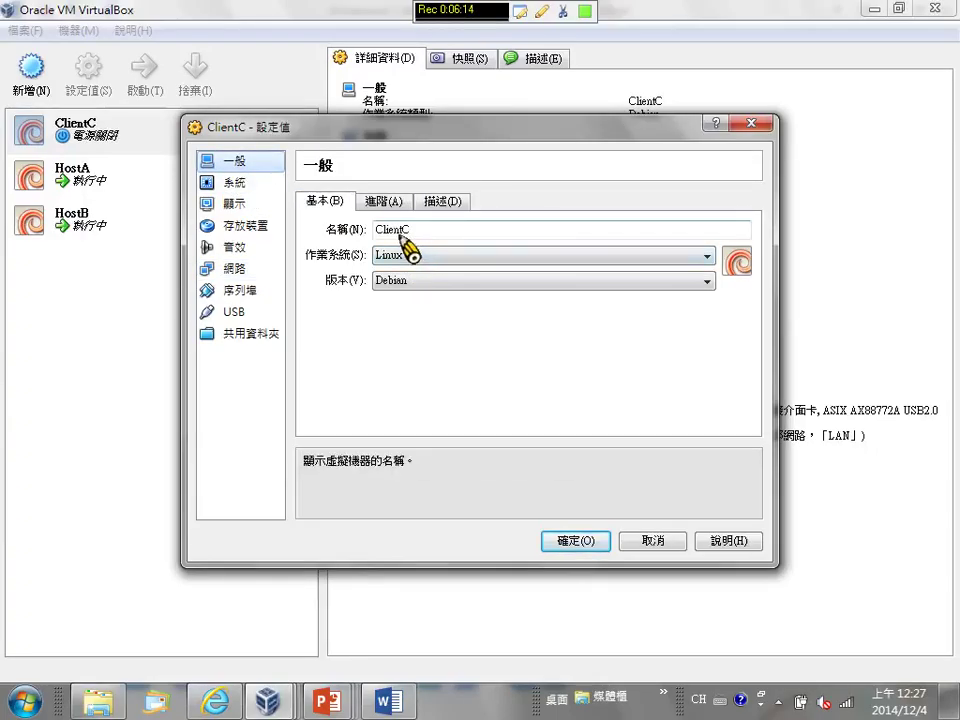
pyautogui.moveTo(404, 230); pyautogui.dragTo(100, 214)
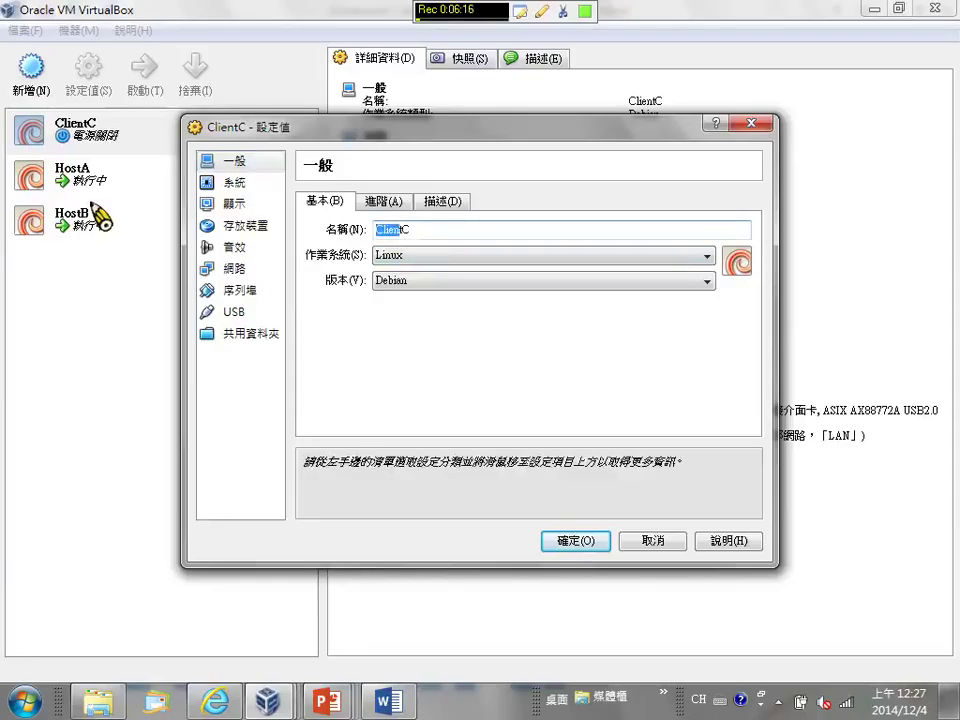
pyautogui.press('BackSpace')
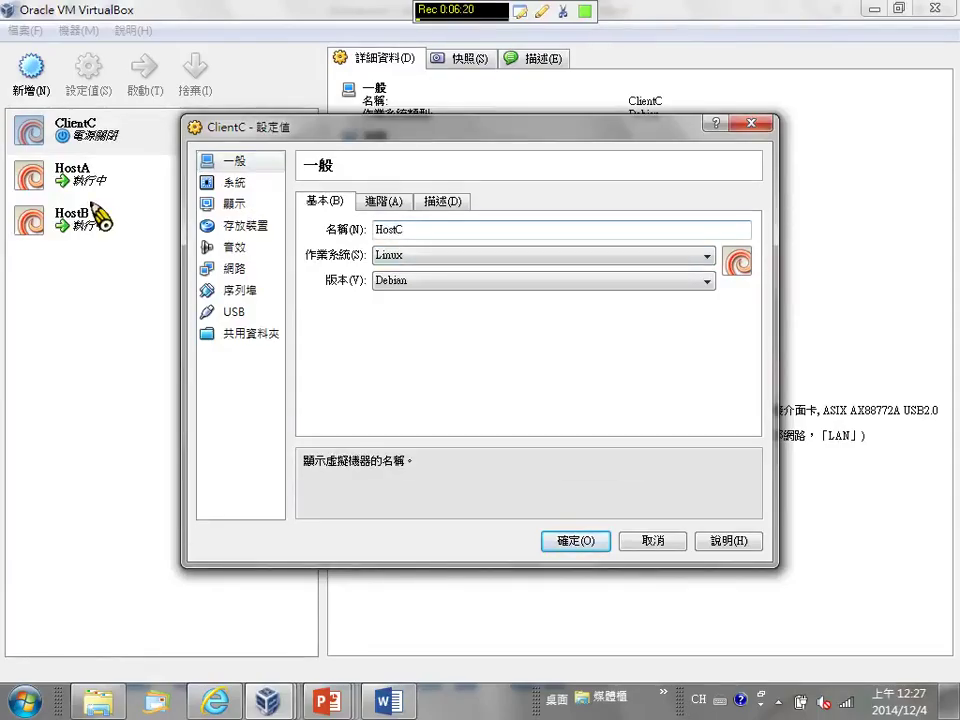
pyautogui.click(575, 540)
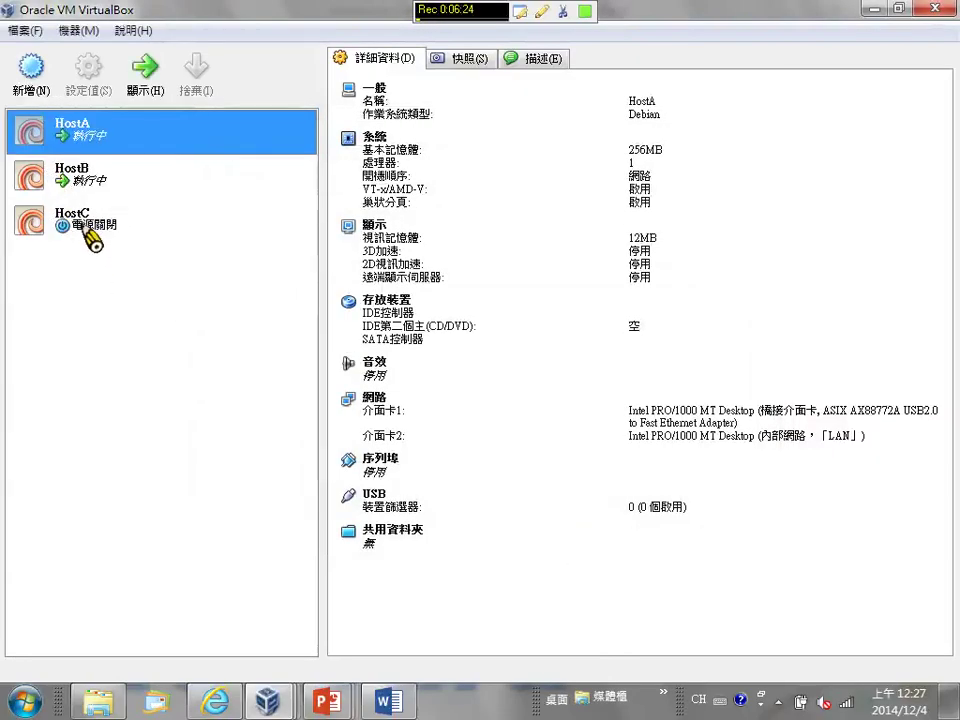
# Start the HostC virtual machine, boot HostB with module 2, and load HostC's module at its boot prompt
pyautogui.click(88, 233)
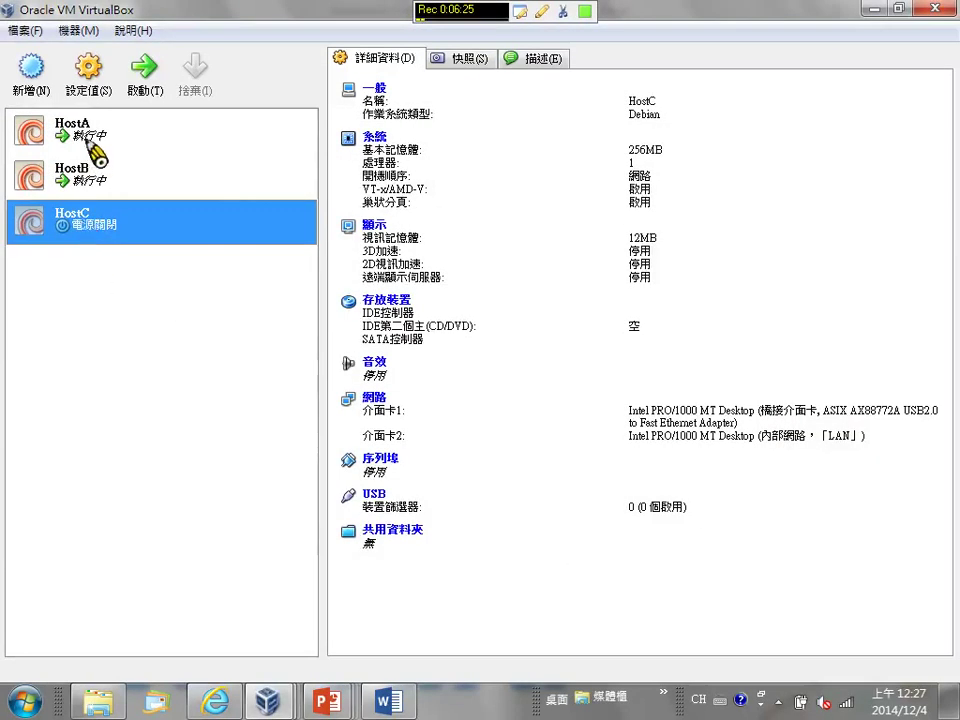
pyautogui.click(143, 84)
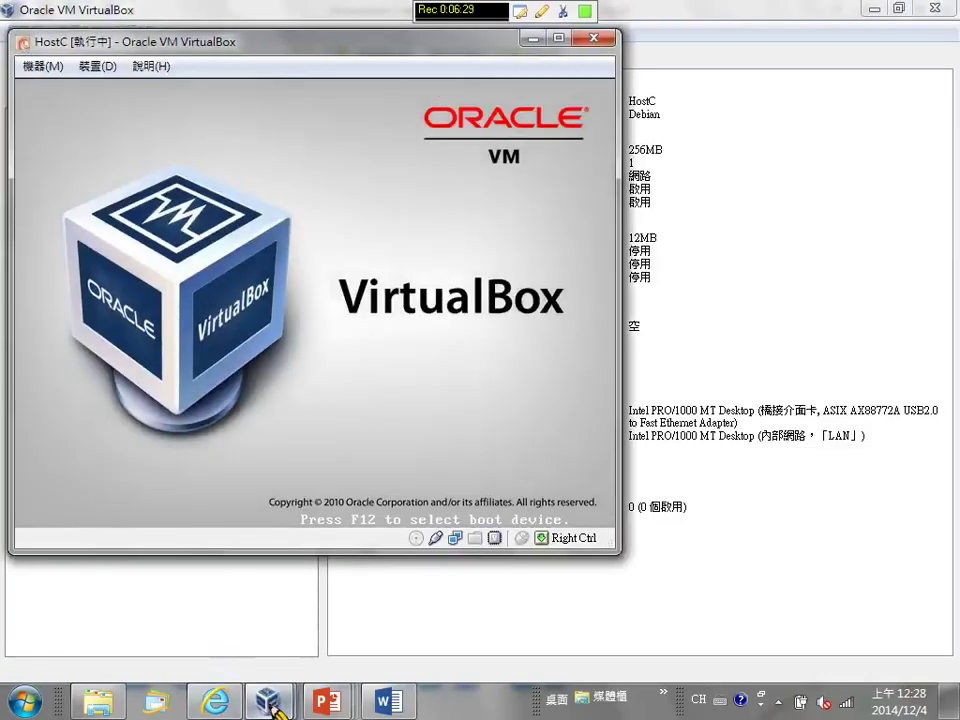
pyautogui.moveTo(270, 703)
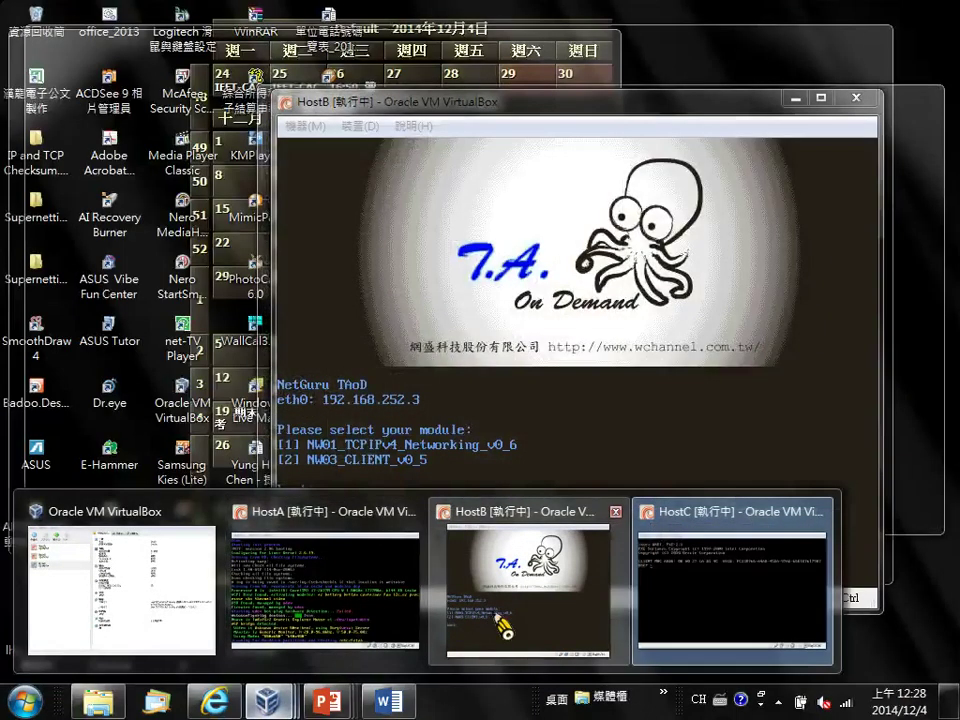
pyautogui.click(506, 620)
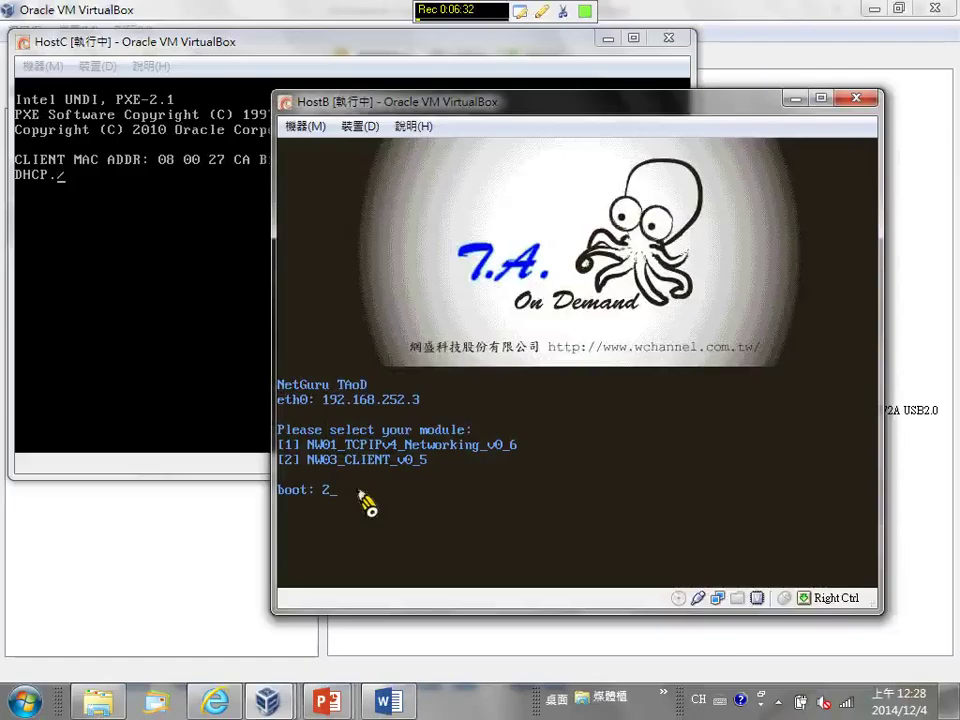
pyautogui.press('Return')
pyautogui.click(86, 471)
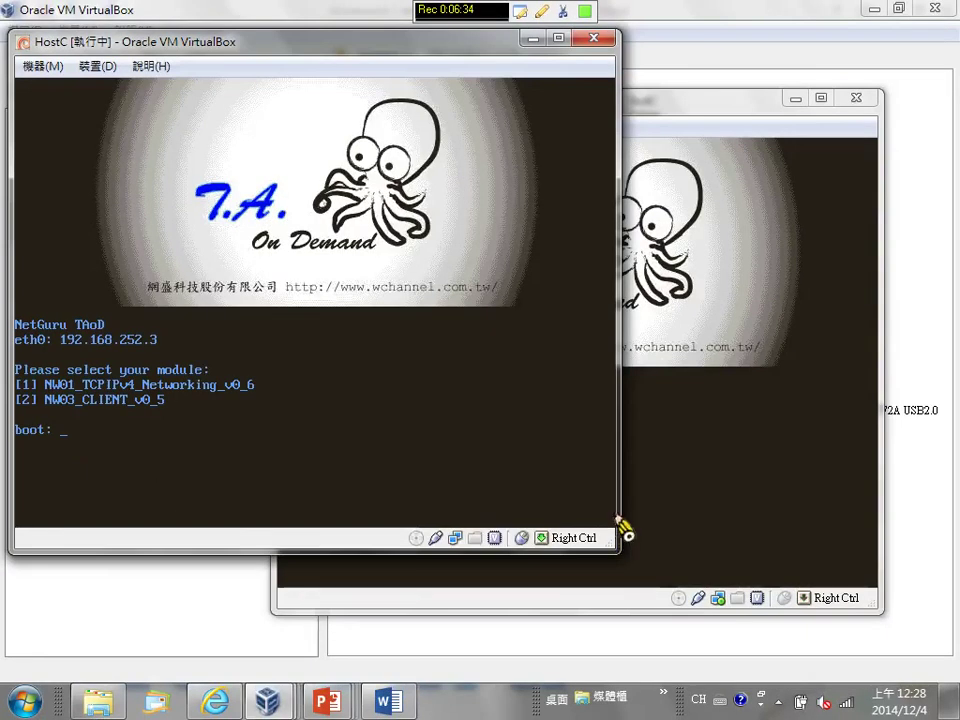
pyautogui.press('Return')
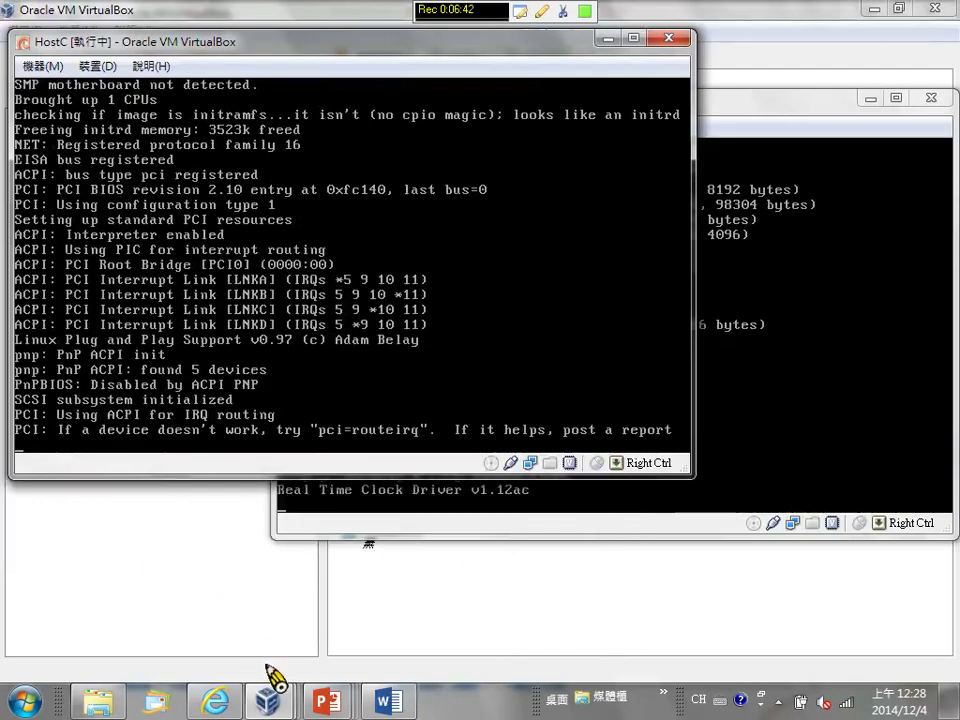
# Switch to the HostA virtual machine and try to open the Terminal from its desktop
pyautogui.moveTo(274, 684)
pyautogui.click(311, 619)
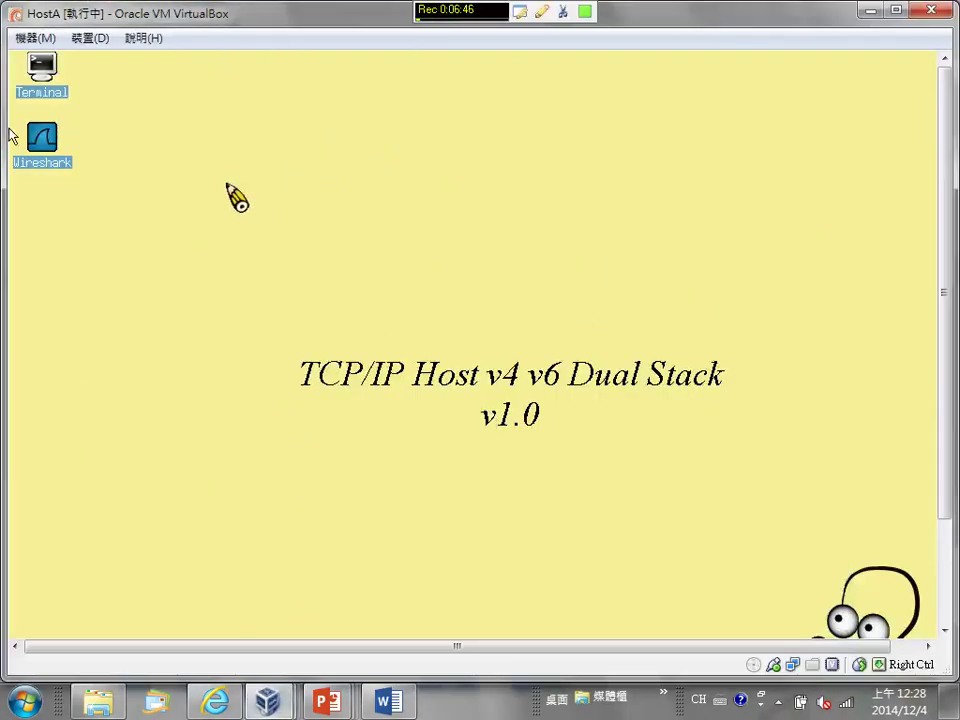
pyautogui.doubleClick(47, 92)
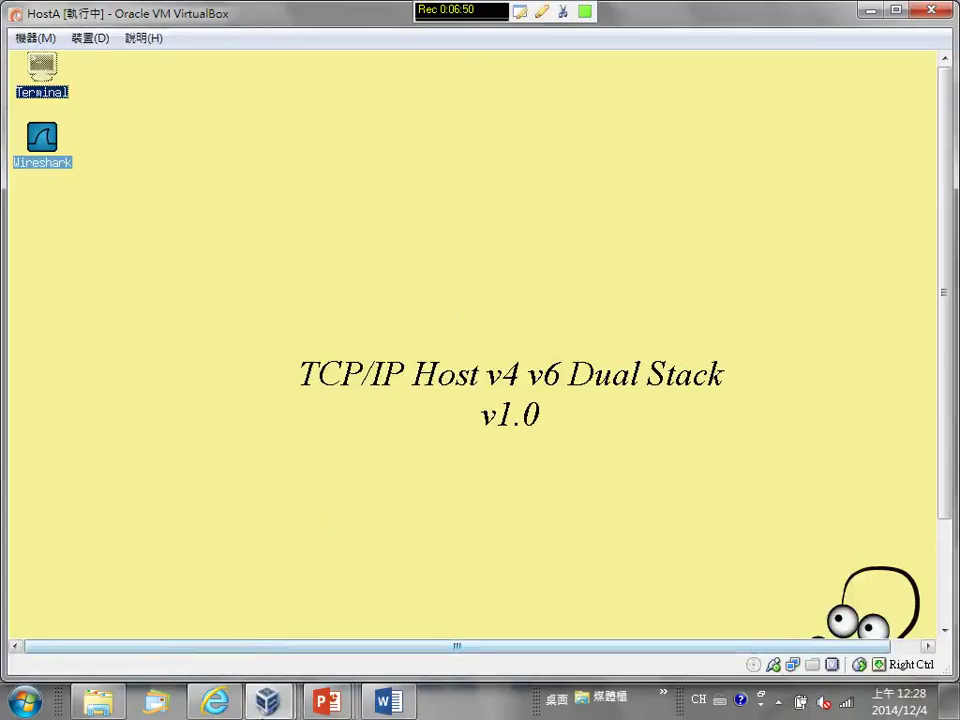
# Check the boot progress of HostB and HostC, review the virtual machine list, and return to HostA
pyautogui.click(270, 701)
pyautogui.click(484, 609)
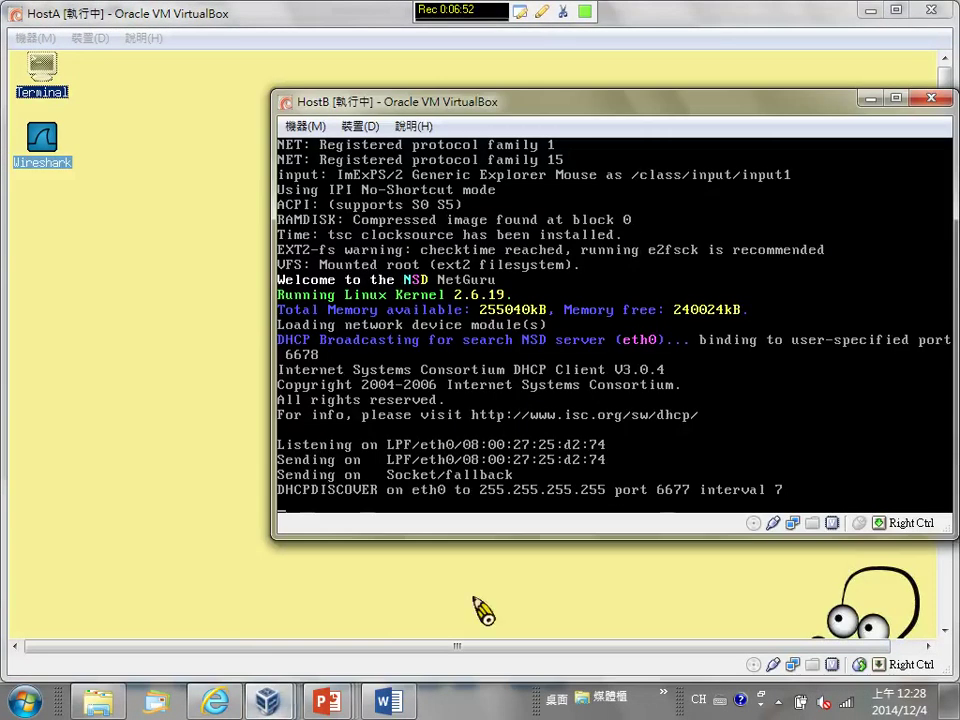
pyautogui.click(268, 702)
pyautogui.click(697, 633)
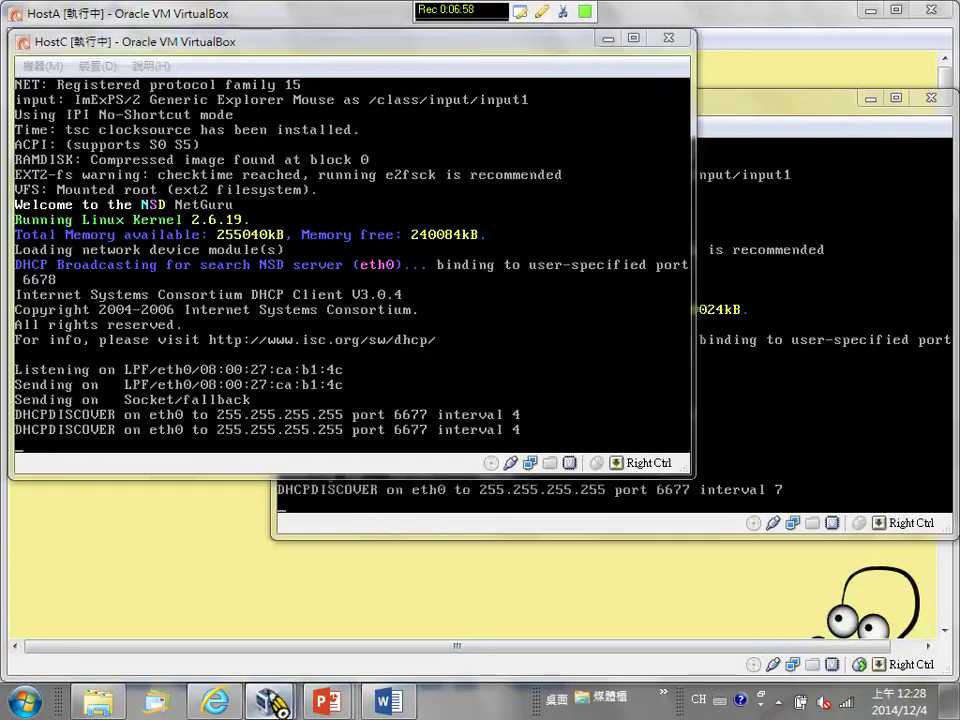
pyautogui.click(268, 702)
pyautogui.click(297, 650)
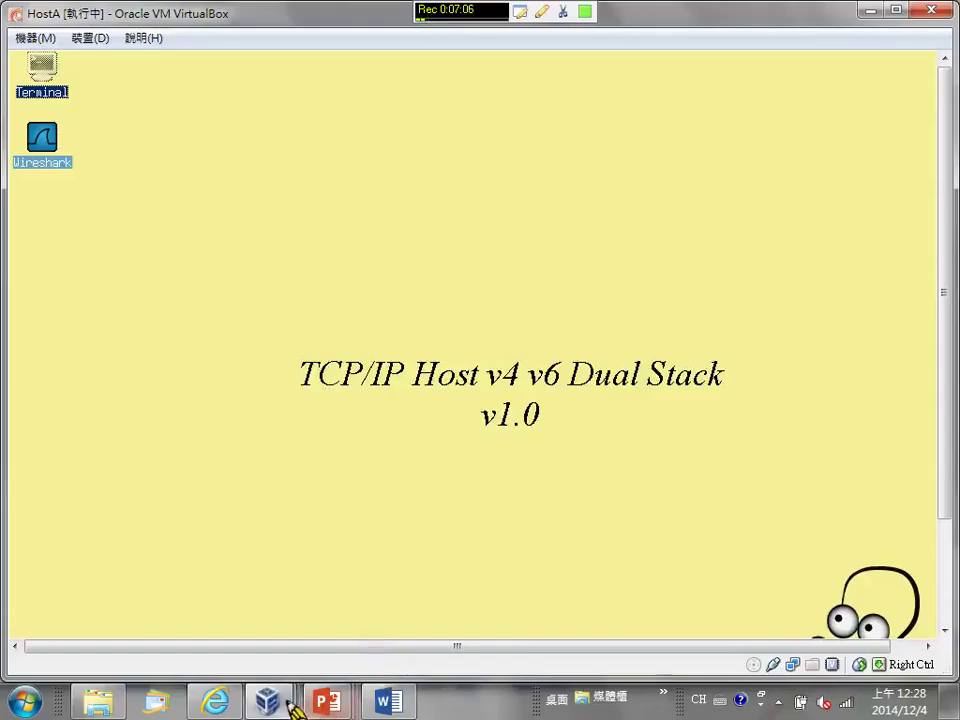
pyautogui.moveTo(272, 703)
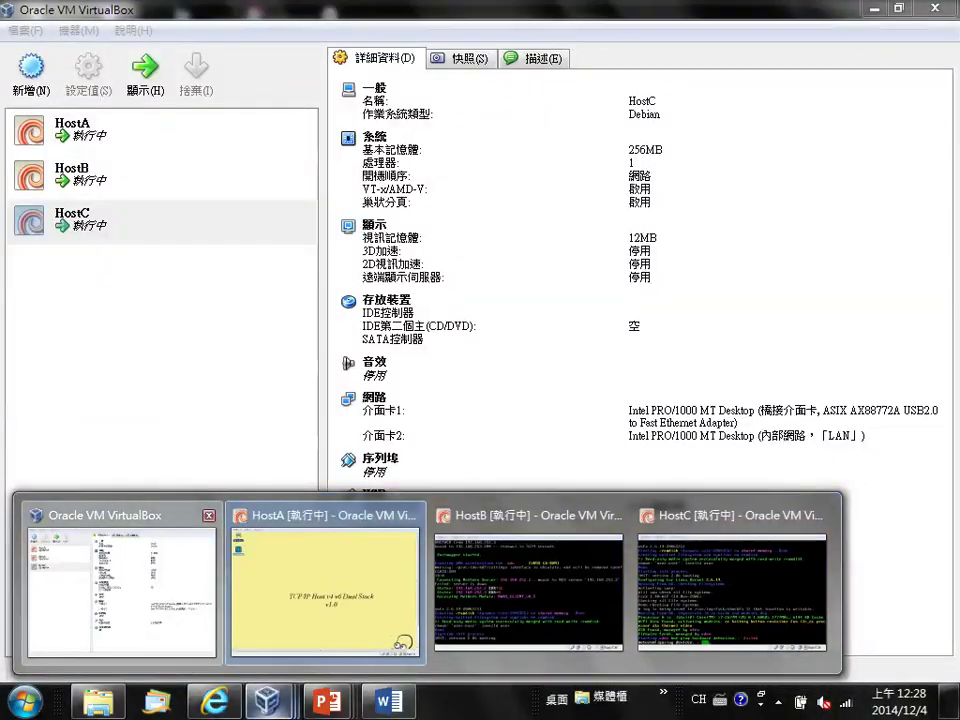
pyautogui.click(161, 617)
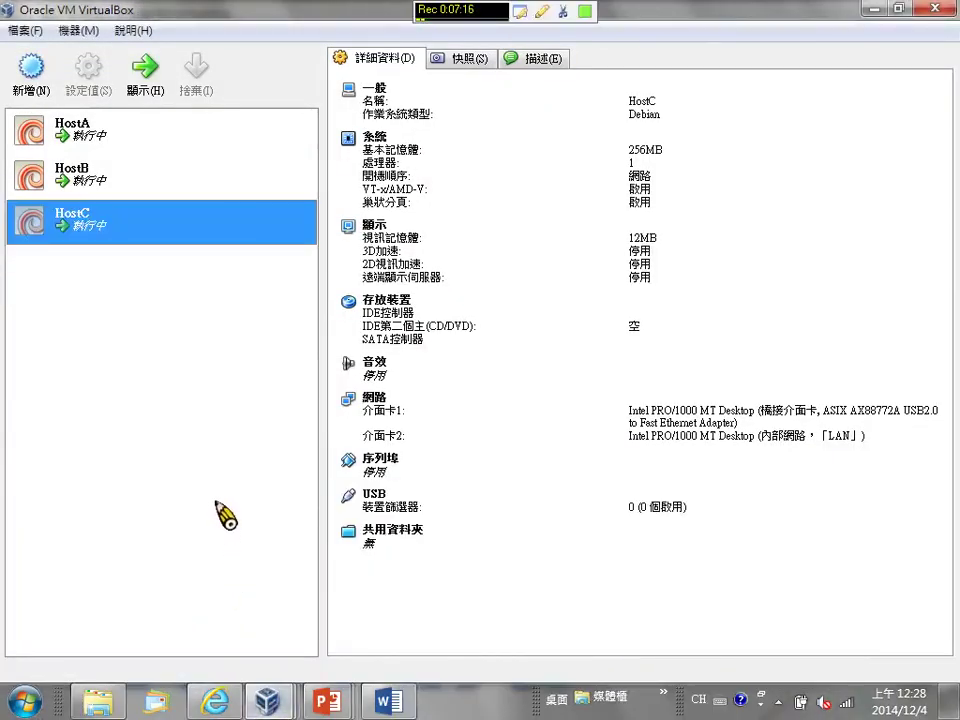
pyautogui.moveTo(268, 702)
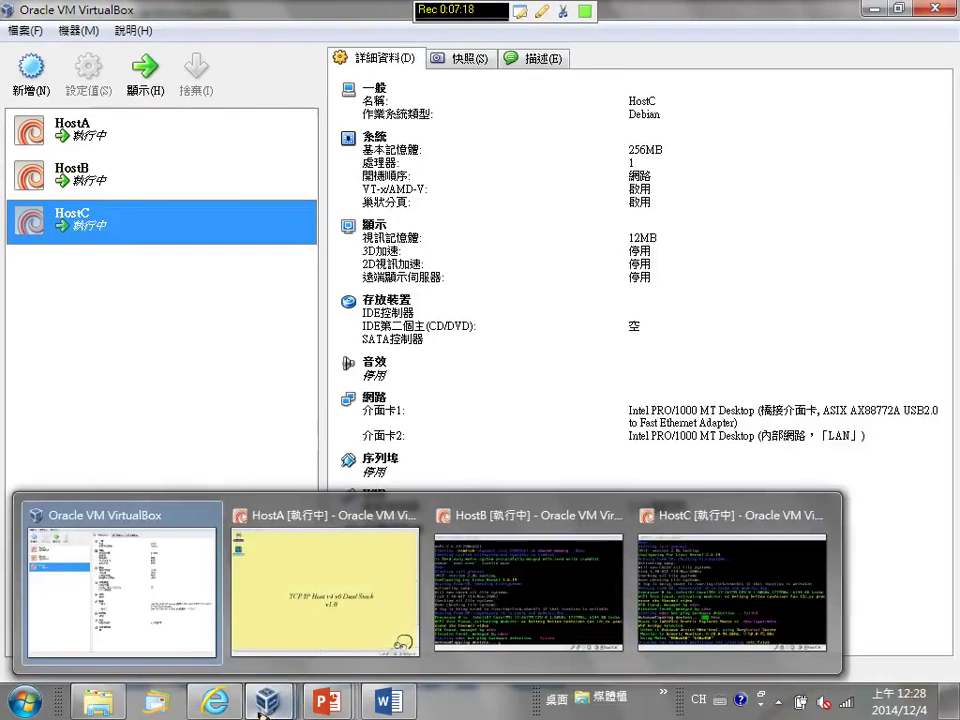
pyautogui.click(290, 655)
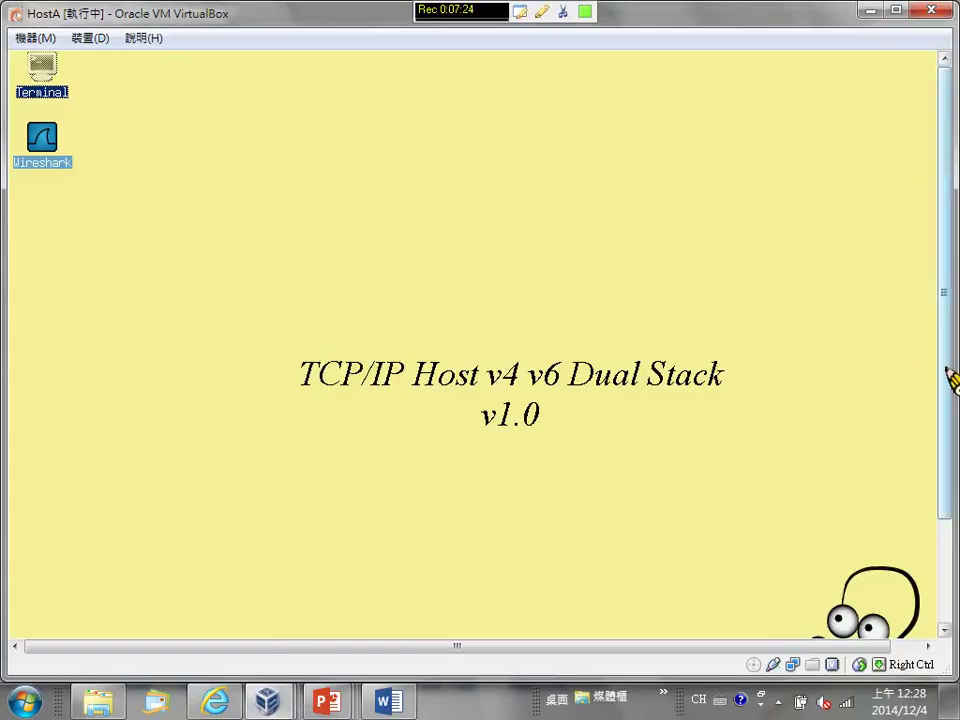
pyautogui.scroll(-3, 945, 400)
pyautogui.scroll(3, 943, 489)
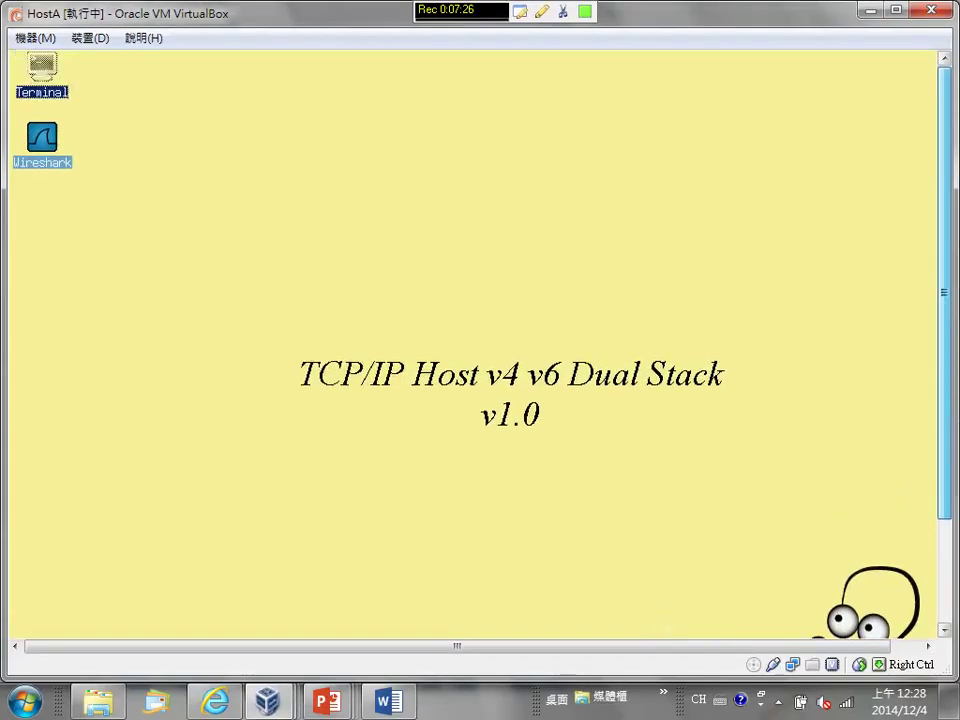
# Open a Terminal on HostA, check the HostB and HostC desktops, and return to HostA's shell
pyautogui.doubleClick(45, 93)
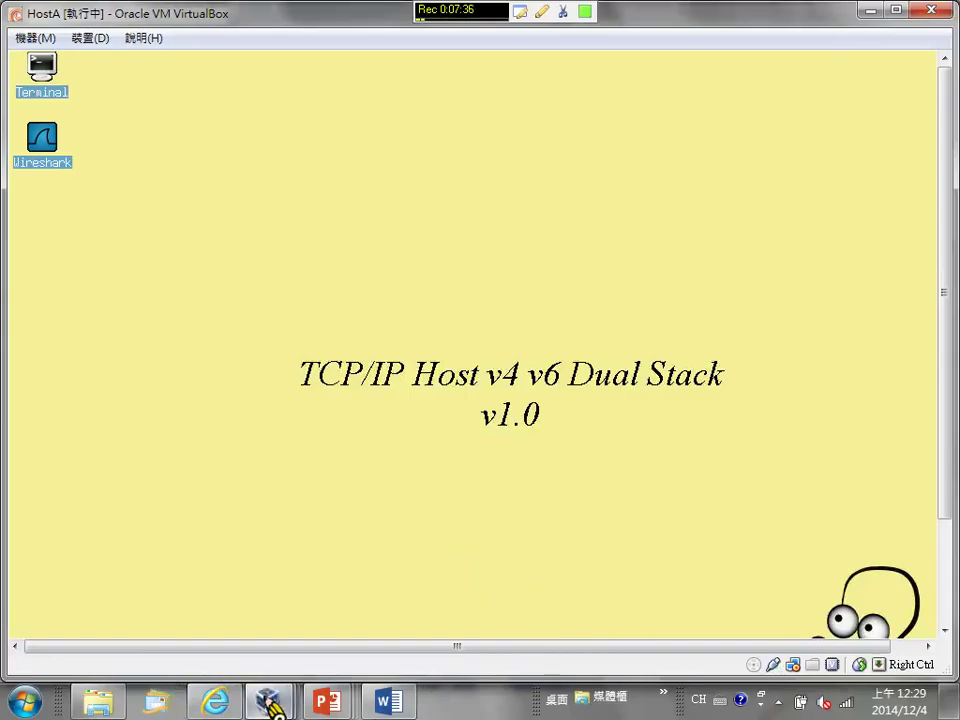
pyautogui.moveTo(273, 706)
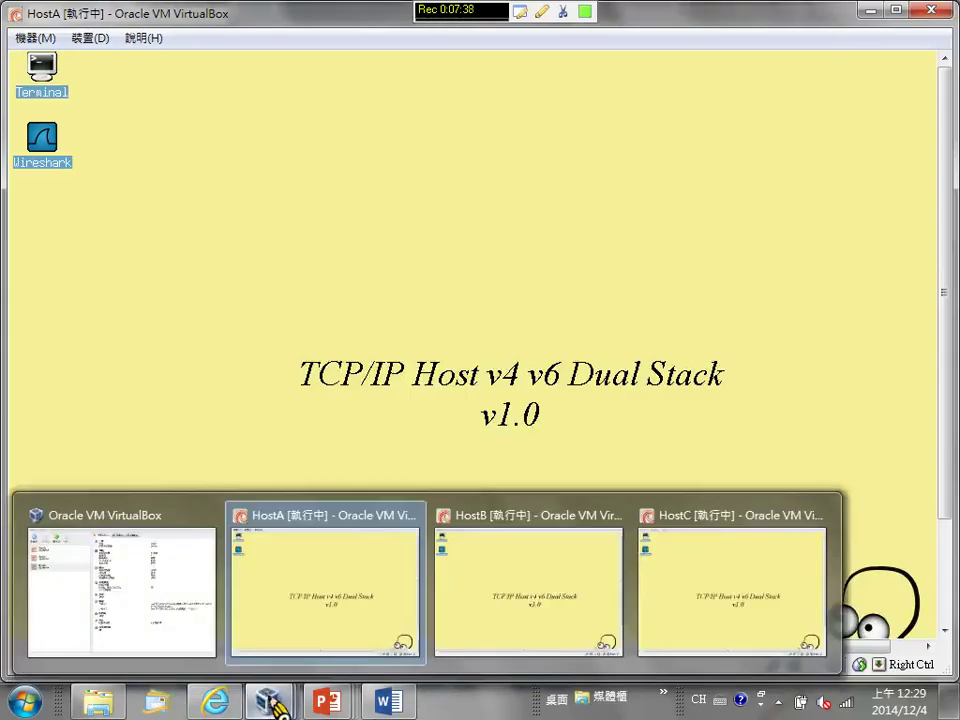
pyautogui.click(510, 566)
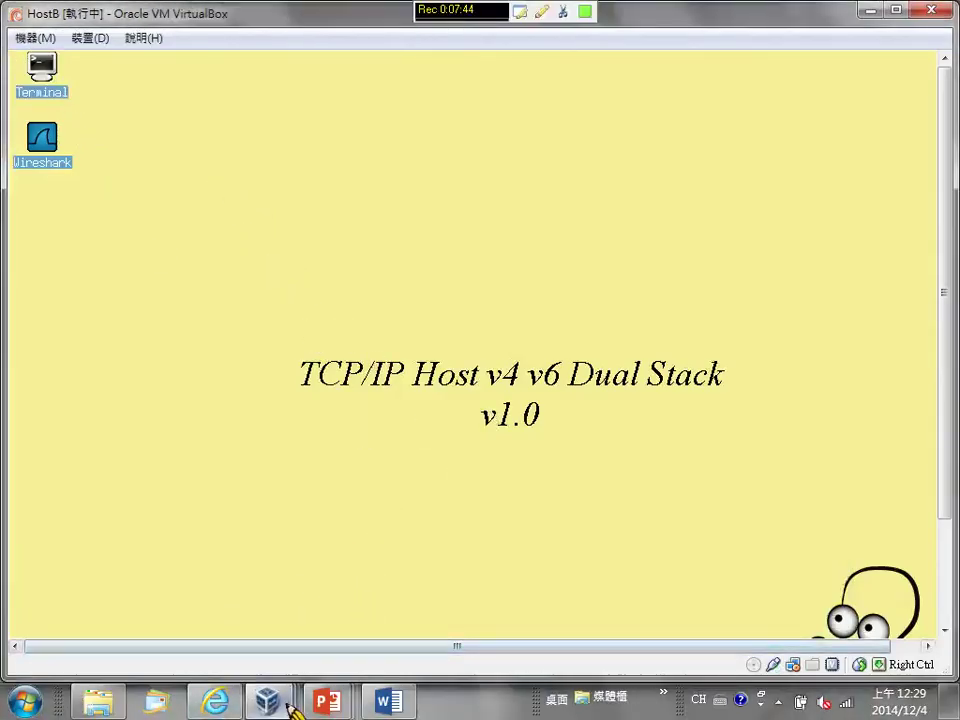
pyautogui.moveTo(268, 700)
pyautogui.click(696, 578)
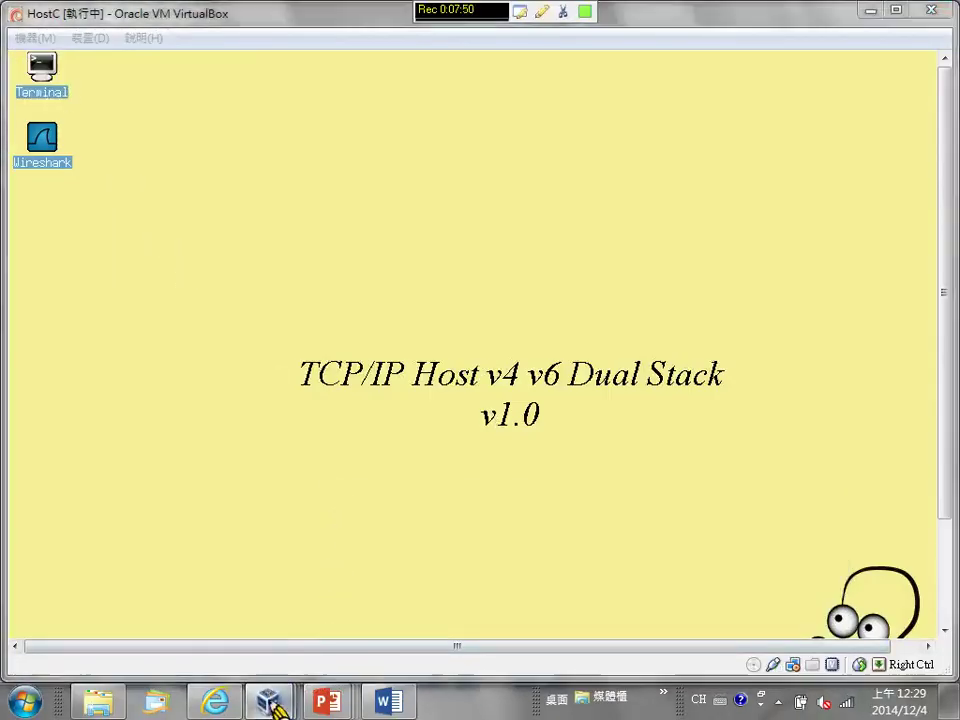
pyautogui.moveTo(270, 695)
pyautogui.click(283, 615)
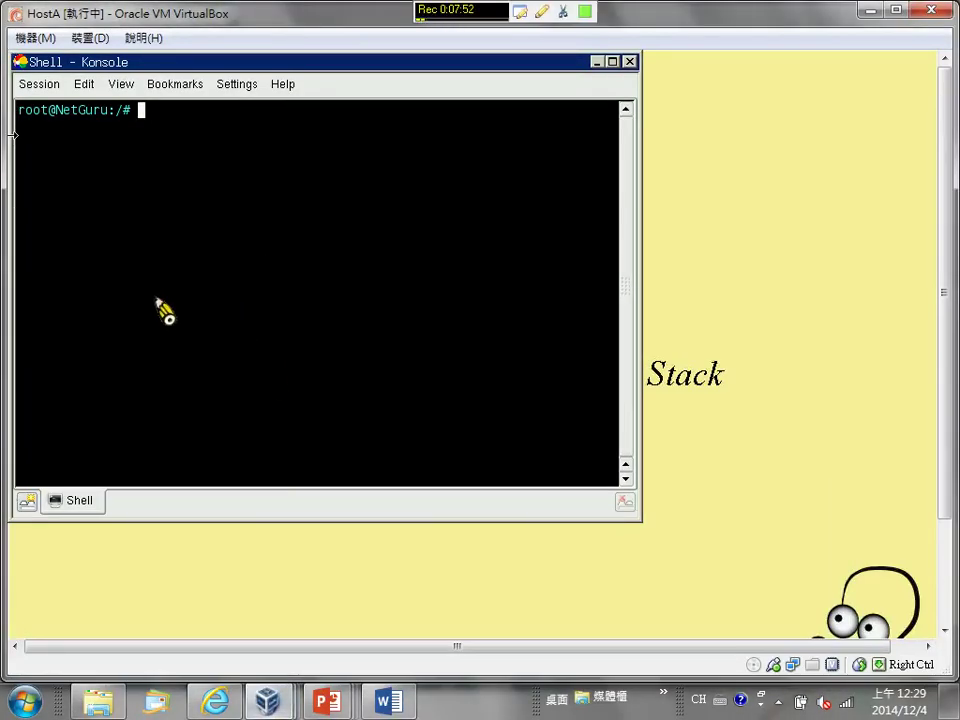
# Run ifconfig in HostA's shell to list its network interfaces
pyautogui.write('ifcon')
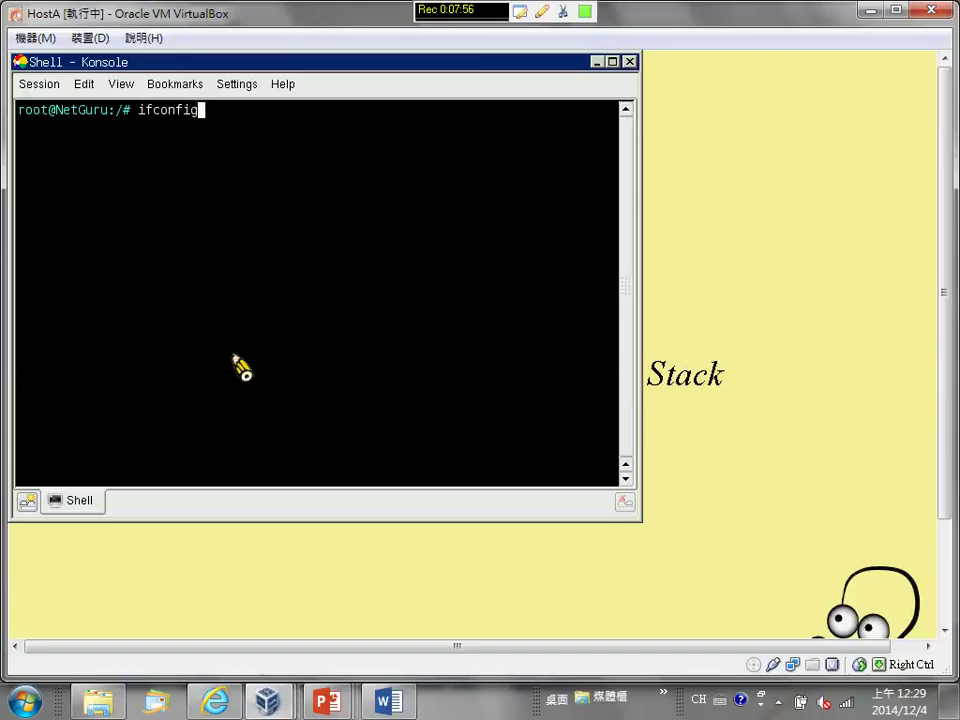
pyautogui.write('fig')
pyautogui.press('Return')
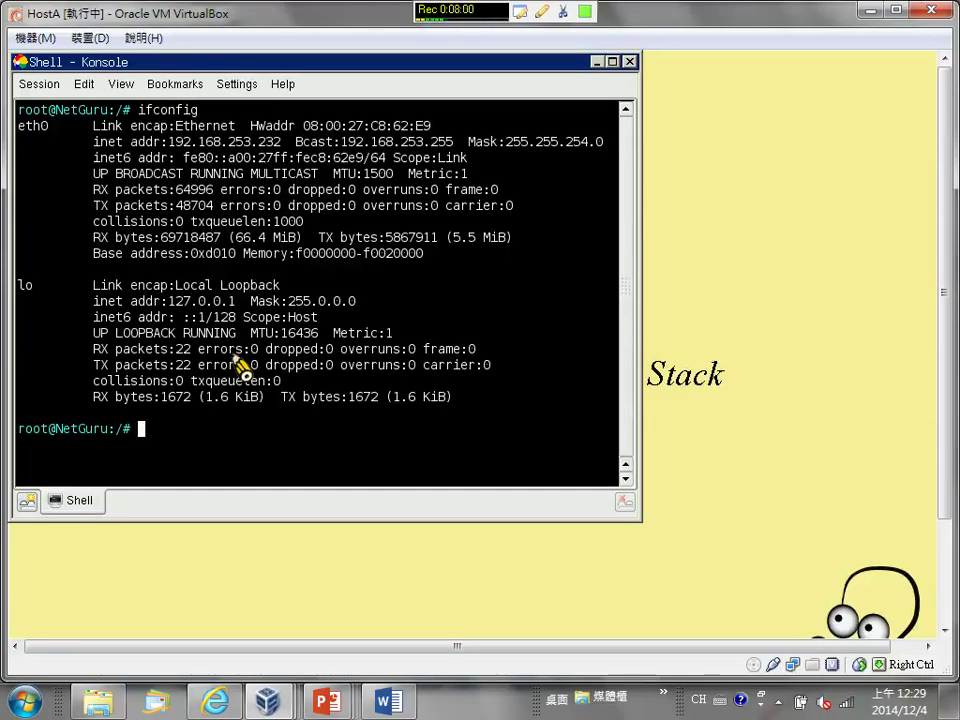
# Assign HostA's eth1 interface the IP address 10.1.0.1 with netmask 255.255.255.0 using ifconfig
pyautogui.press('Up')
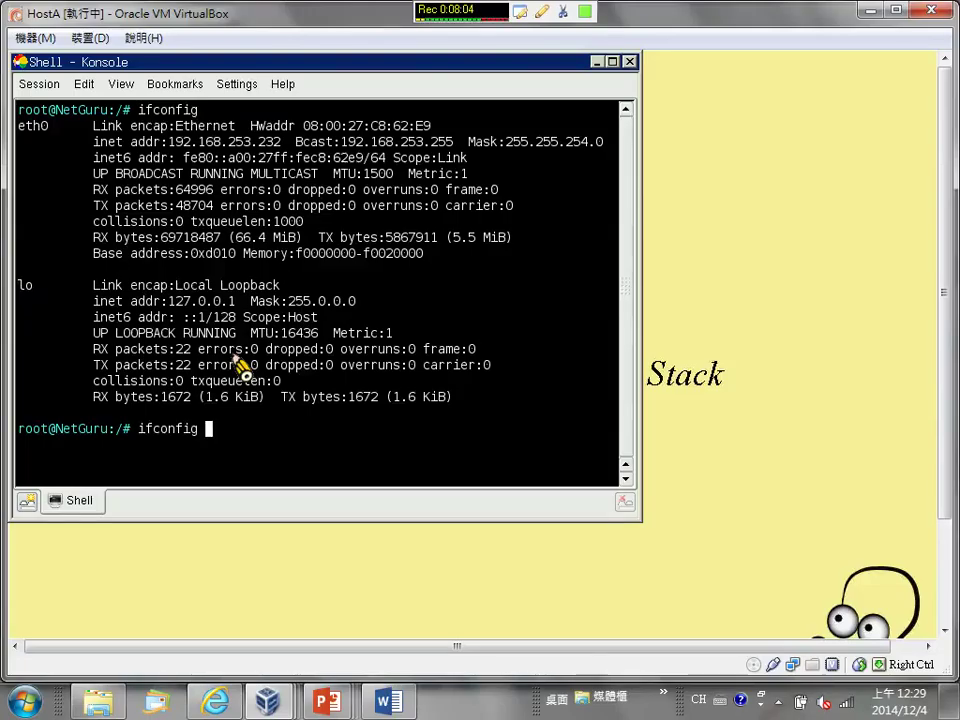
pyautogui.write('eth1')
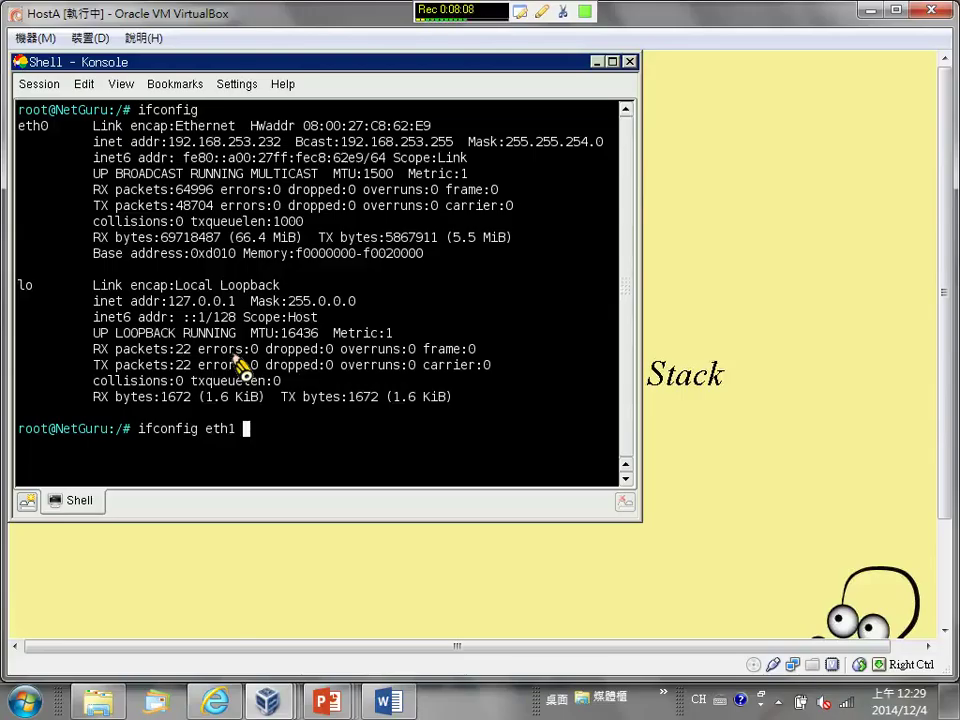
pyautogui.write(' 10.1.0.')
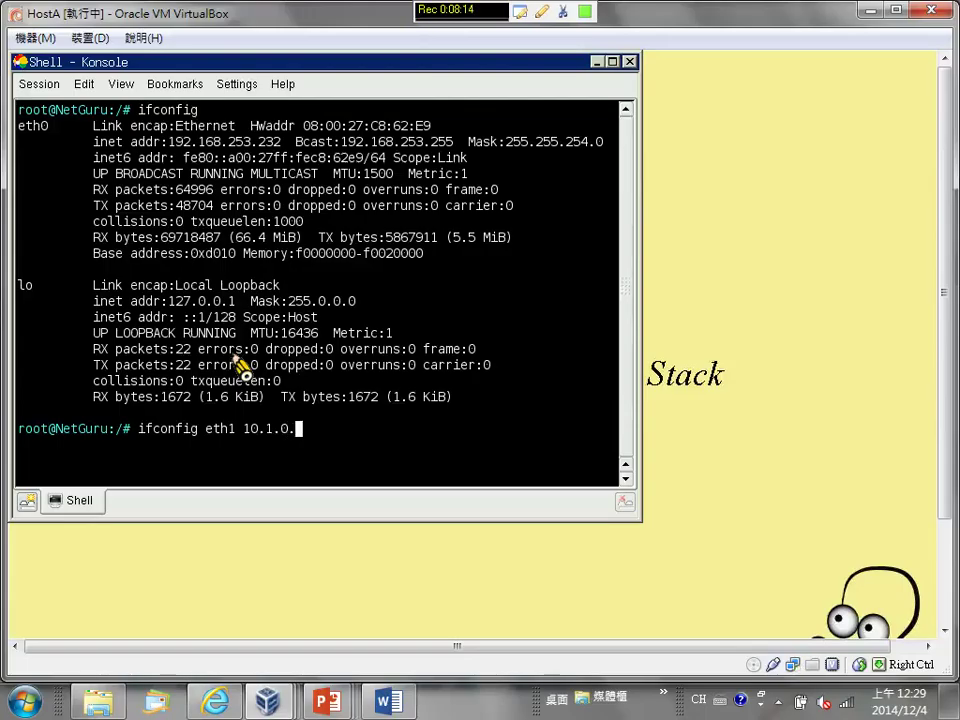
pyautogui.write('1 ')
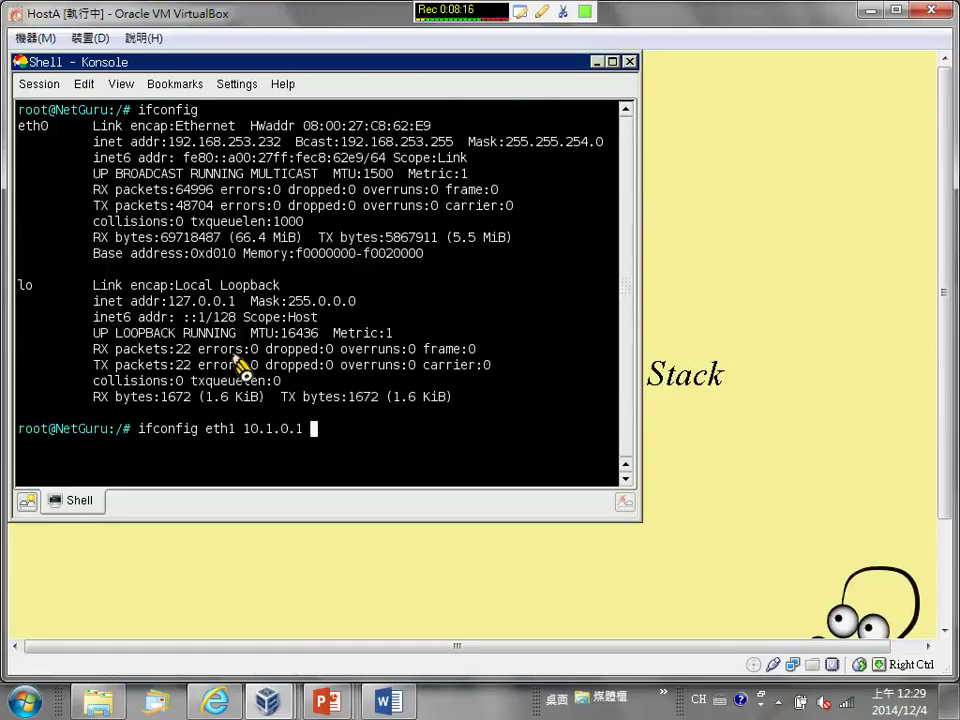
pyautogui.write('netmask ')
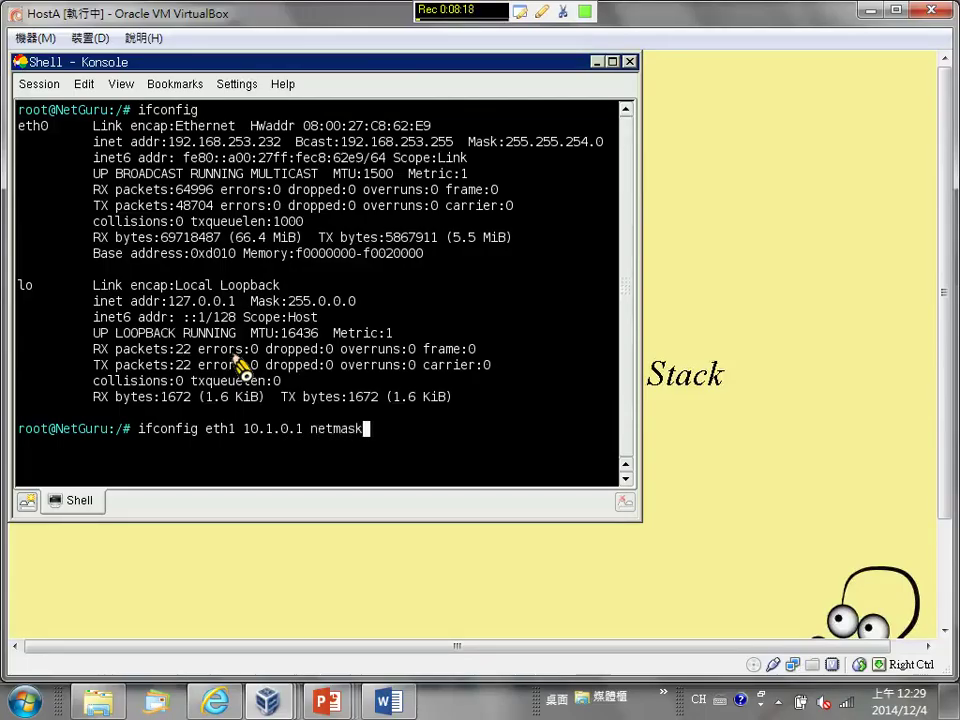
pyautogui.write('255.')
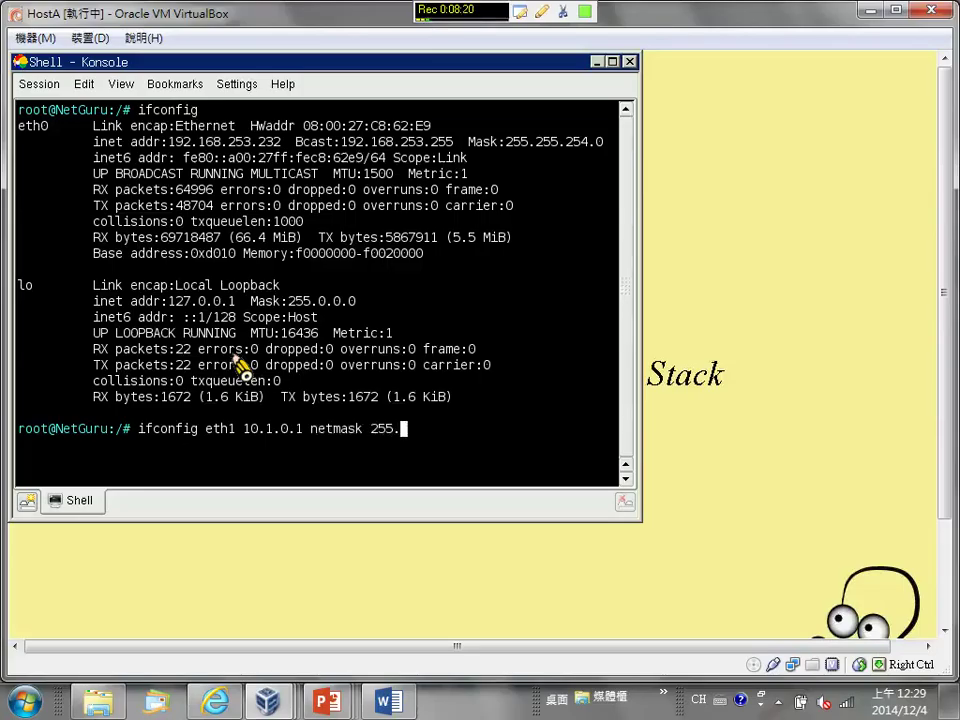
pyautogui.write('255.0')
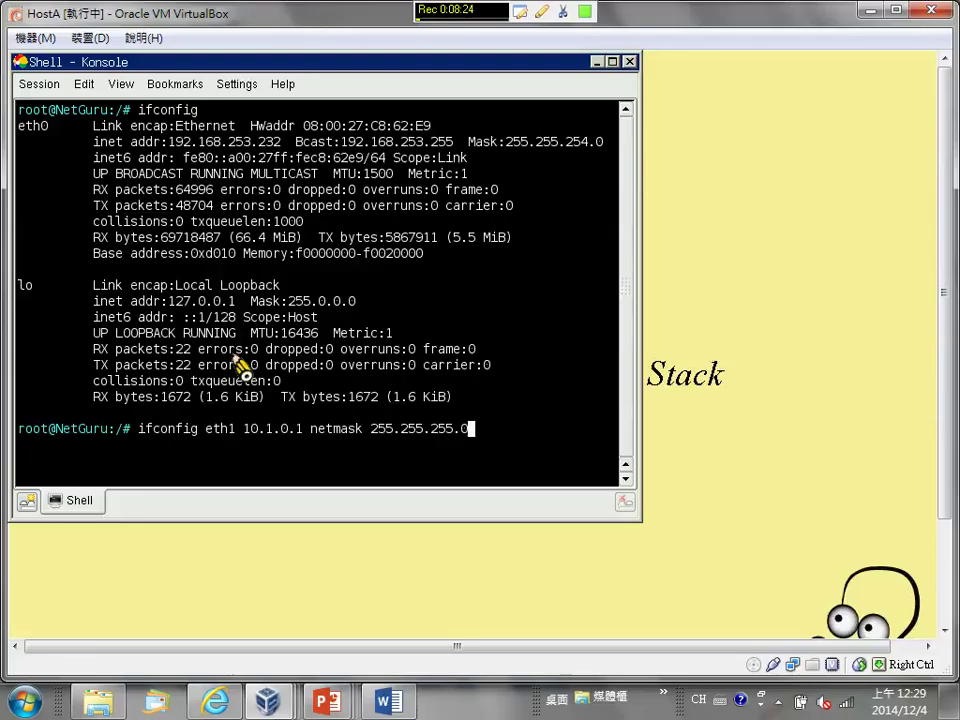
pyautogui.press('Return')
# List HostA's network interfaces with ifconfig and highlight the hardware address of eth1
pyautogui.write('ifconfig')
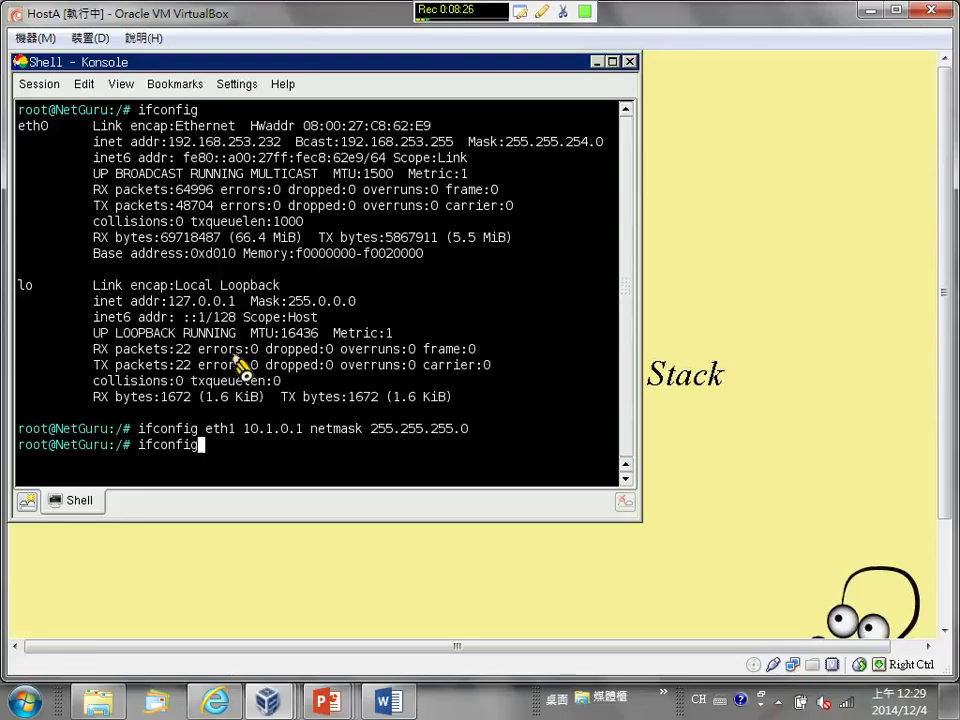
pyautogui.press('Return')
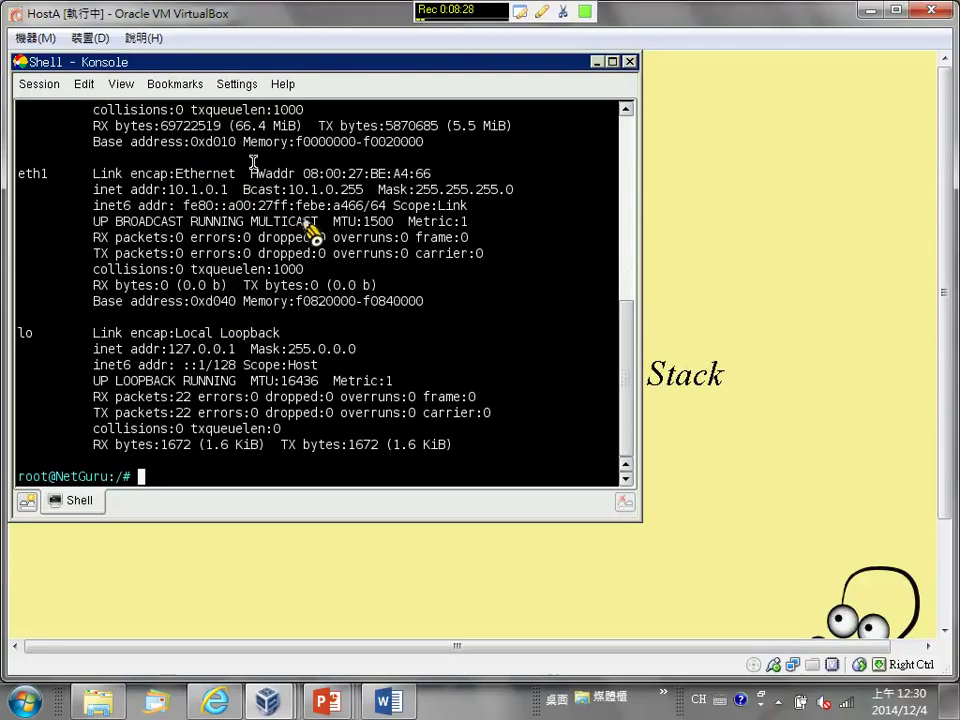
pyautogui.moveTo(302, 174); pyautogui.dragTo(441, 174)
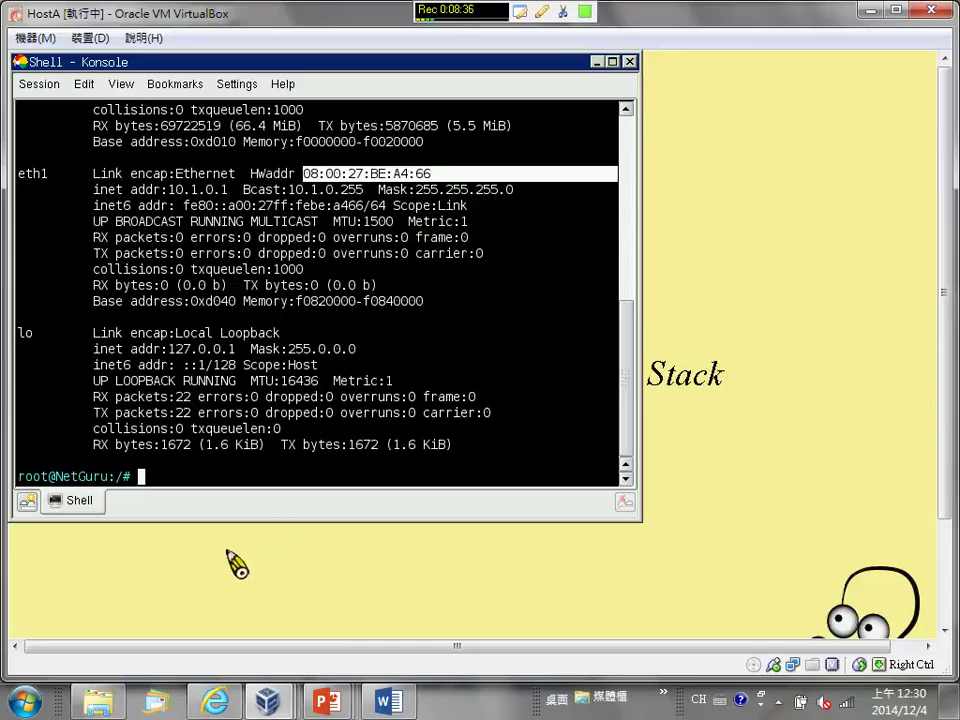
# Switch between the homework presentation in PowerPoint and HostA to compare eth1's hardware address with the MAC address under computer A
pyautogui.click(326, 700)
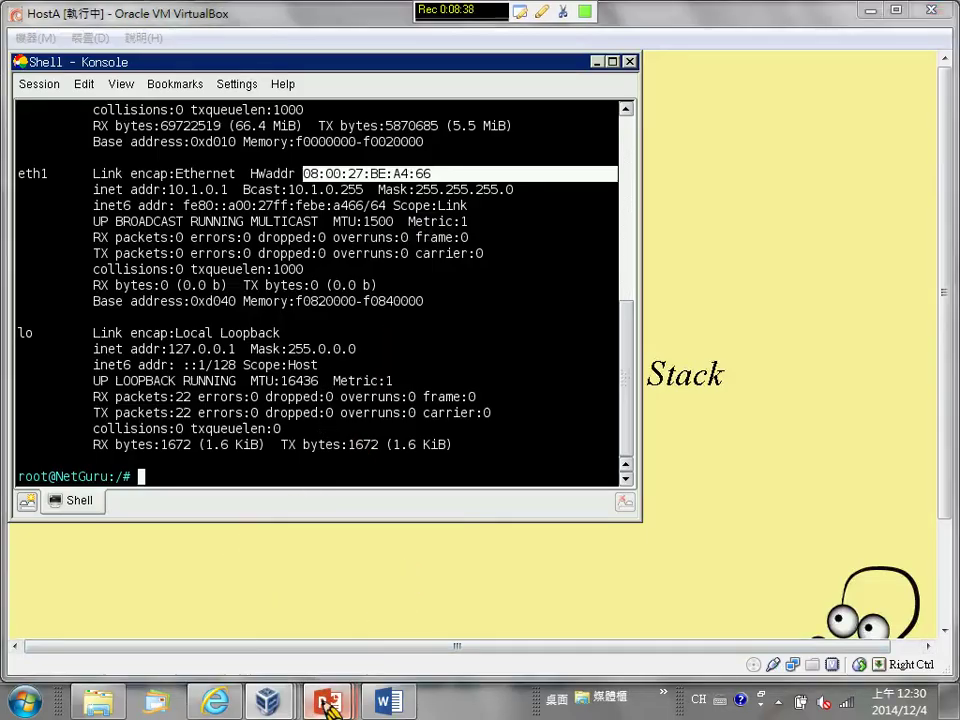
pyautogui.click(520, 590)
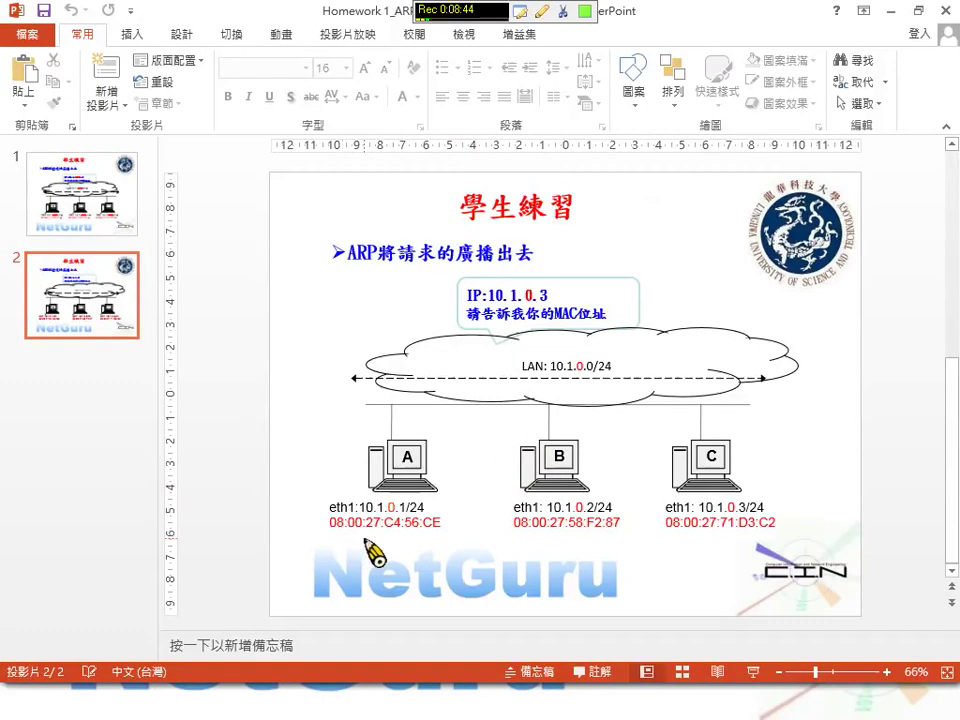
pyautogui.click(20, 700)
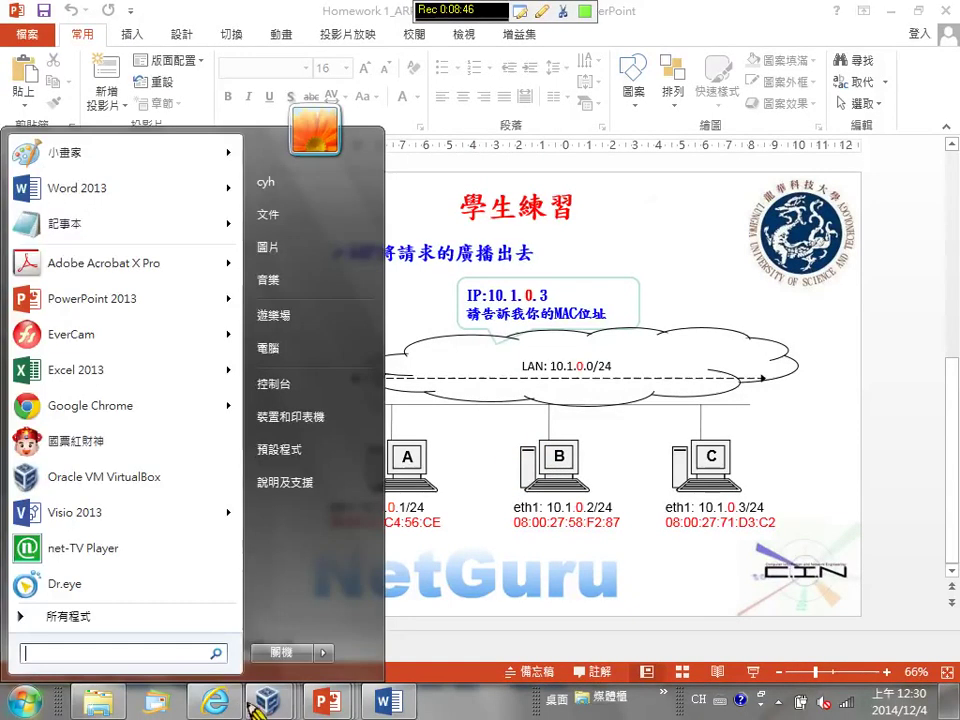
pyautogui.click(20, 700)
pyautogui.moveTo(267, 700)
pyautogui.click(305, 635)
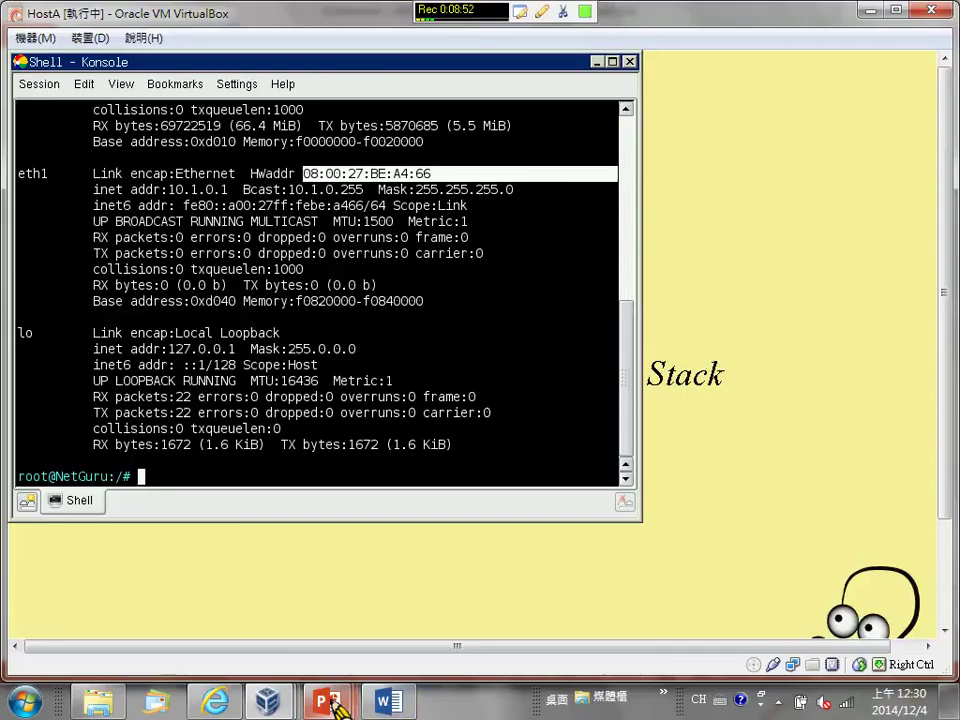
pyautogui.moveTo(324, 698)
pyautogui.click(472, 636)
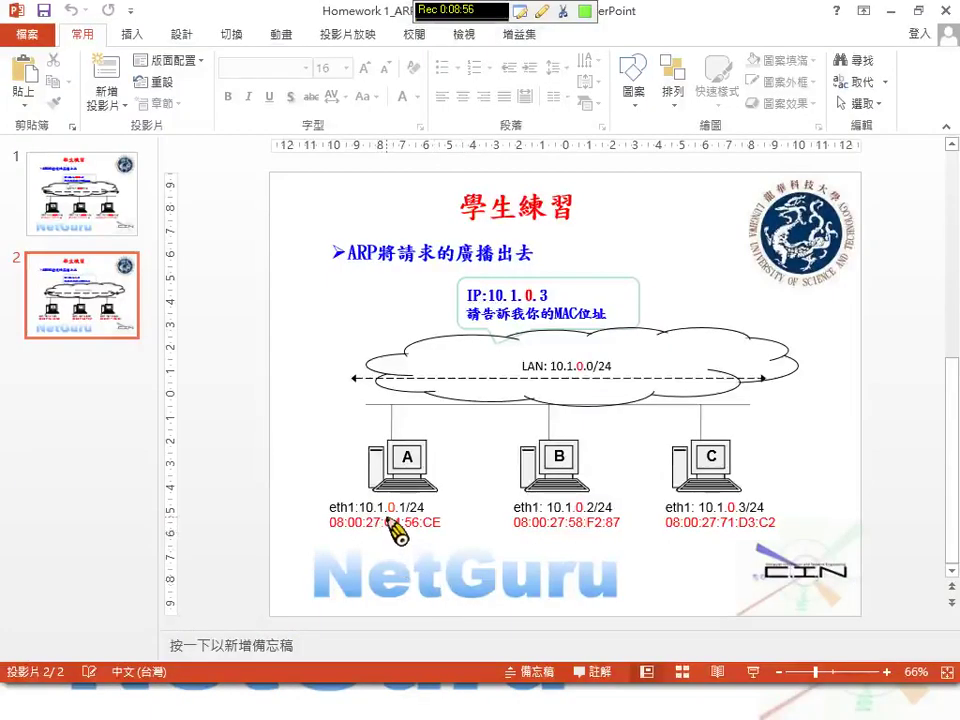
# Compare the MAC address labels under computer A on slides 1 and 2, and return to slide 2
pyautogui.click(414, 536)
pyautogui.scroll(1, 414, 539)
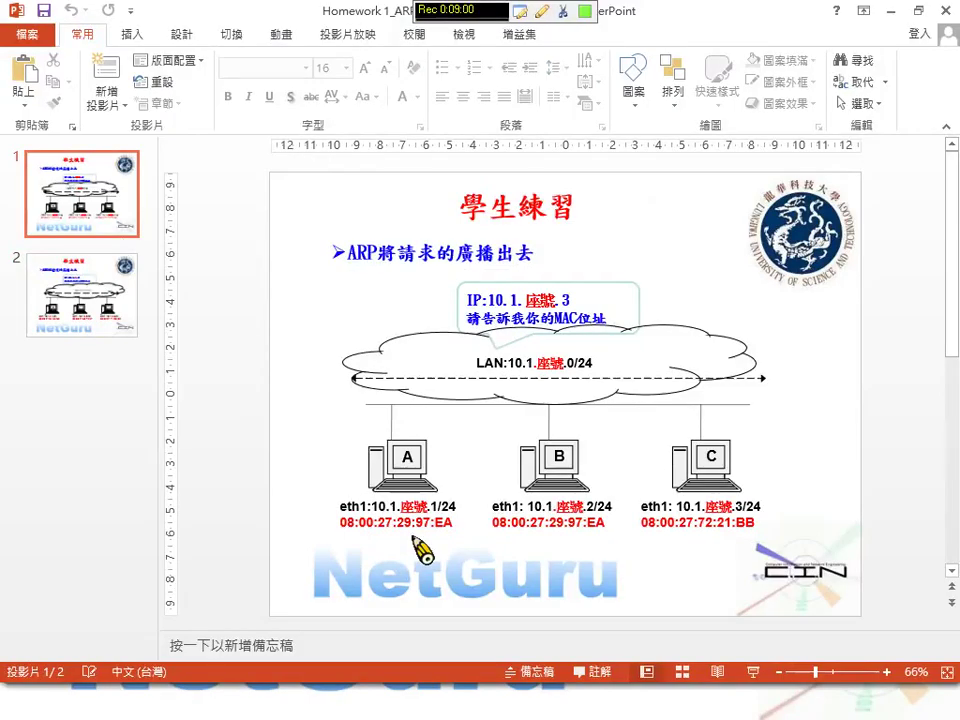
pyautogui.scroll(-1, 422, 548)
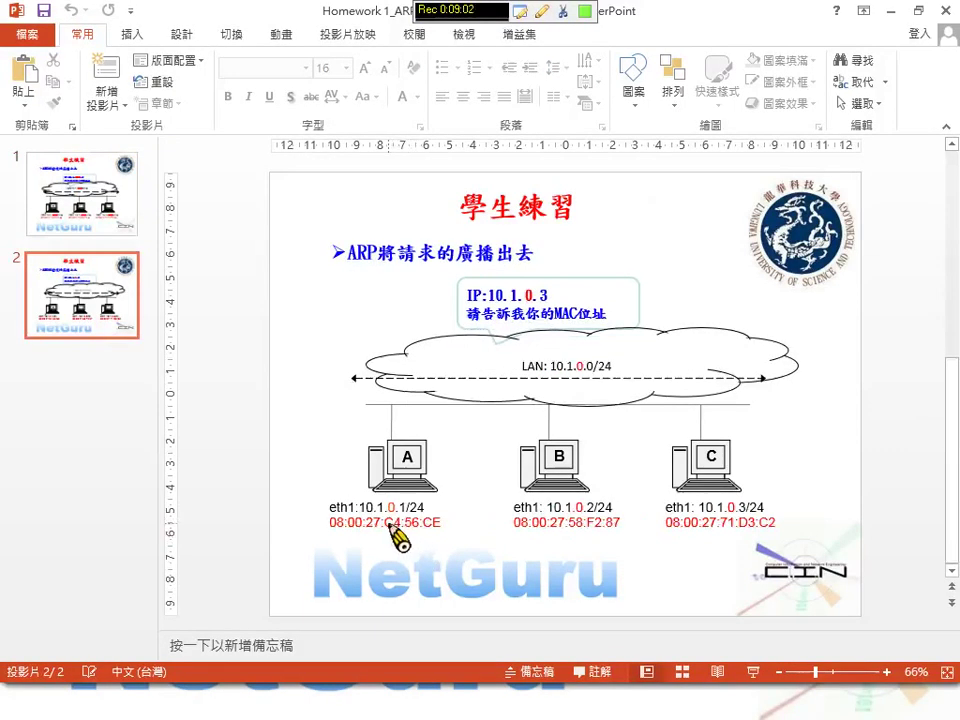
pyautogui.click(400, 540)
pyautogui.scroll(1, 428, 546)
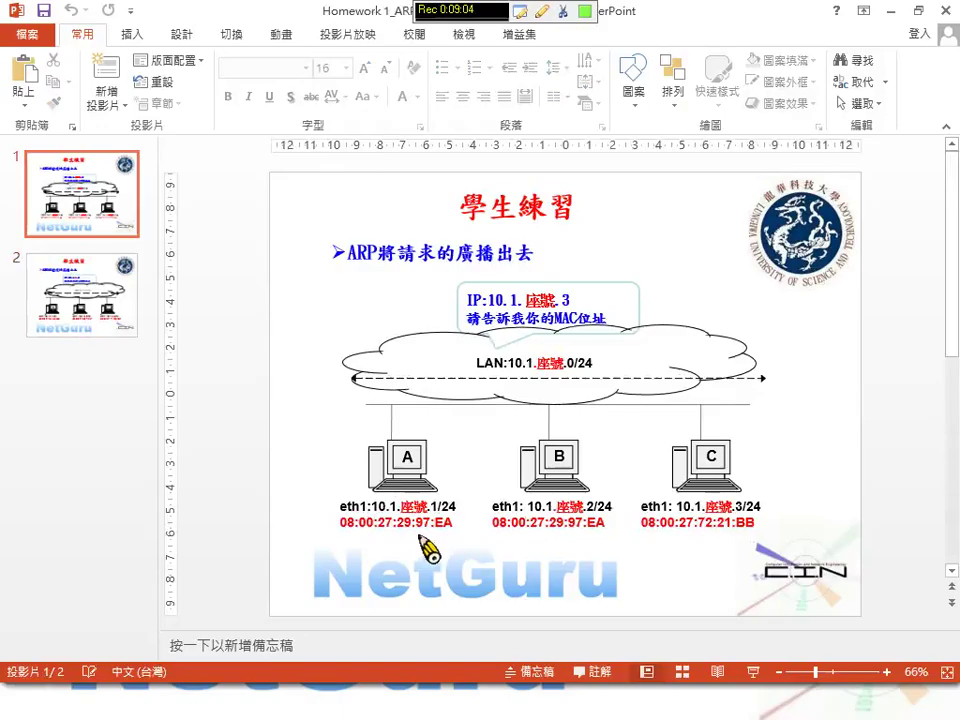
pyautogui.scroll(-1, 425, 546)
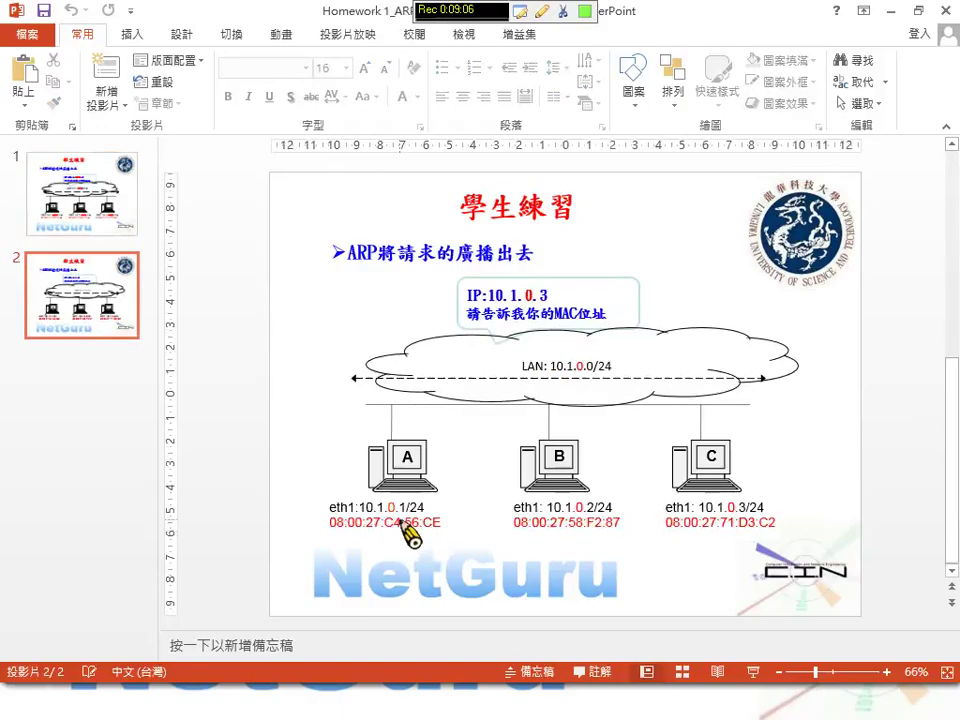
# Change the MAC address under computer A on slide 2 to 08:00:27:BE:A4:66
pyautogui.click(413, 536)
pyautogui.press('BackSpace')
pyautogui.press('BackSpace')
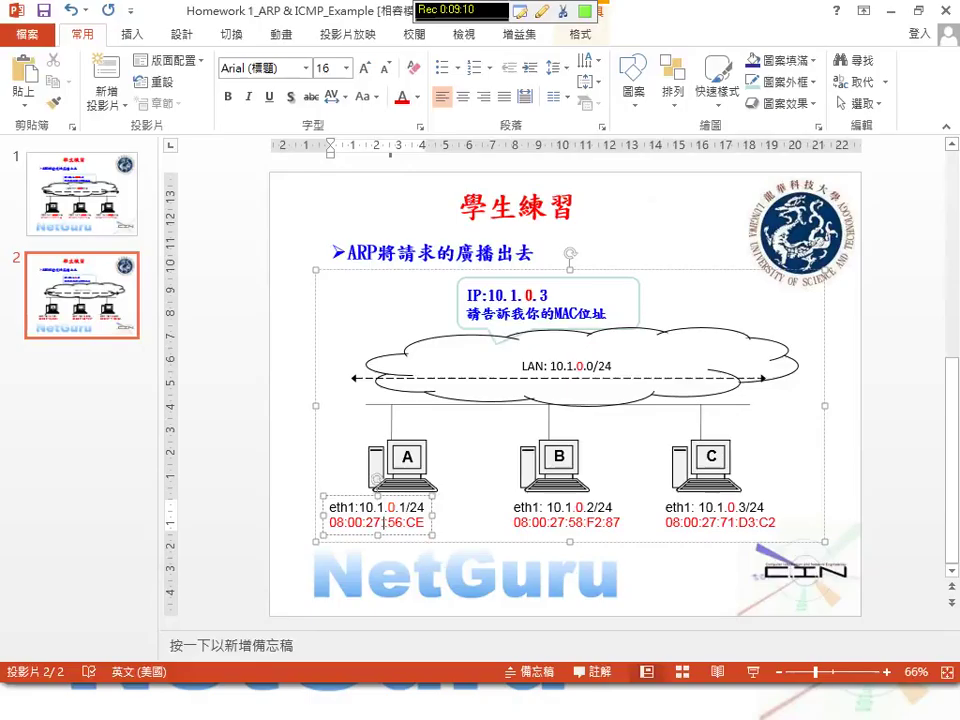
pyautogui.write('BE:')
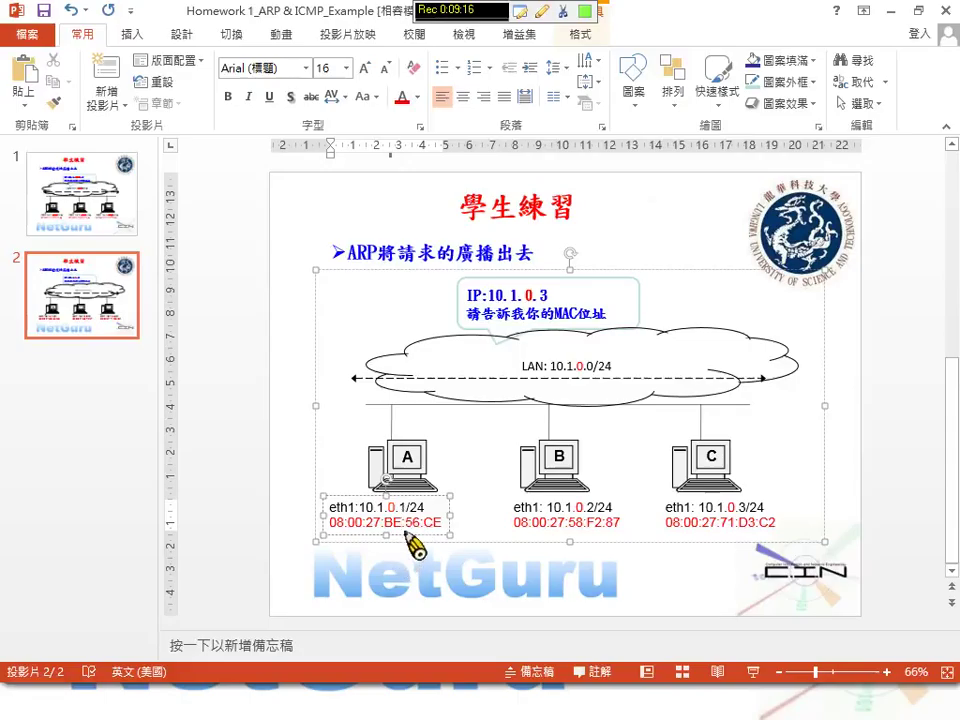
pyautogui.press('Delete')
pyautogui.press('Delete')
pyautogui.press('Delete')
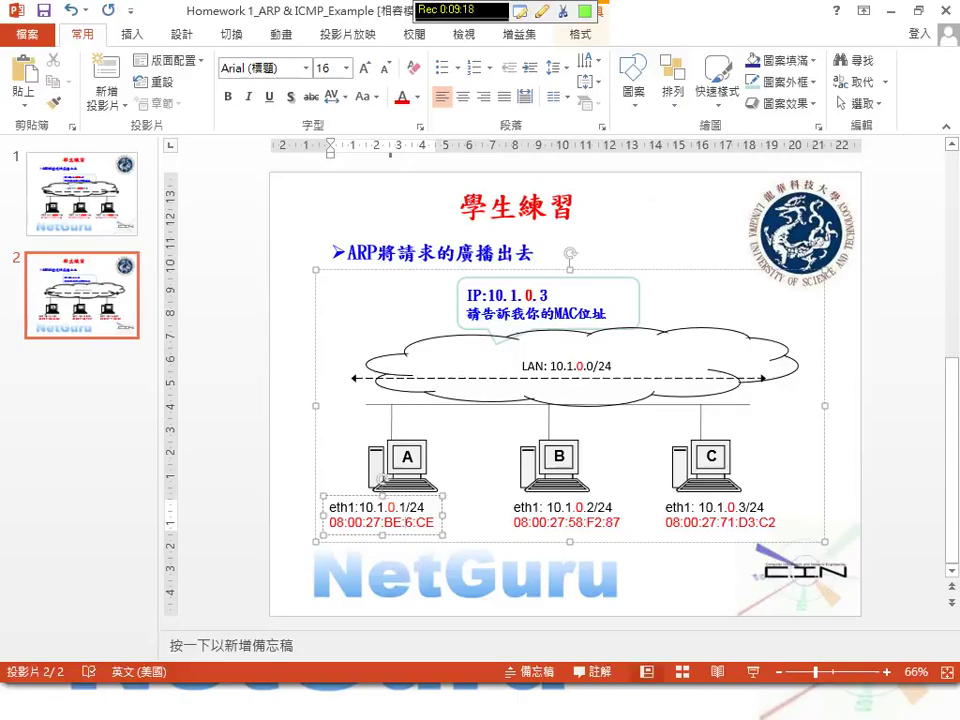
pyautogui.write('A4')
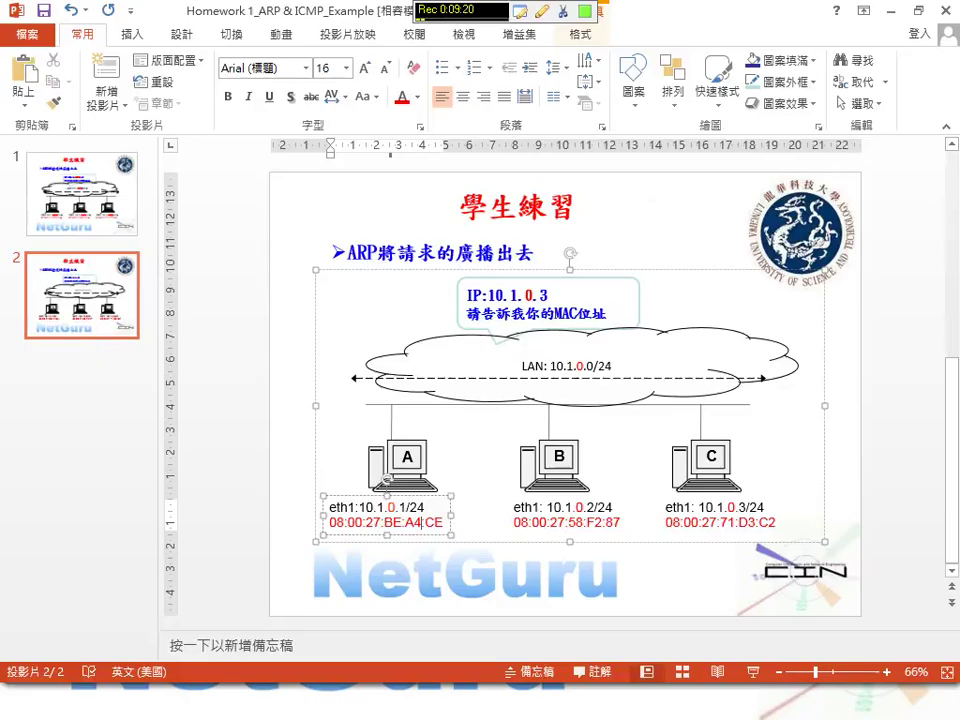
pyautogui.write(':')
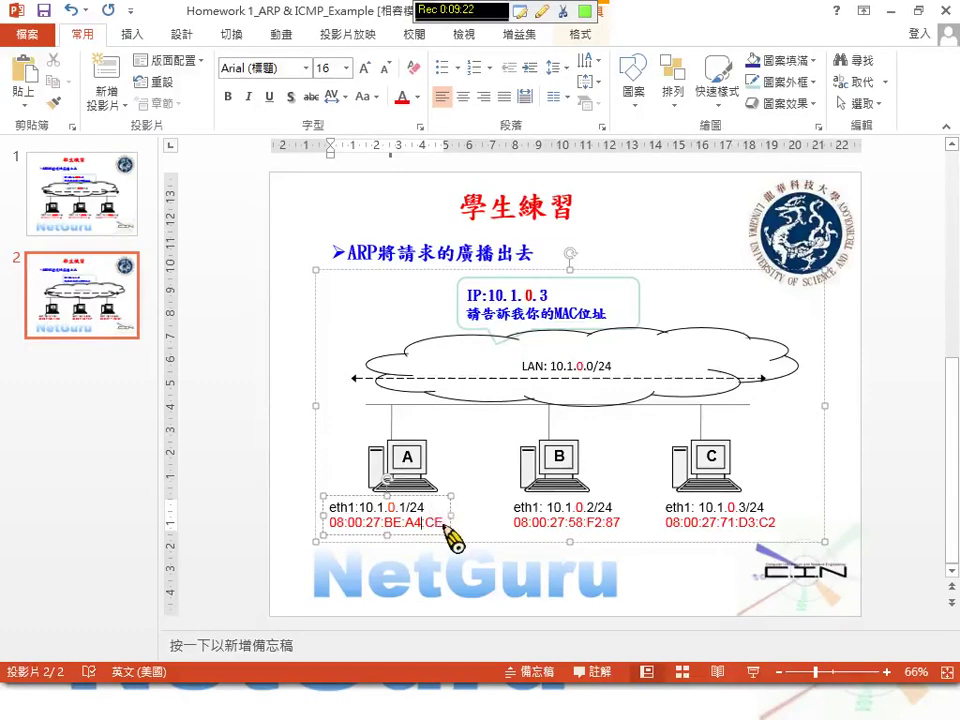
pyautogui.press('Delete')
pyautogui.press('Delete')
pyautogui.write('66')
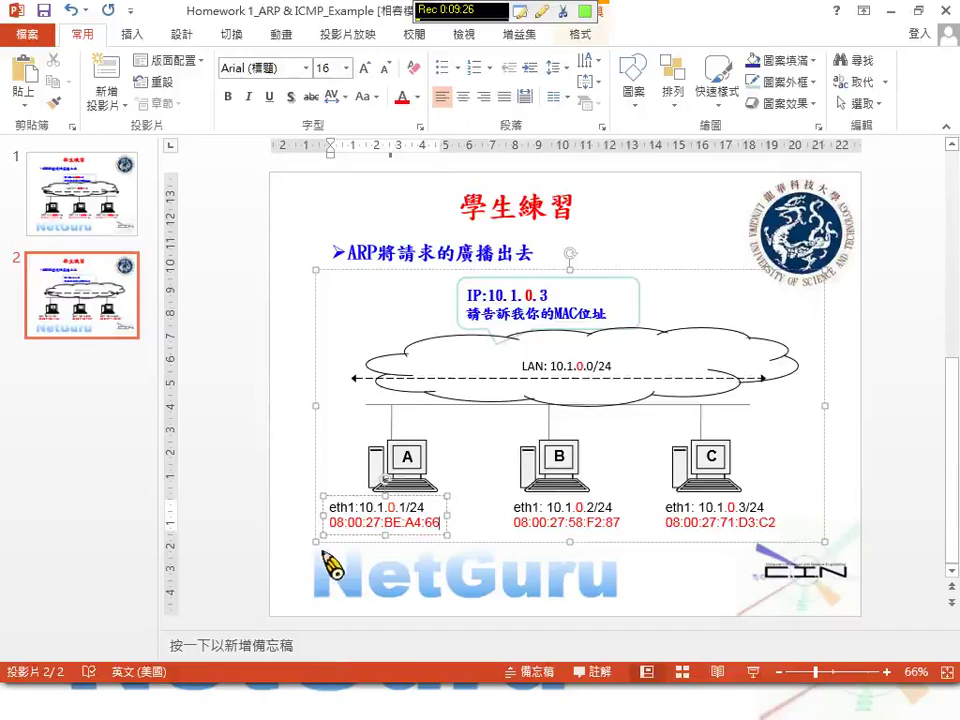
# Check computer A's MAC address on slide 2 against eth1's hardware address in HostA, and return to the slide
pyautogui.press('super')
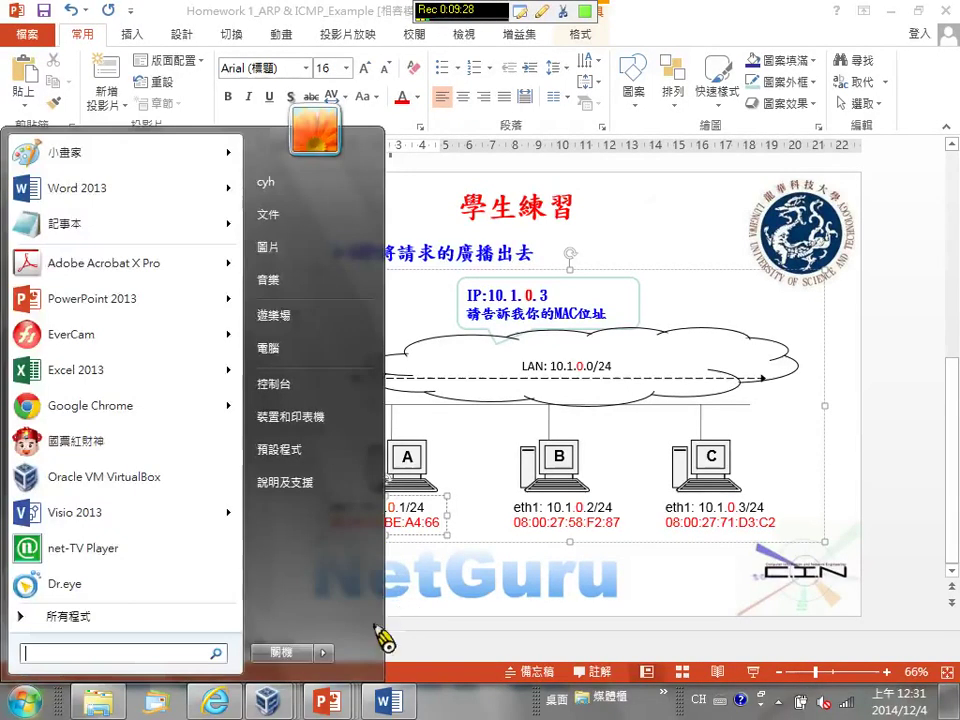
pyautogui.press('super')
pyautogui.moveTo(268, 700)
pyautogui.click(268, 632)
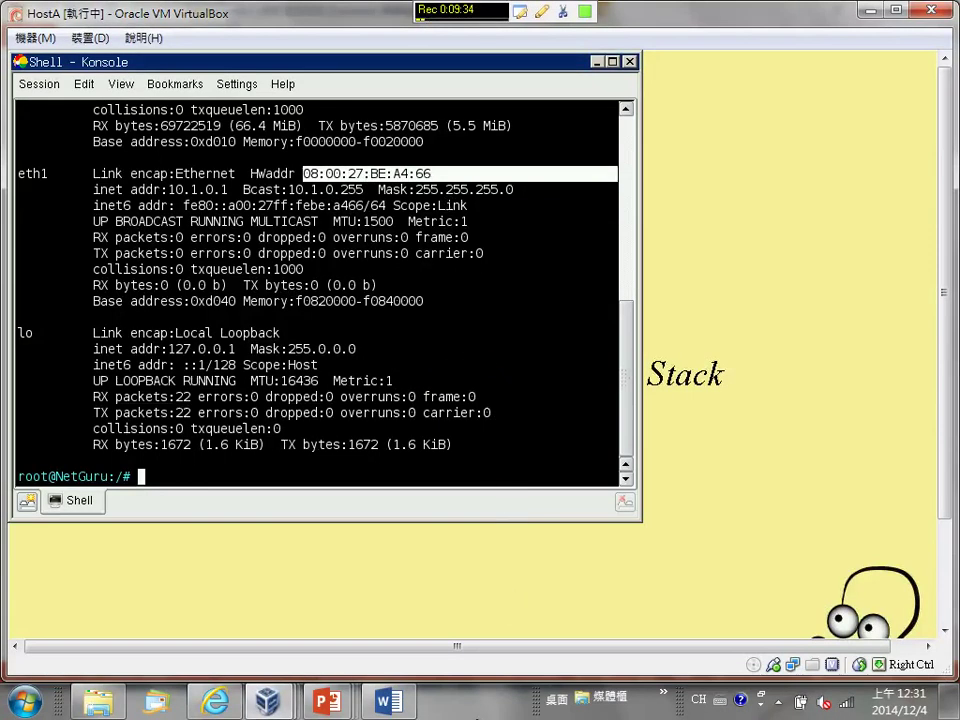
pyautogui.click(327, 703)
pyautogui.click(499, 595)
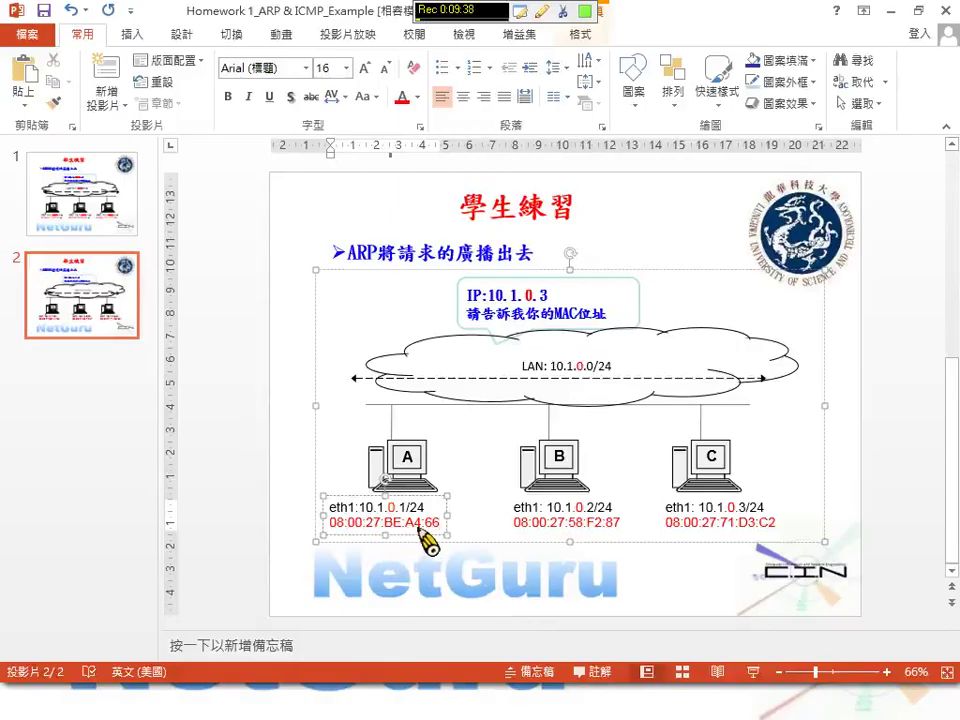
pyautogui.click(438, 522)
# Switch to HostB's shell in VirtualBox and run ifconfig to list its network interfaces
pyautogui.press('super')
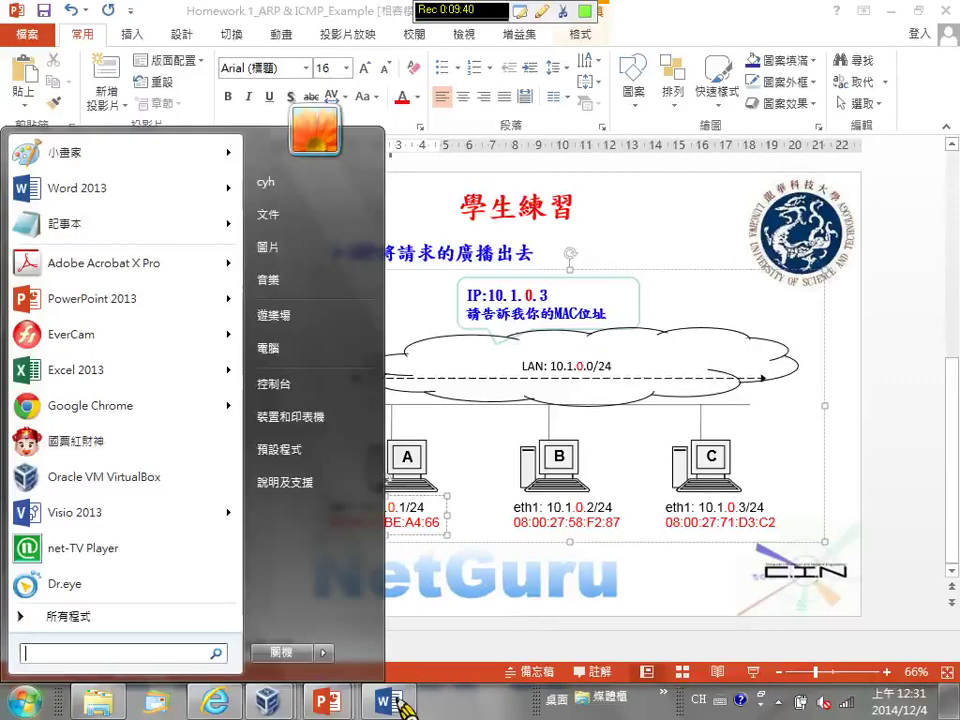
pyautogui.click(270, 703)
pyautogui.click(480, 560)
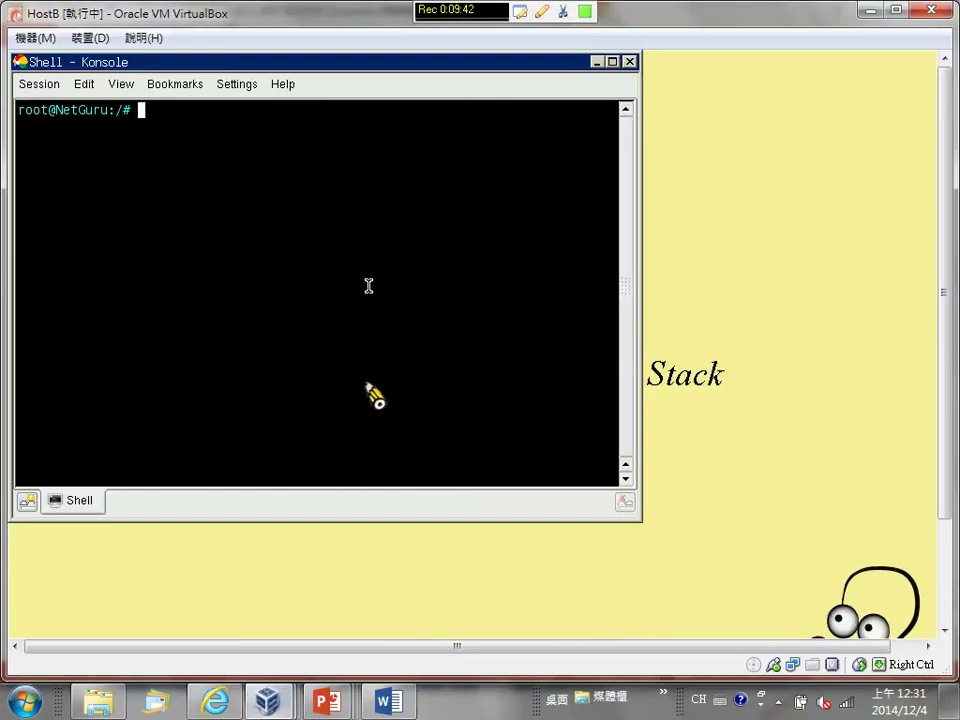
pyautogui.write('i')
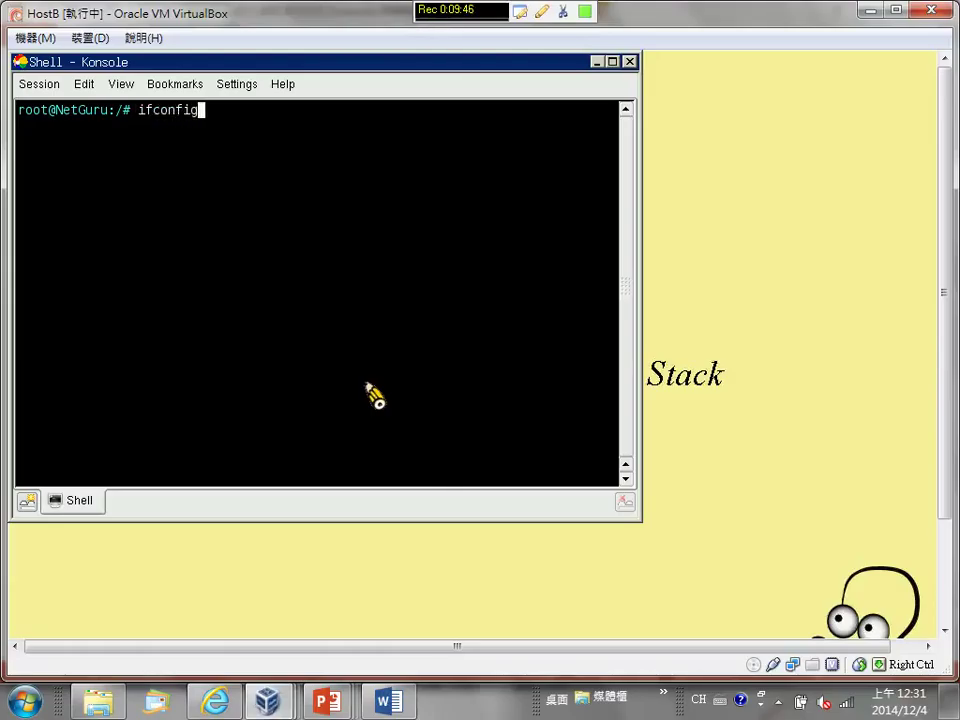
pyautogui.write('fconfig')
pyautogui.press('Return')
# Assign eth1 in HostB the address 10.1.0.2 with netmask 255.255.255.0 using ifconfig
pyautogui.press('Up')
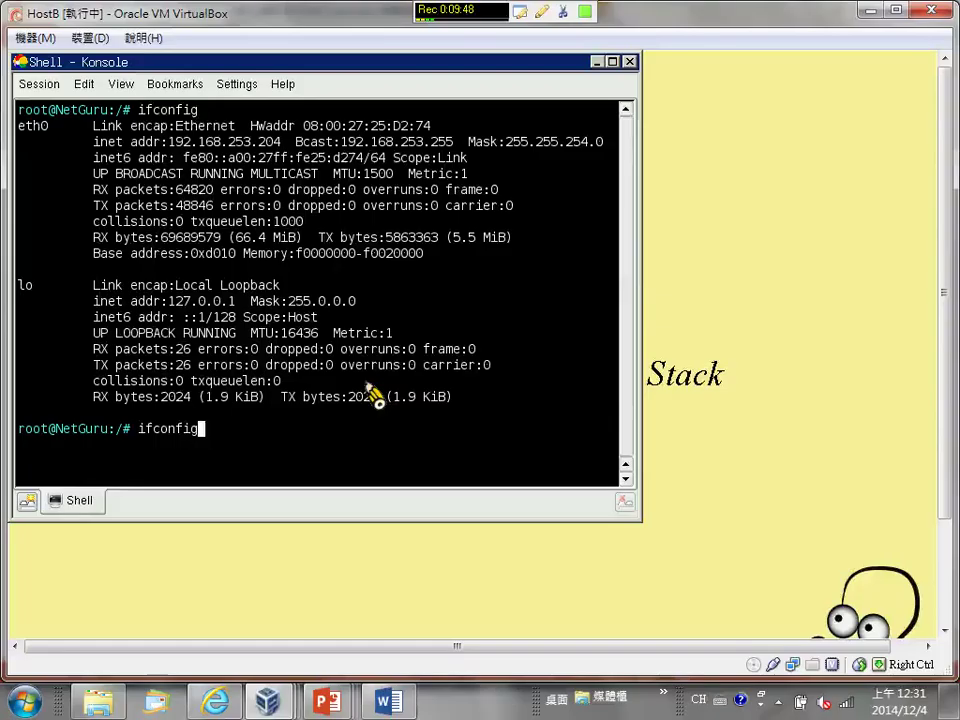
pyautogui.write('eth1')
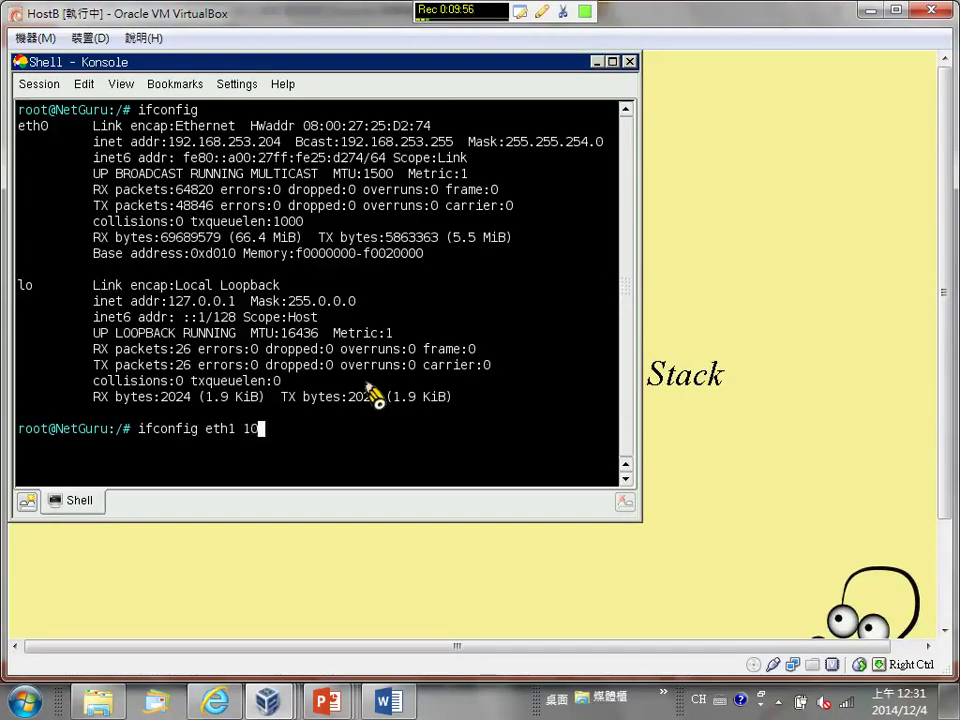
pyautogui.write('10.1.0.2 netmask')
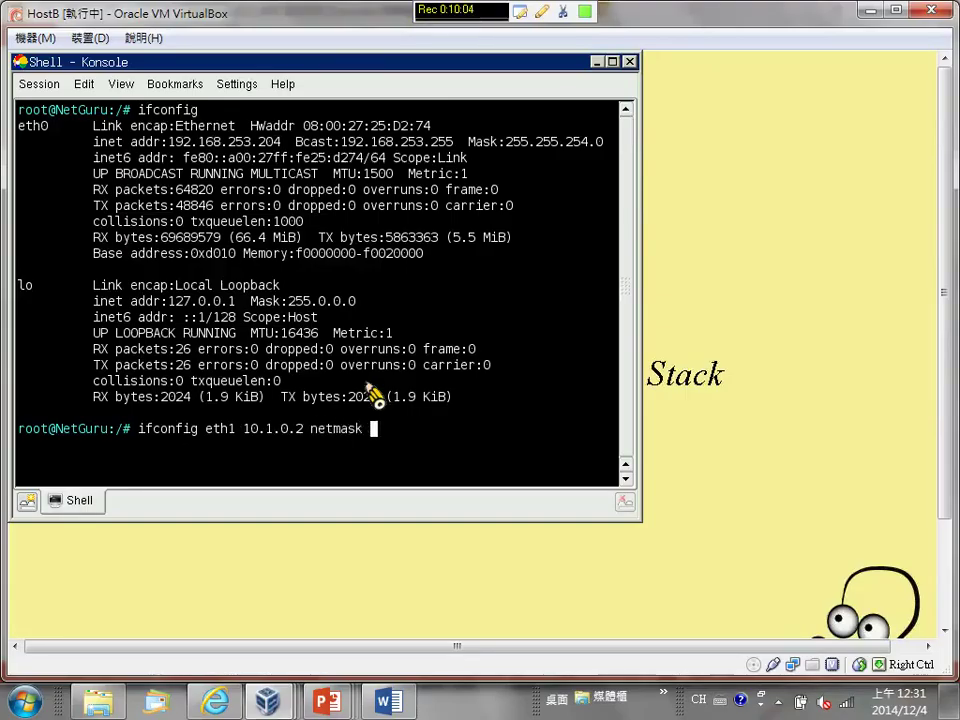
pyautogui.write(' 255.255.255')
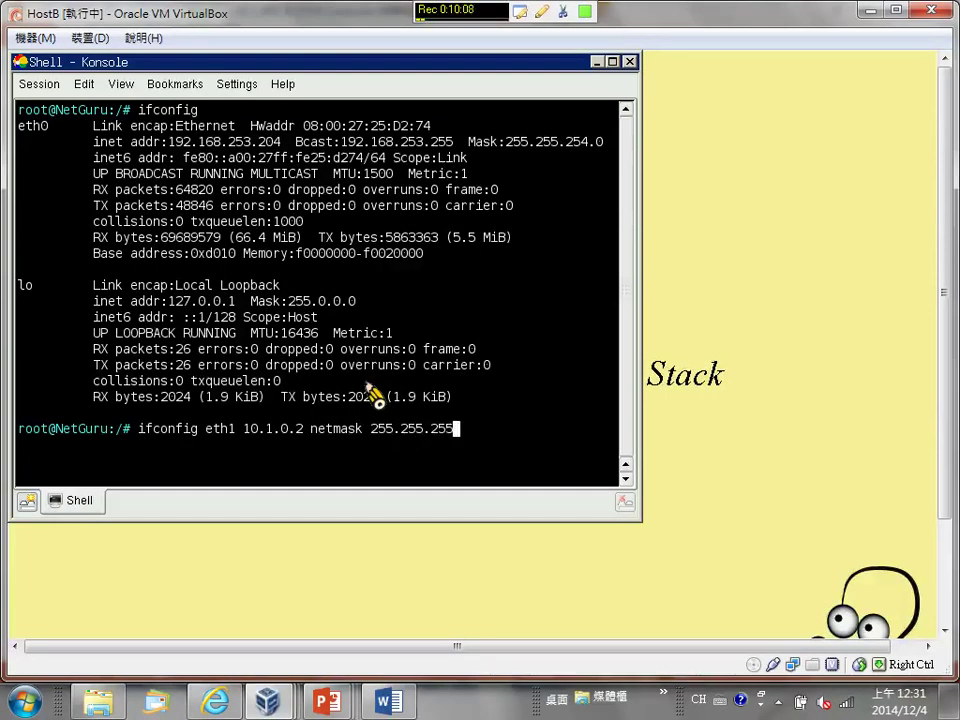
pyautogui.write('.0')
pyautogui.press('Return')
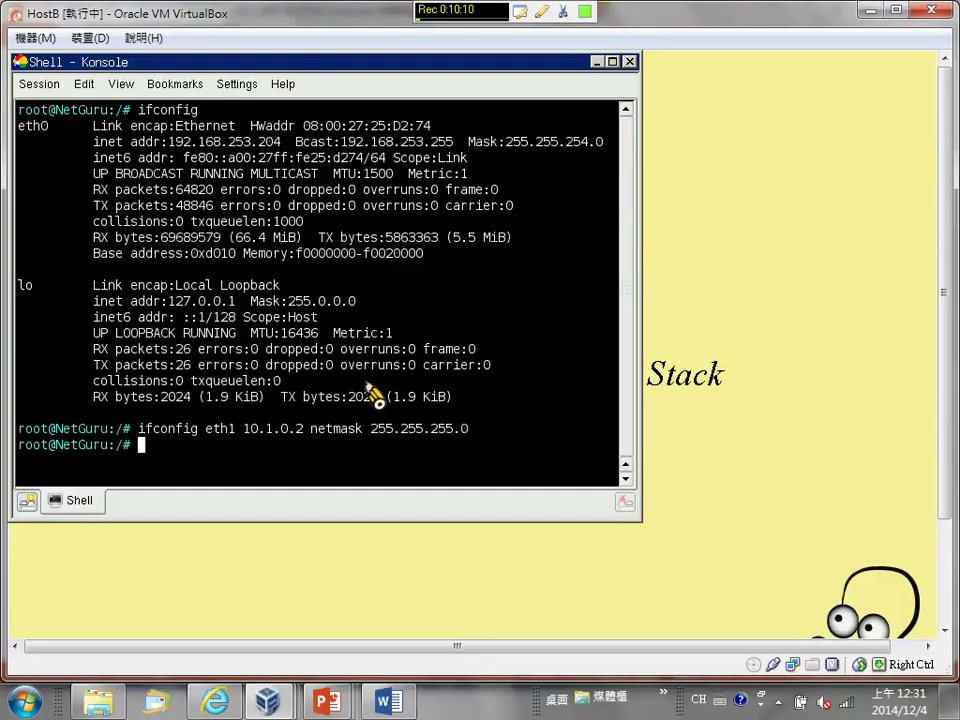
# Run ifconfig without arguments in HostB to list the interfaces and read eth1's hardware address
pyautogui.press('Up')
pyautogui.press('BackSpace')
pyautogui.press('BackSpace')
pyautogui.press('BackSpace')
pyautogui.press('BackSpace')
pyautogui.press('BackSpace')
pyautogui.press('BackSpace')
pyautogui.press('BackSpace')
pyautogui.press('BackSpace')
pyautogui.press('BackSpace')
pyautogui.press('BackSpace')
pyautogui.press('BackSpace')
pyautogui.press('BackSpace')
pyautogui.press('BackSpace')
pyautogui.press('BackSpace')
pyautogui.press('BackSpace')
pyautogui.press('BackSpace')
pyautogui.press('BackSpace')
pyautogui.press('BackSpace')
pyautogui.press('BackSpace')
pyautogui.press('BackSpace')
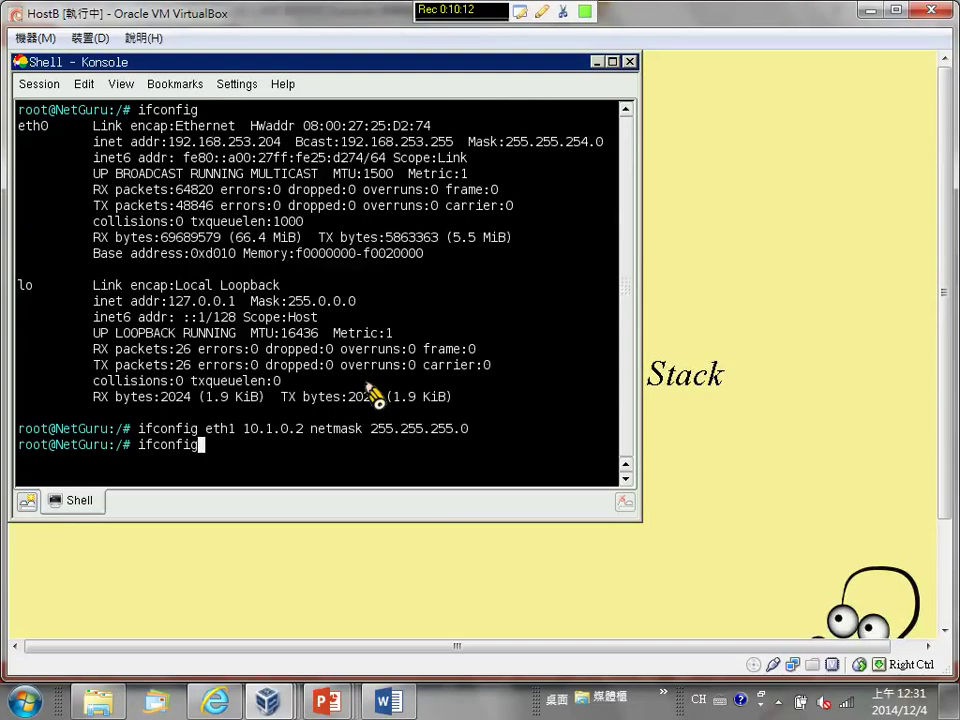
pyautogui.press('Return')
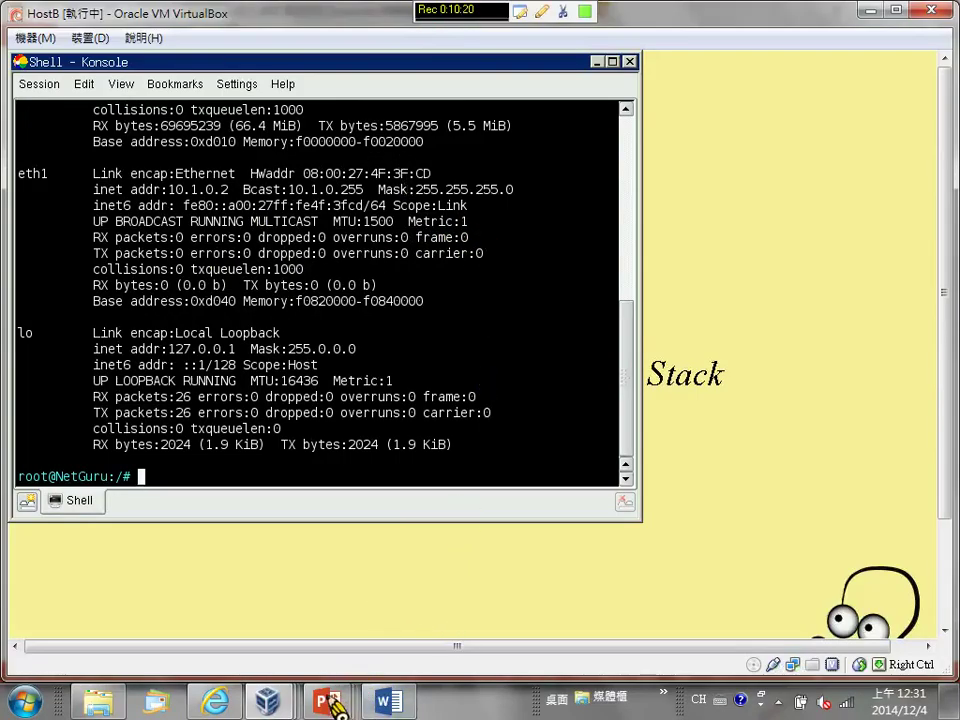
# Switch to the PowerPoint homework file and change the MAC address under computer B on slide 2 to 08:00:27:4F:3F:DD
pyautogui.moveTo(327, 700)
pyautogui.click(478, 636)
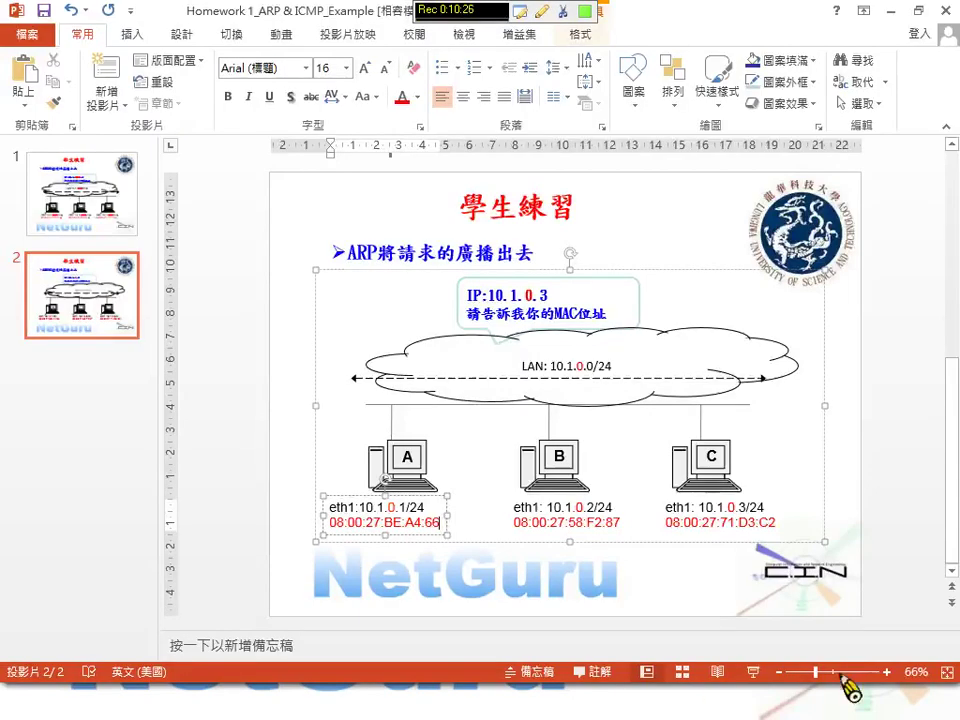
pyautogui.click(578, 532)
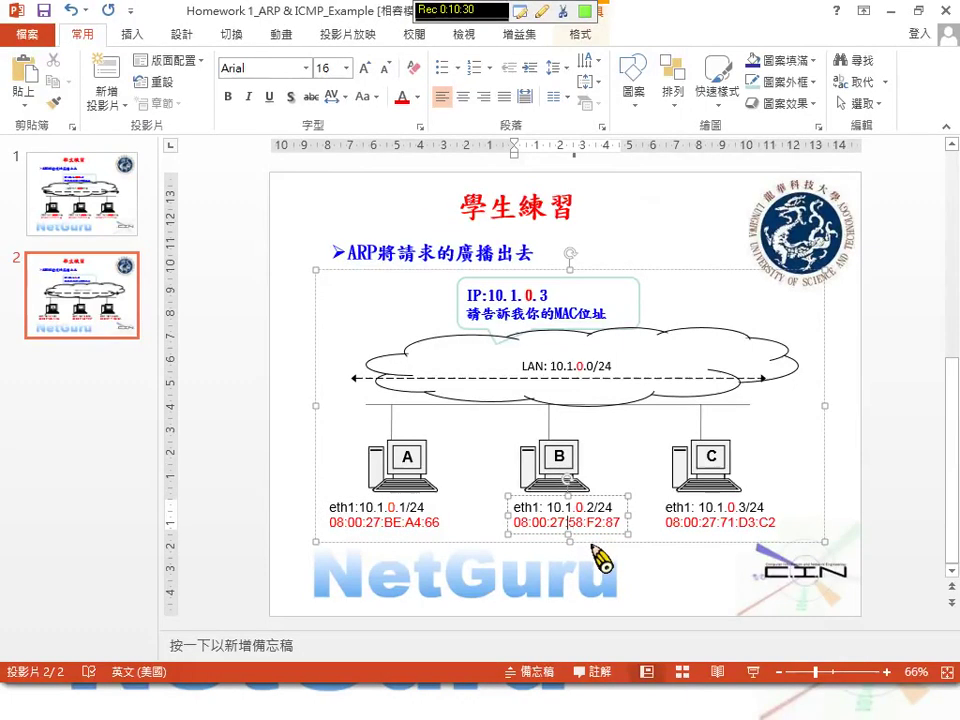
pyautogui.press('BackSpace')
pyautogui.press('BackSpace')
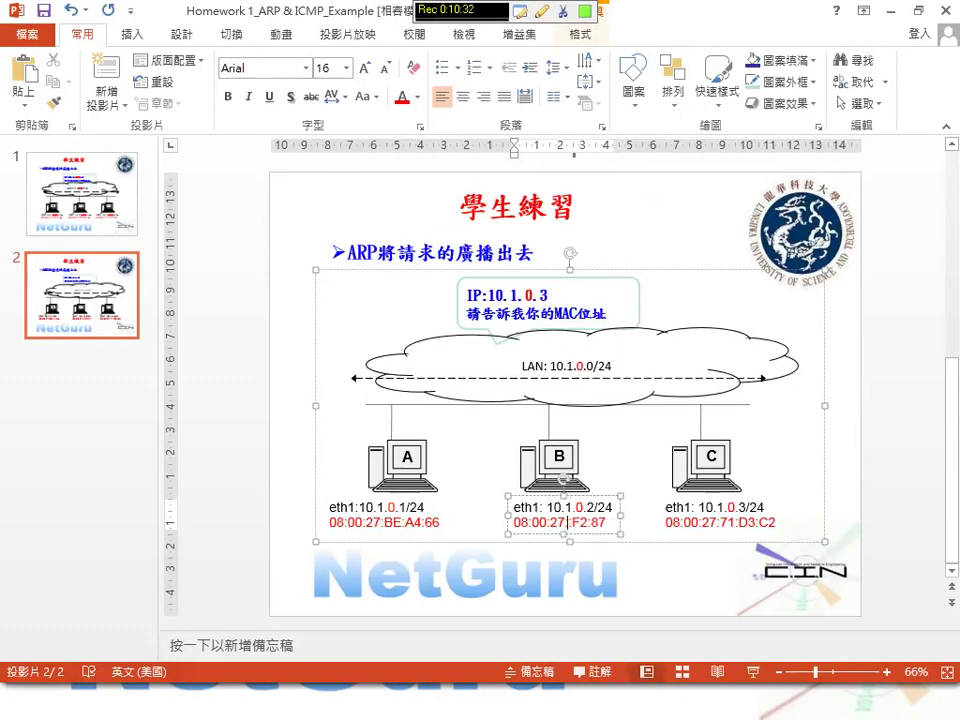
pyautogui.write('4F')
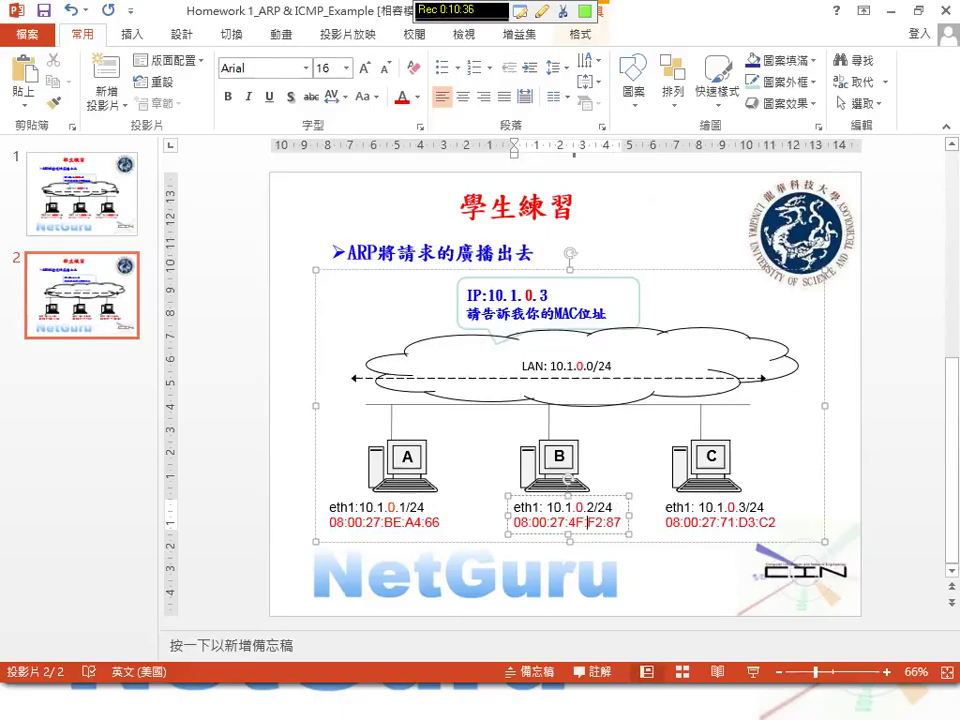
pyautogui.write(':3')
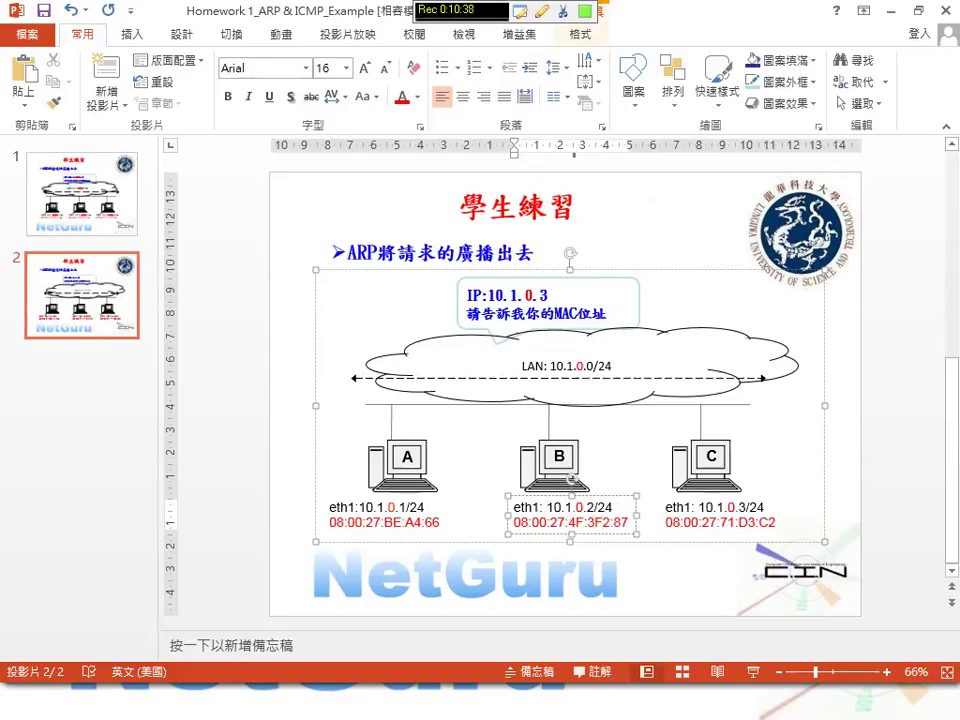
pyautogui.press('Delete')
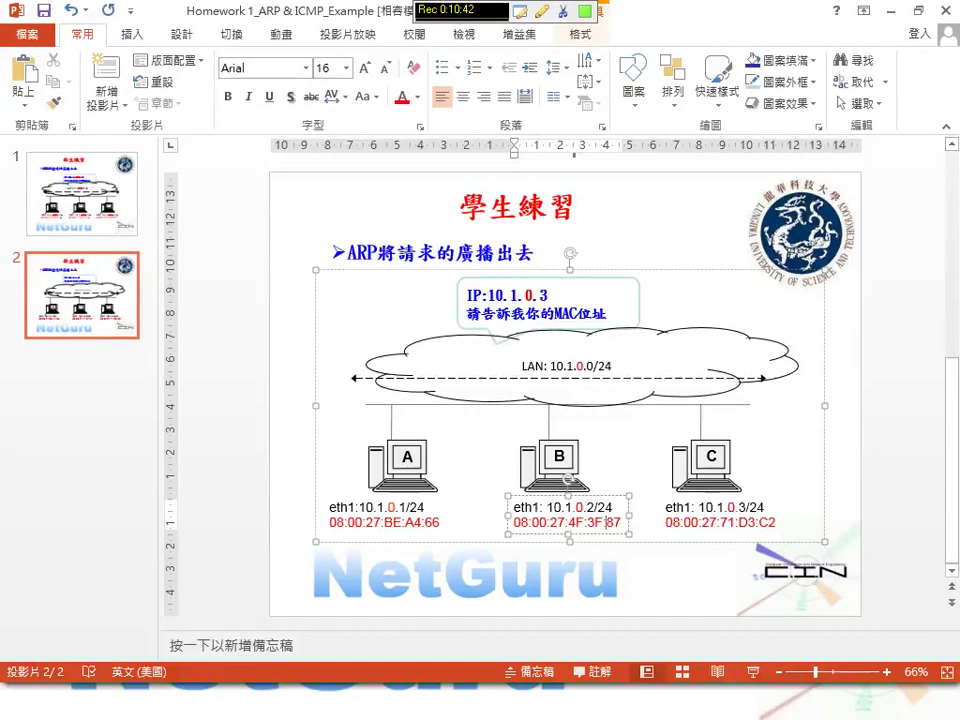
pyautogui.press('Delete')
pyautogui.press('Delete')
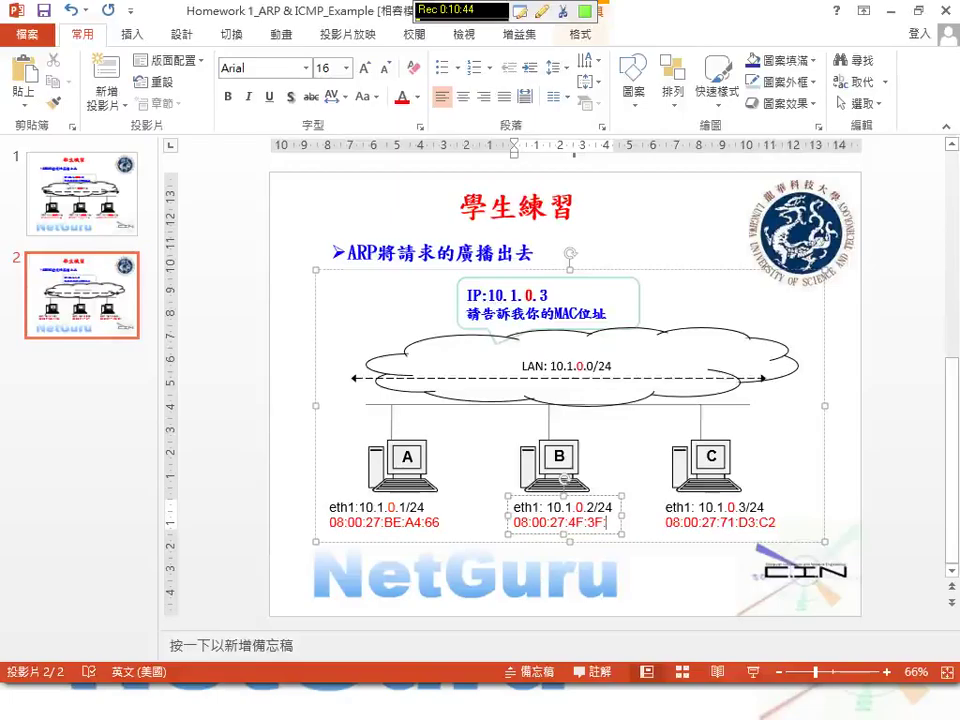
pyautogui.write('DD')
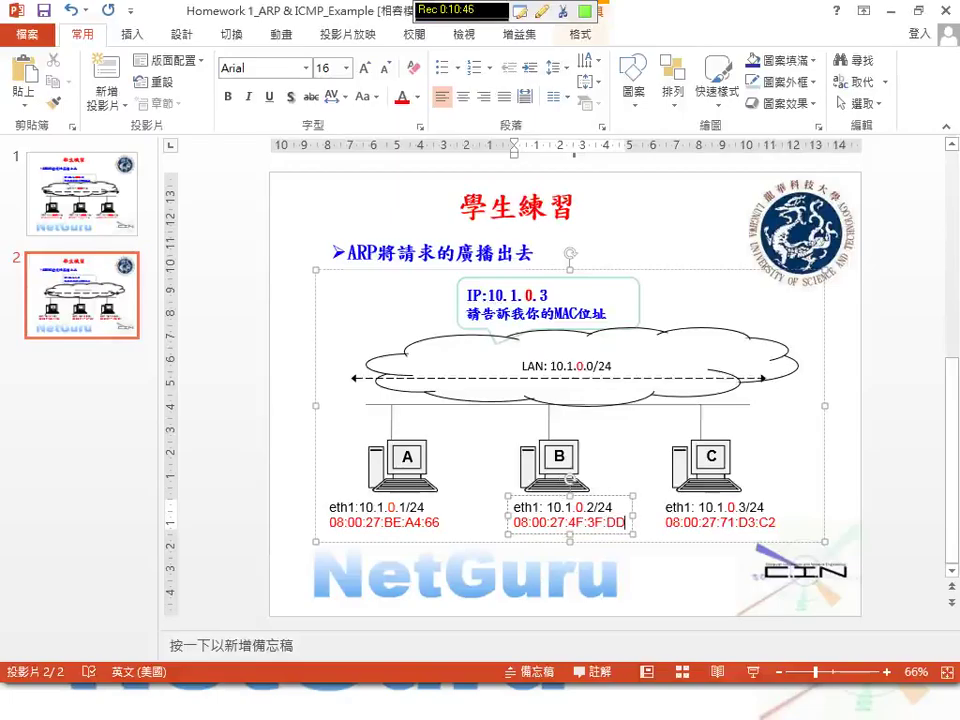
# Check computer B's MAC address on slide 2 against eth1's hardware address in HostB, and return to the slide
pyautogui.press('super')
pyautogui.press('Escape')
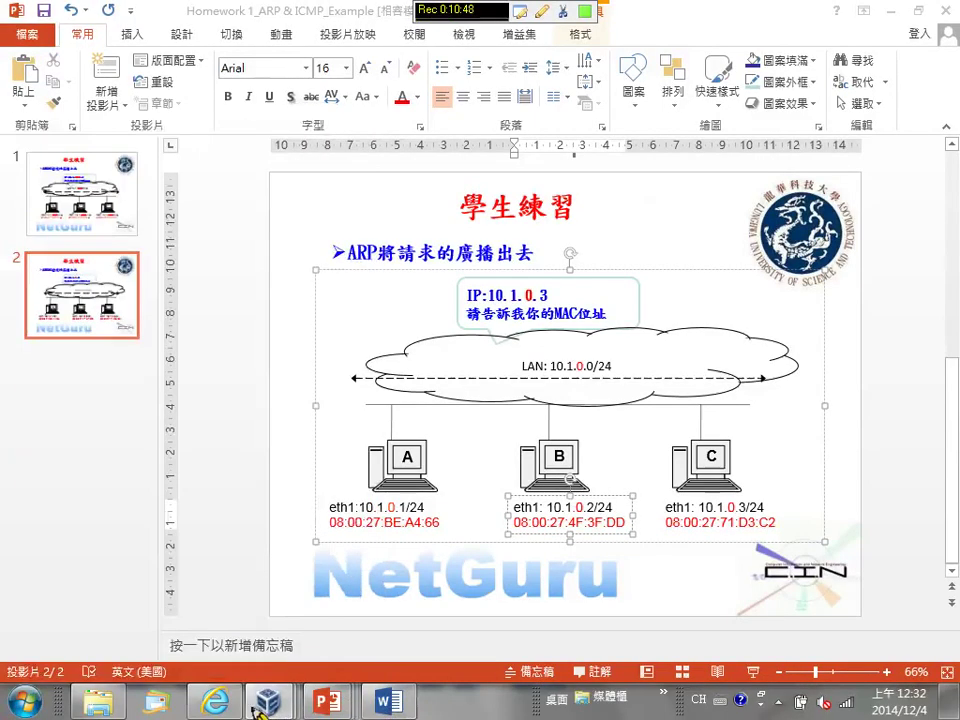
pyautogui.moveTo(270, 701)
pyautogui.click(512, 614)
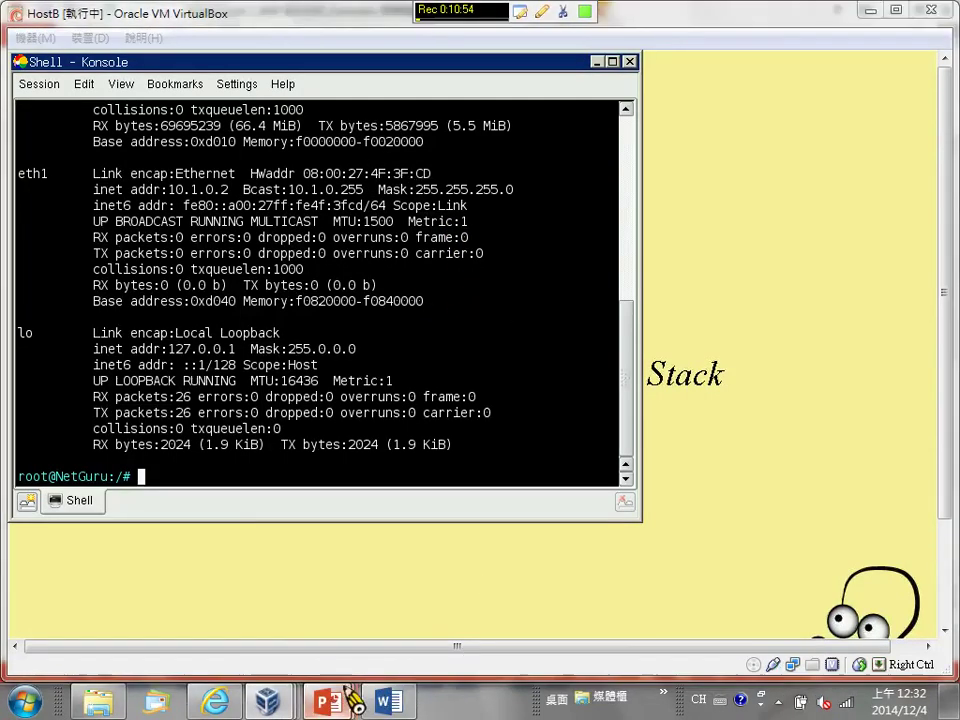
pyautogui.moveTo(327, 701)
pyautogui.click(527, 624)
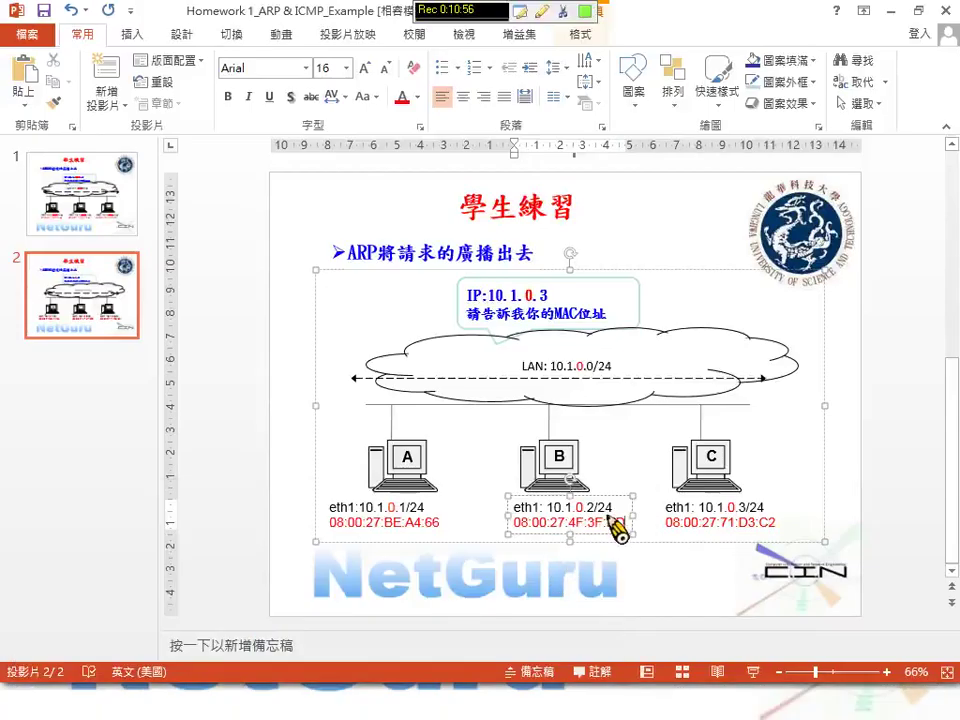
# Correct the last pair of computer B's MAC address on slide 2 to CD
pyautogui.click(612, 522)
pyautogui.press('Delete')
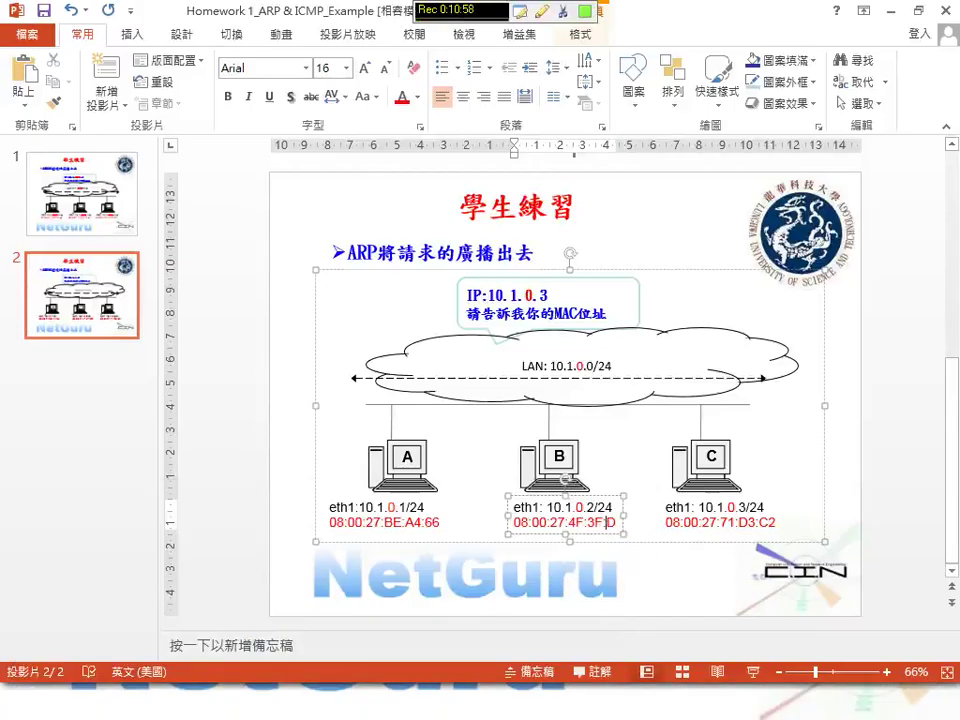
pyautogui.write('C')
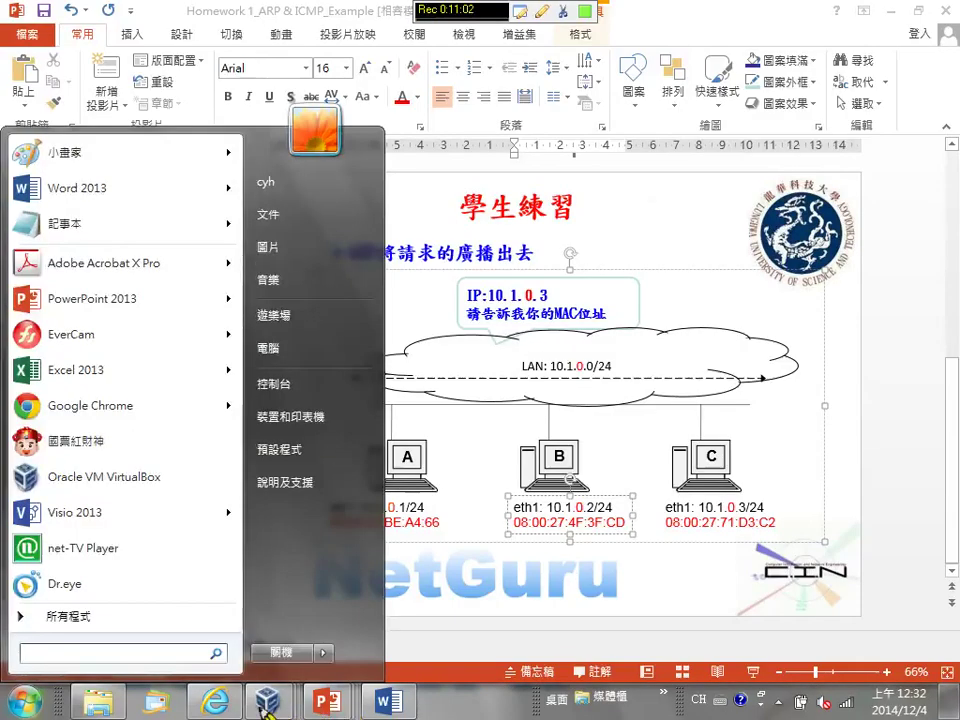
# Switch to HostC's shell in VirtualBox and run ifconfig to list its network interfaces
pyautogui.click(267, 702)
pyautogui.click(722, 679)
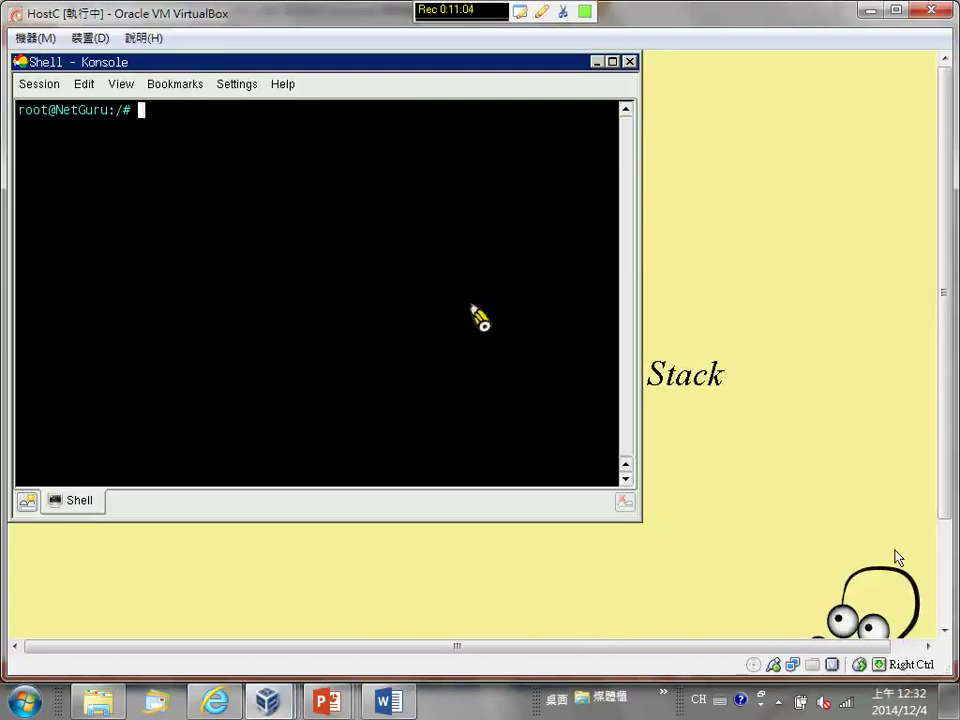
pyautogui.write('ifc')
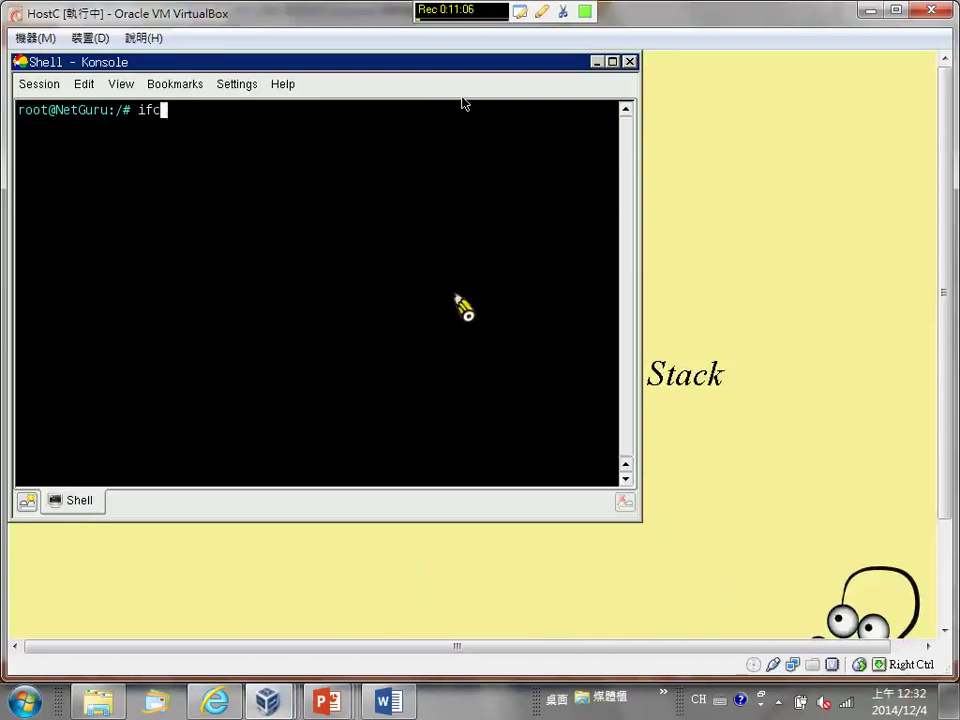
pyautogui.write('o')
pyautogui.write('nfig')
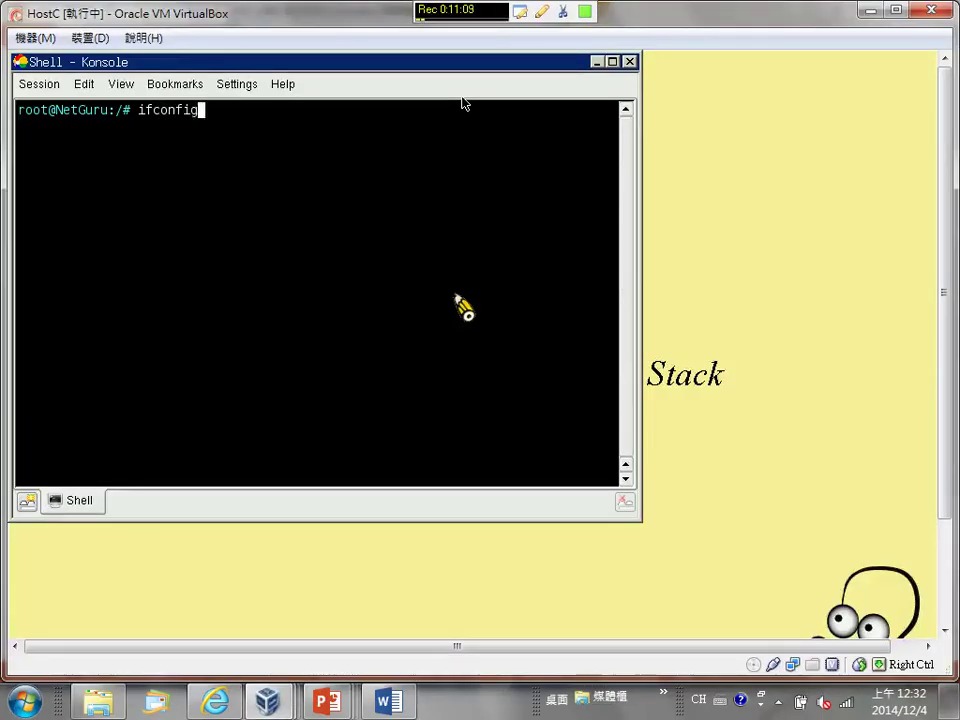
pyautogui.press('Return')
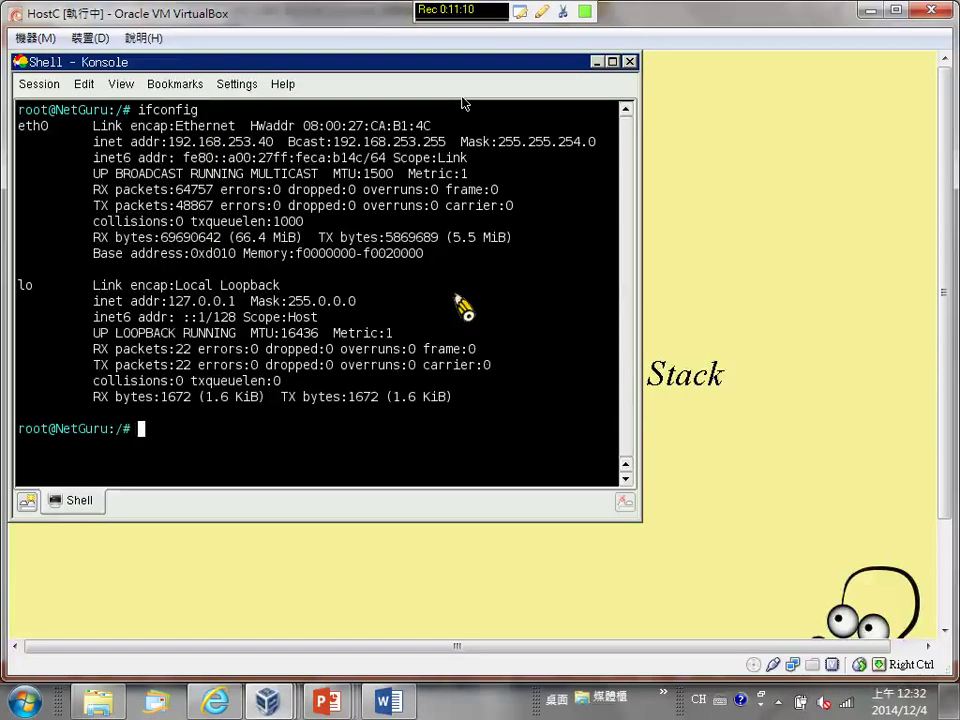
# Assign eth1 in HostC the address 10.1.0.3 with netmask 255.255.255.0 using ifconfig
pyautogui.press('Up')
pyautogui.write('e')
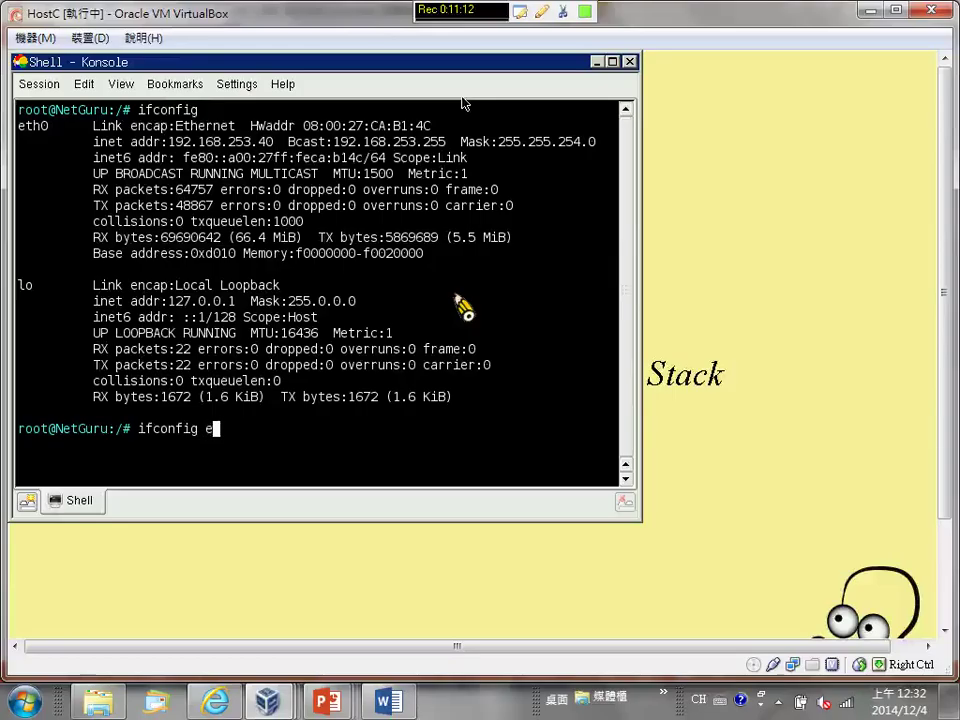
pyautogui.write('th1 ')
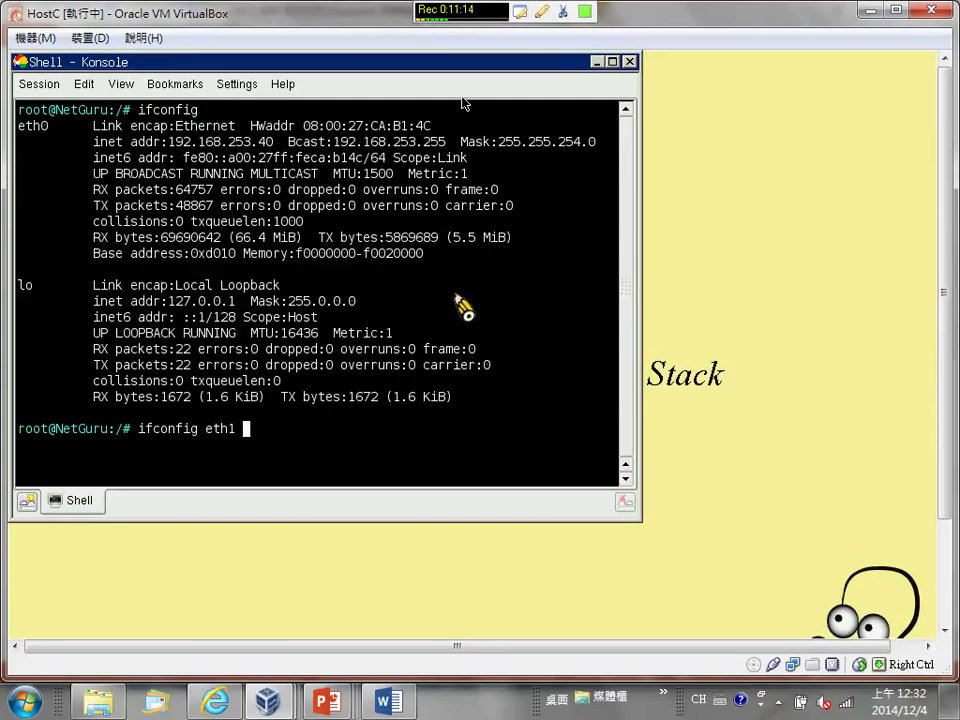
pyautogui.write('10.1.0.3 ')
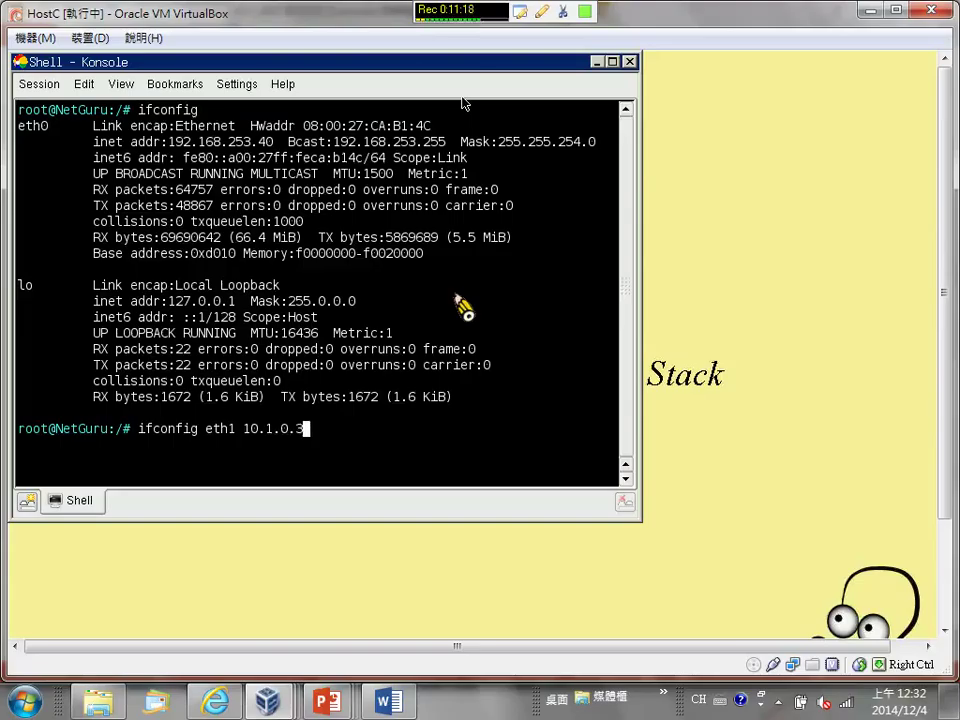
pyautogui.write('netmask ')
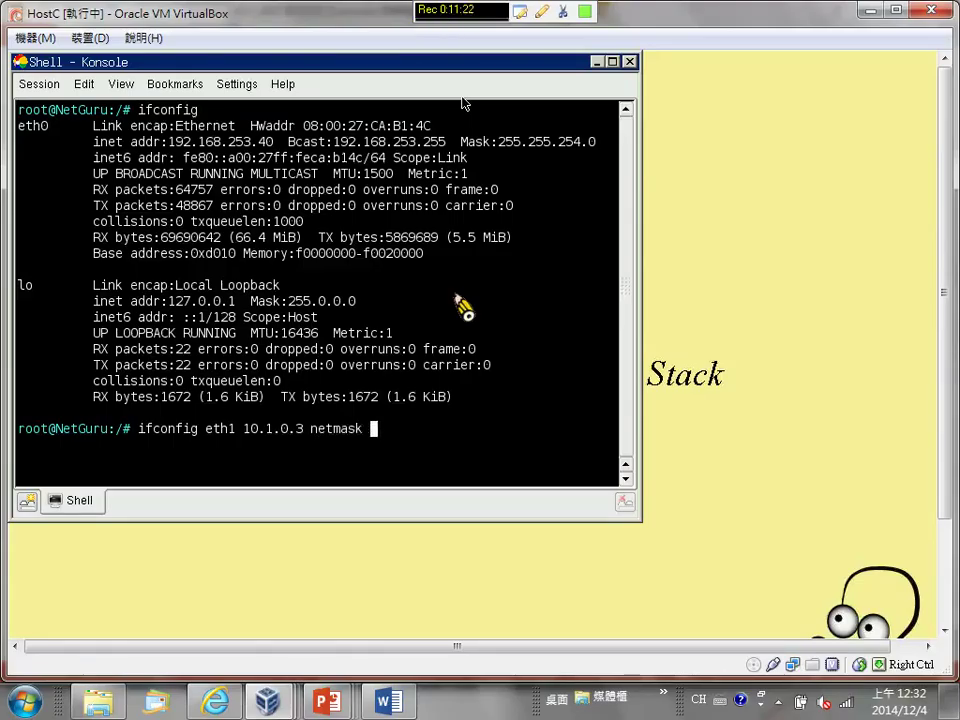
pyautogui.write('255.25')
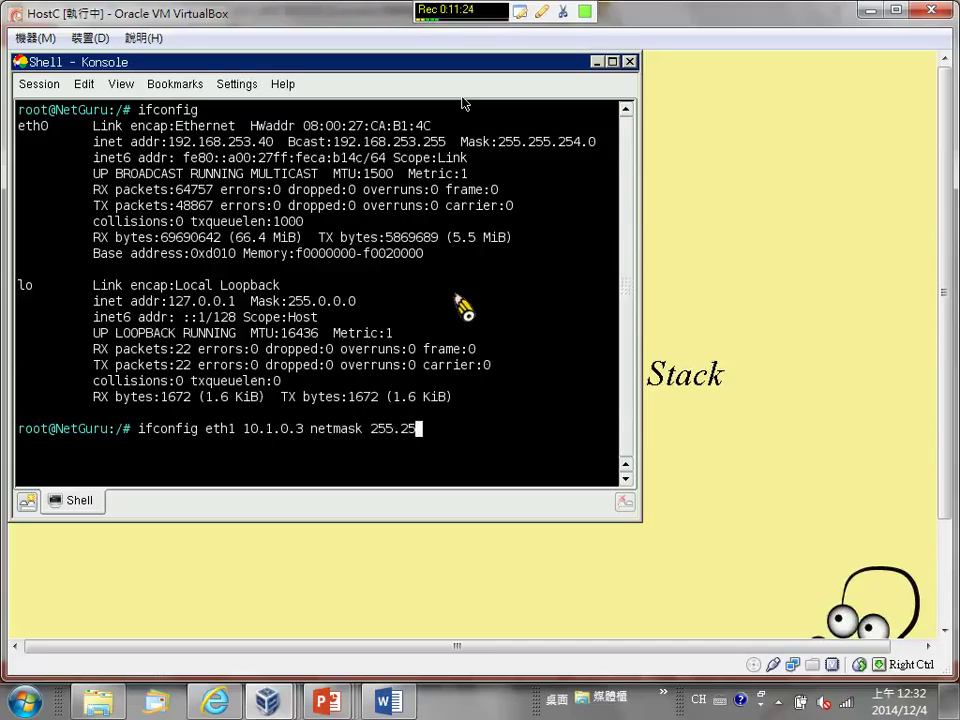
pyautogui.write('5.255.0')
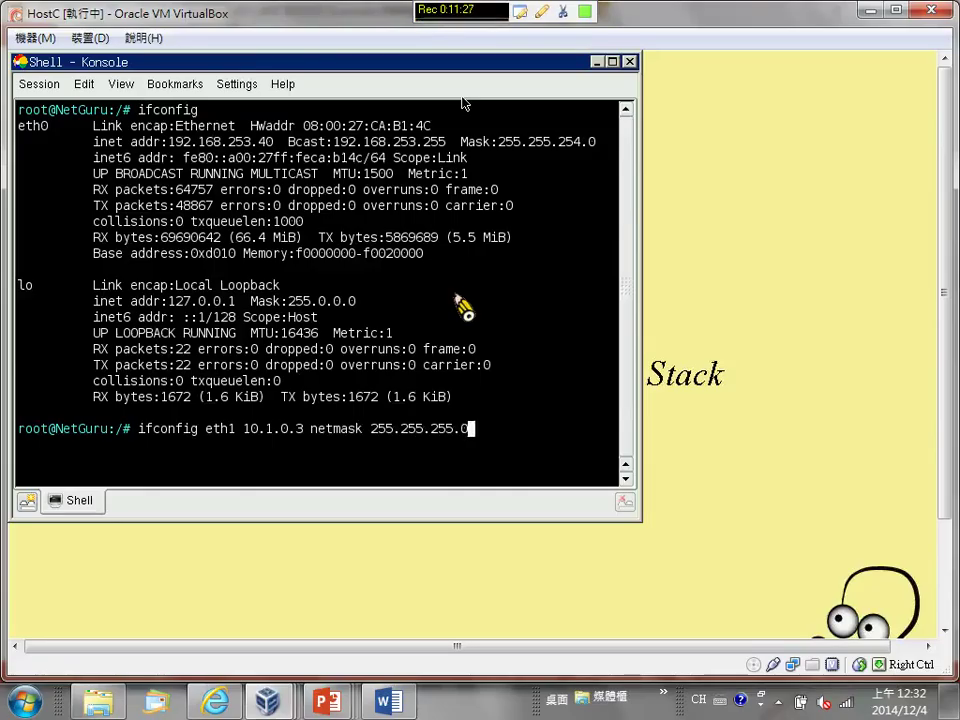
pyautogui.press('Return')
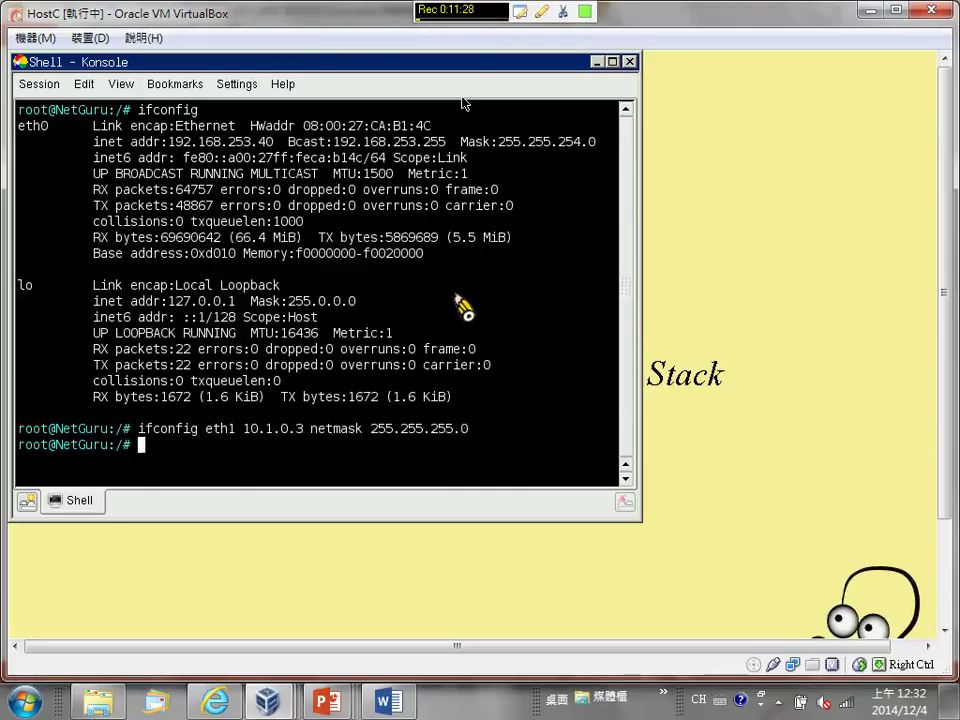
# Run ifconfig in HostC to read eth1's hardware address, and return to slide 2 in PowerPoint
pyautogui.write('ifconfig')
pyautogui.press('Return')
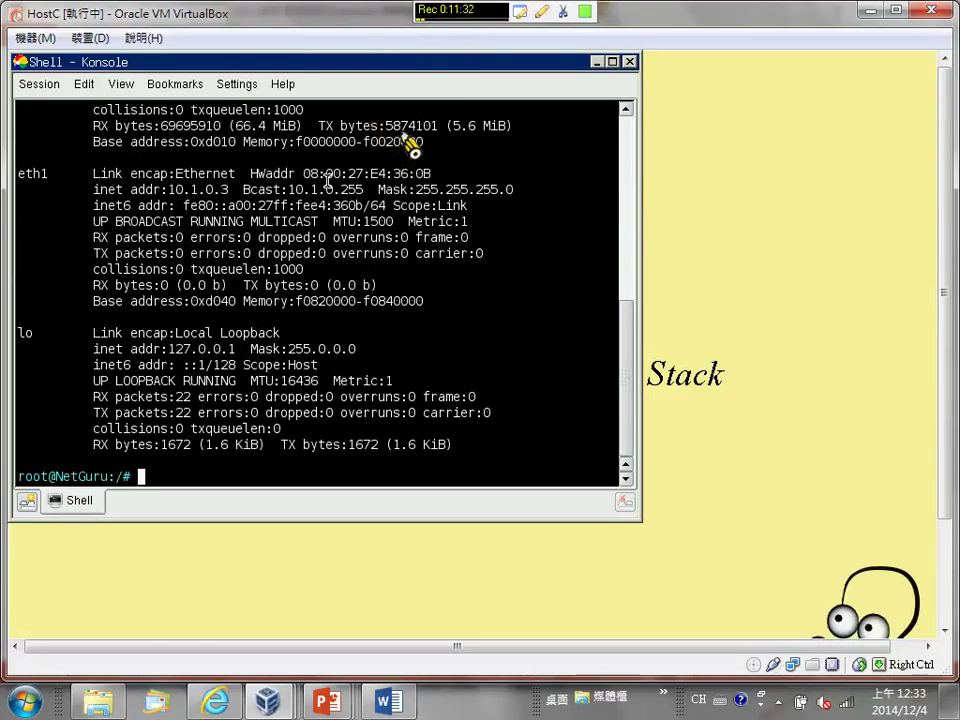
pyautogui.moveTo(378, 173); pyautogui.dragTo(450, 173)
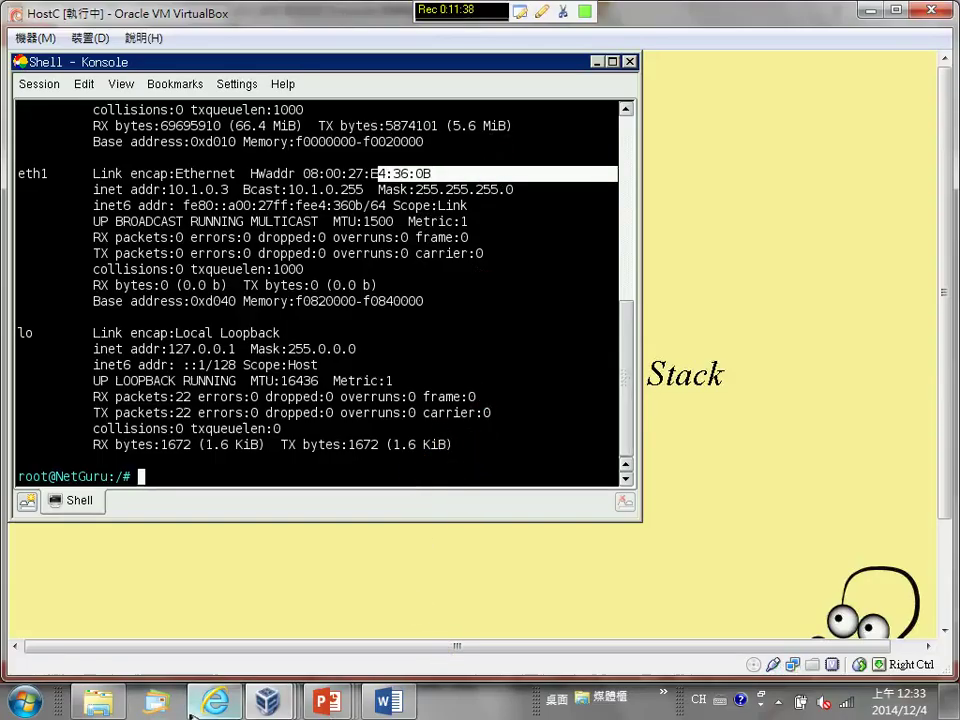
pyautogui.click(330, 703)
pyautogui.click(493, 652)
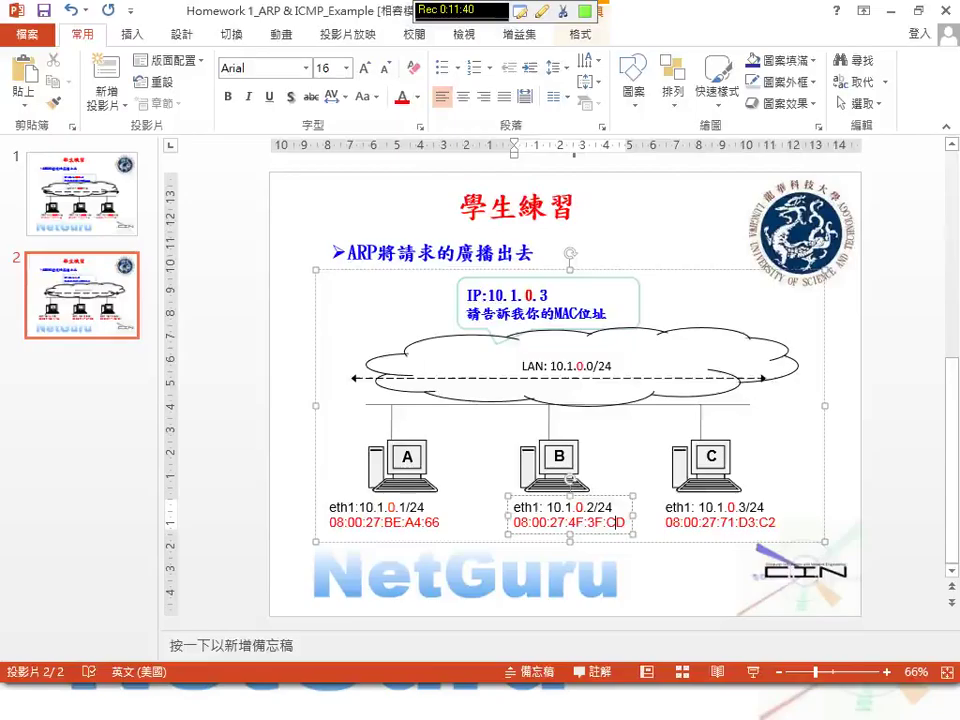
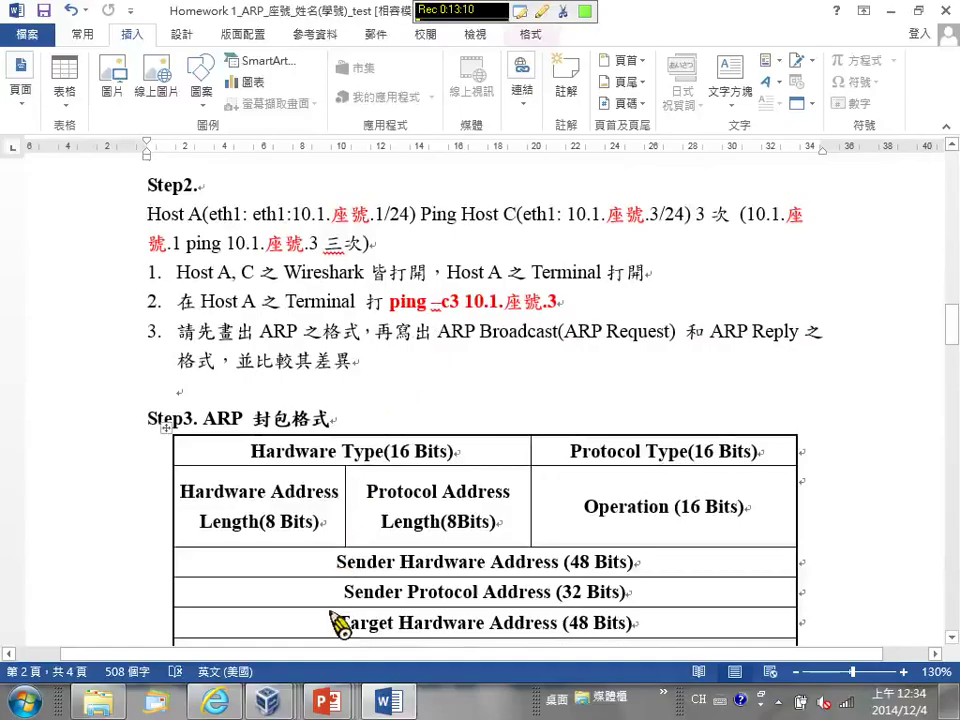
# Switch to VirtualBox and launch Wireshark on each of the virtual machines HostA, HostB and HostC
pyautogui.moveTo(270, 703)
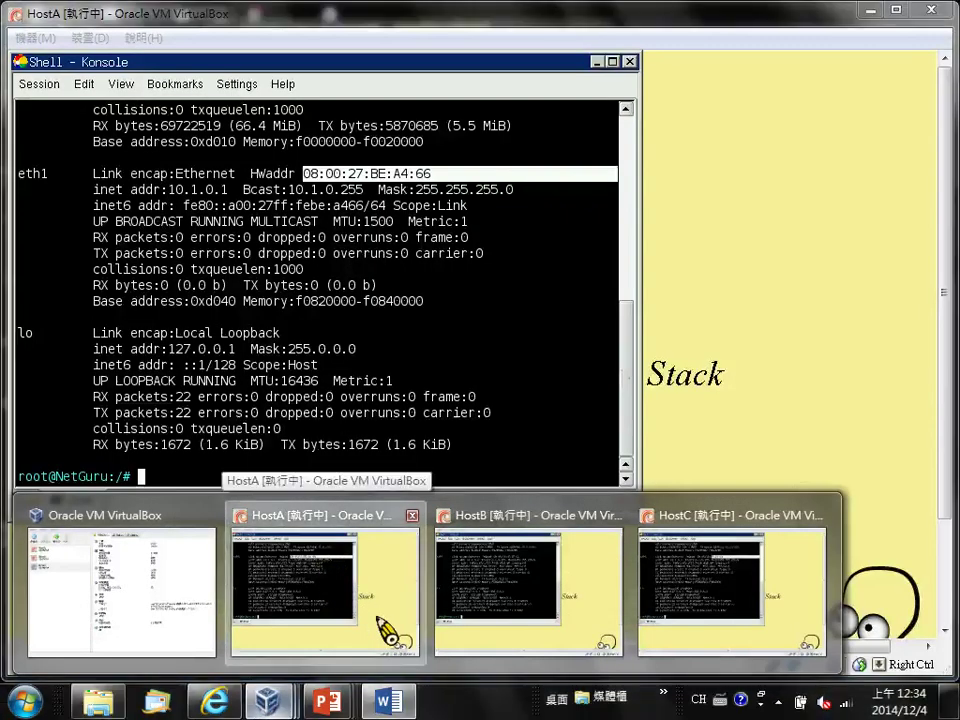
pyautogui.click(383, 628)
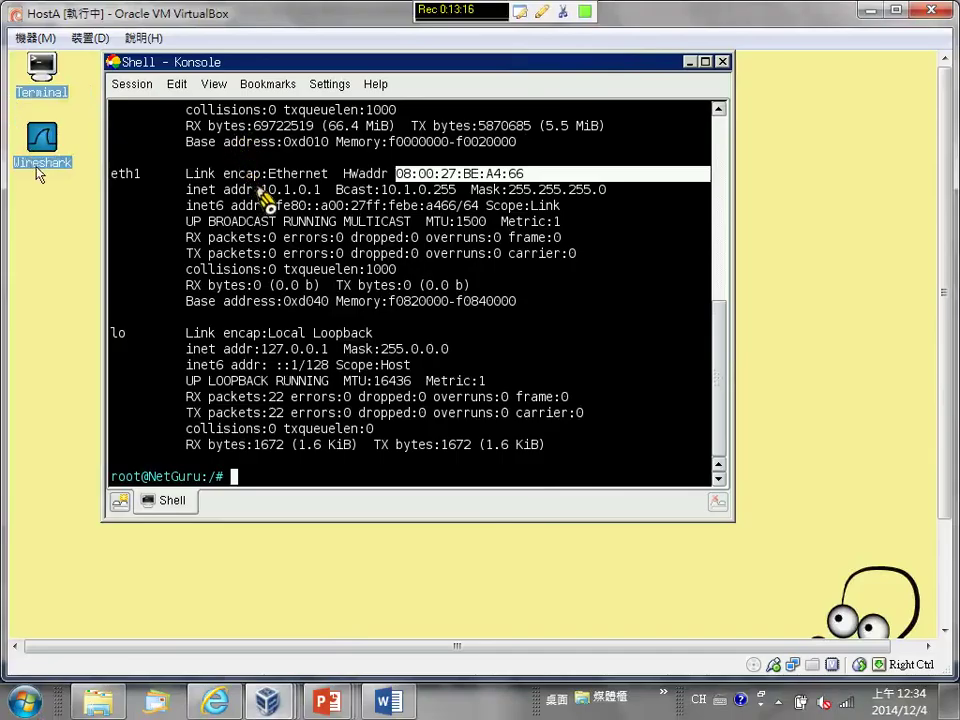
pyautogui.click(40, 150)
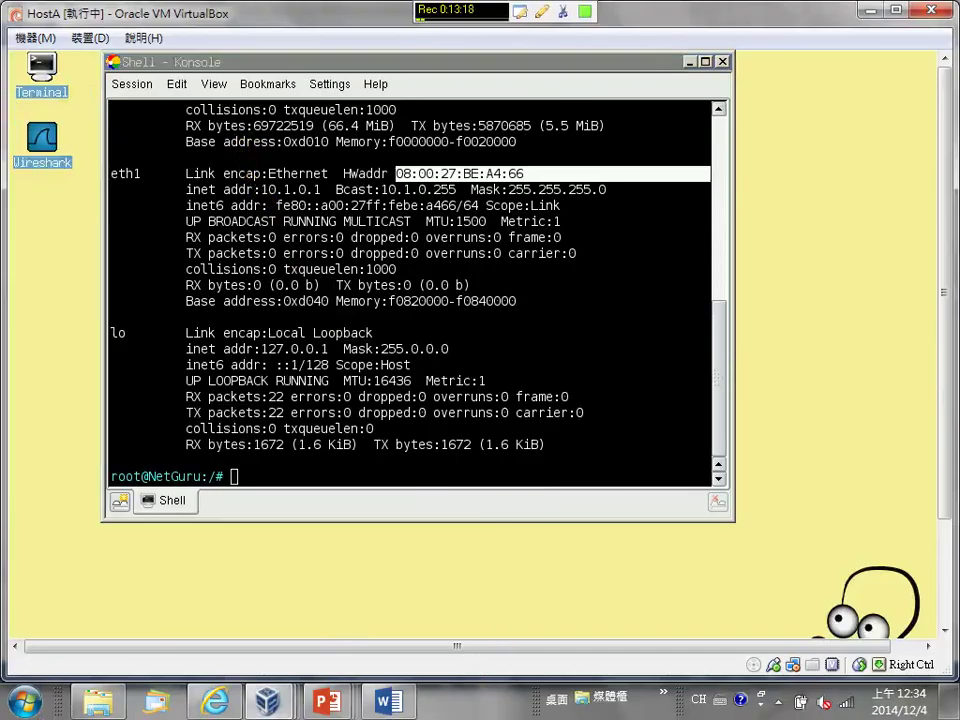
pyautogui.moveTo(267, 700)
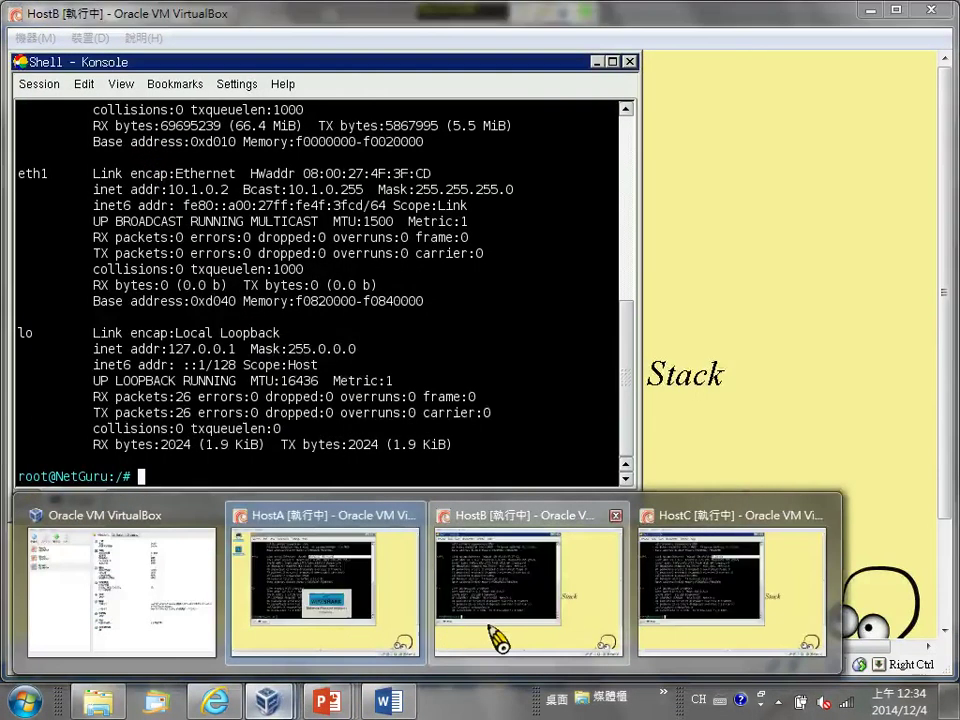
pyautogui.click(497, 637)
pyautogui.rightClick(806, 527)
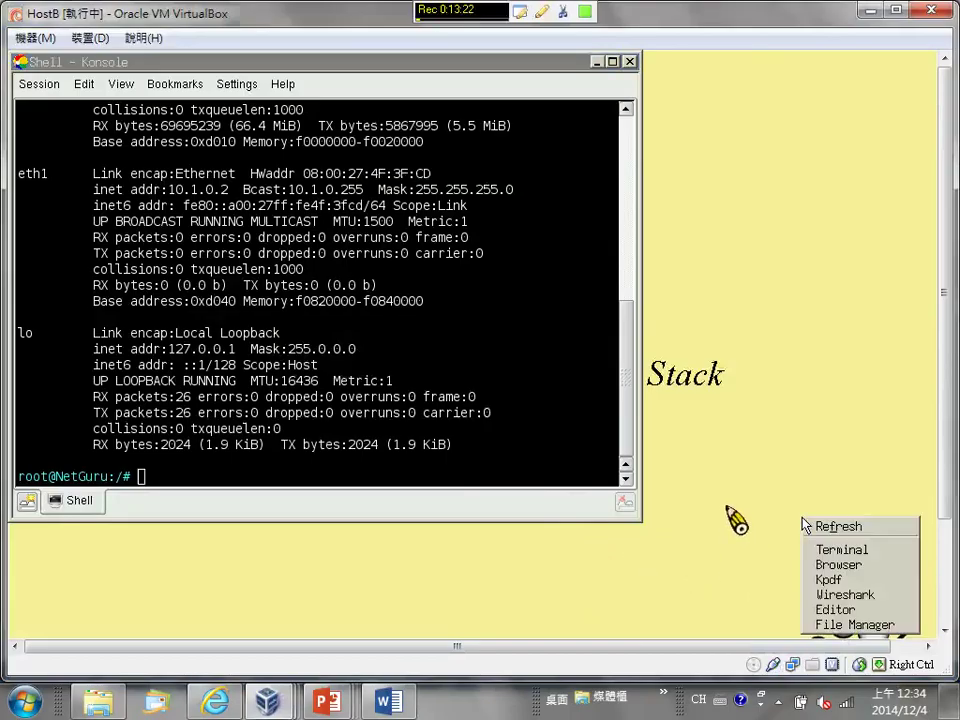
pyautogui.click(856, 593)
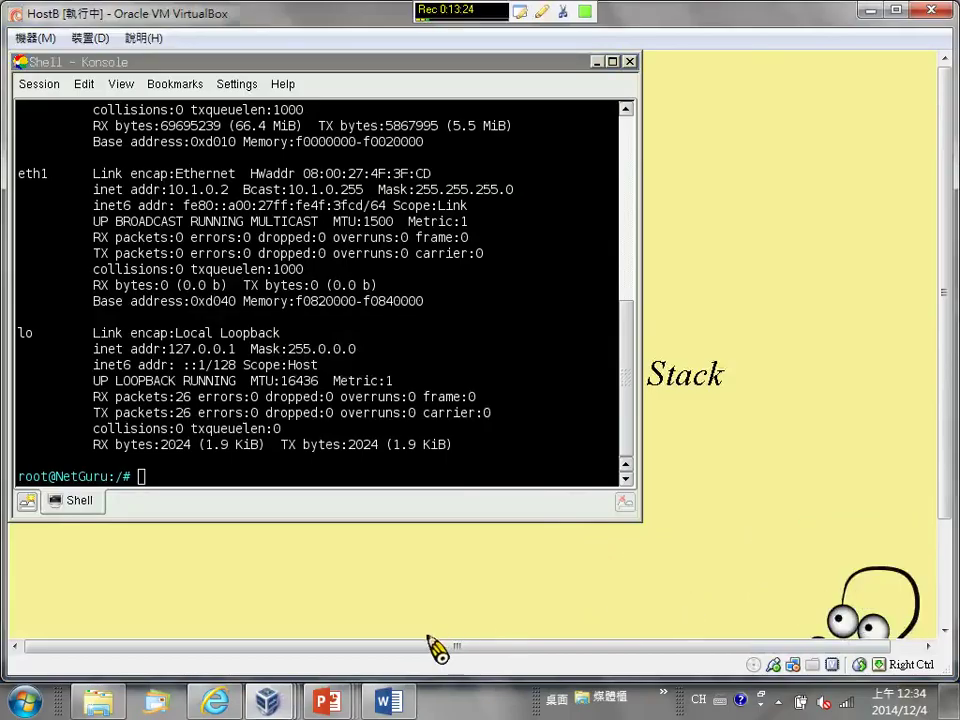
pyautogui.moveTo(270, 703)
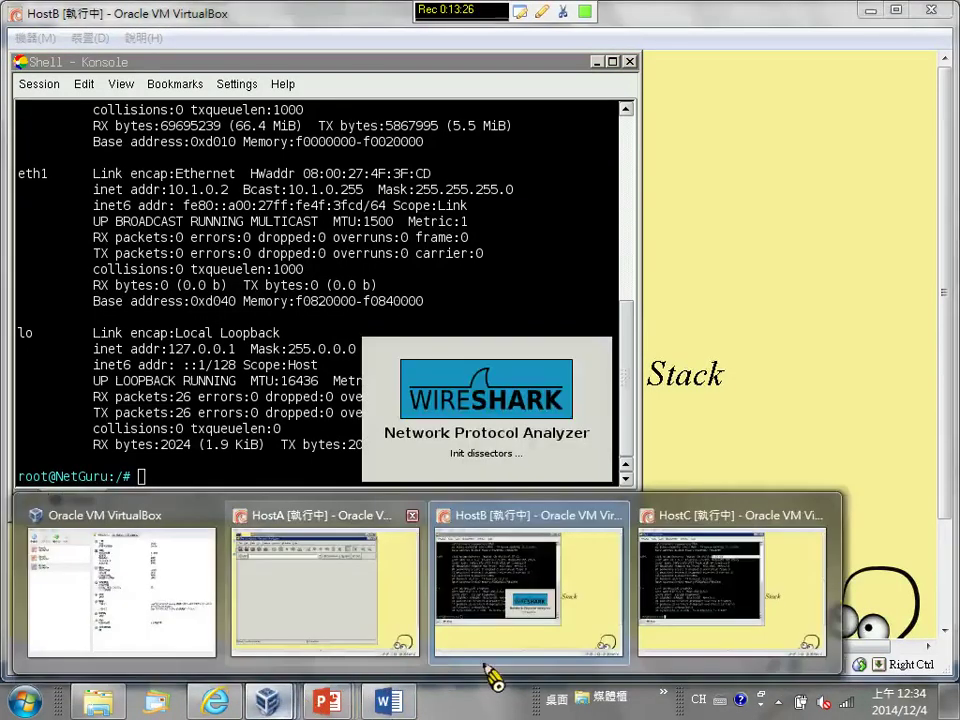
pyautogui.click(681, 652)
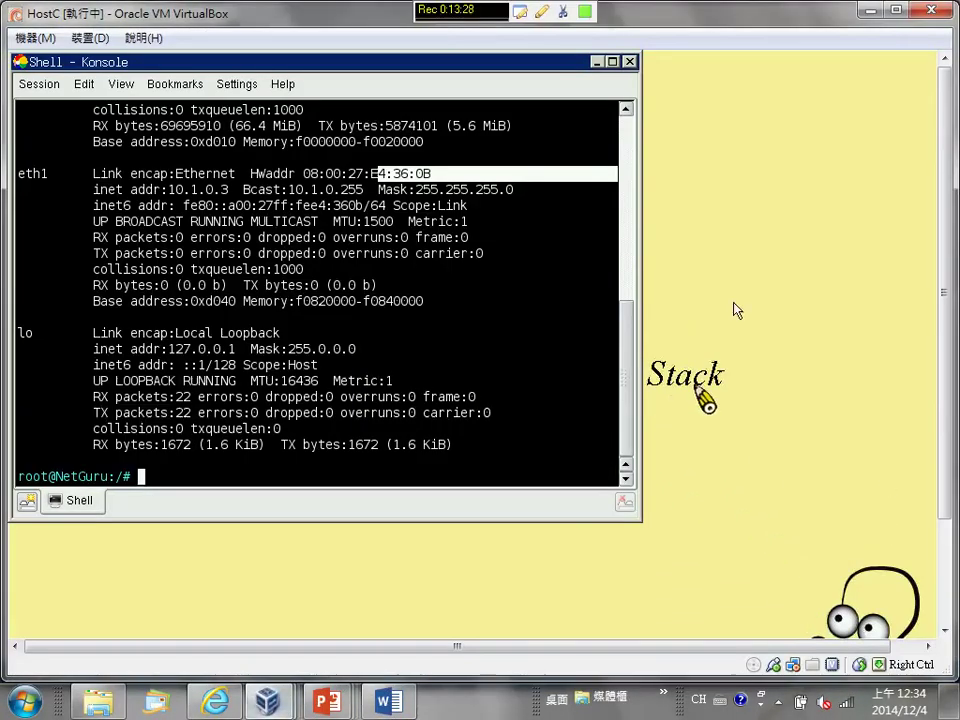
pyautogui.rightClick(768, 290)
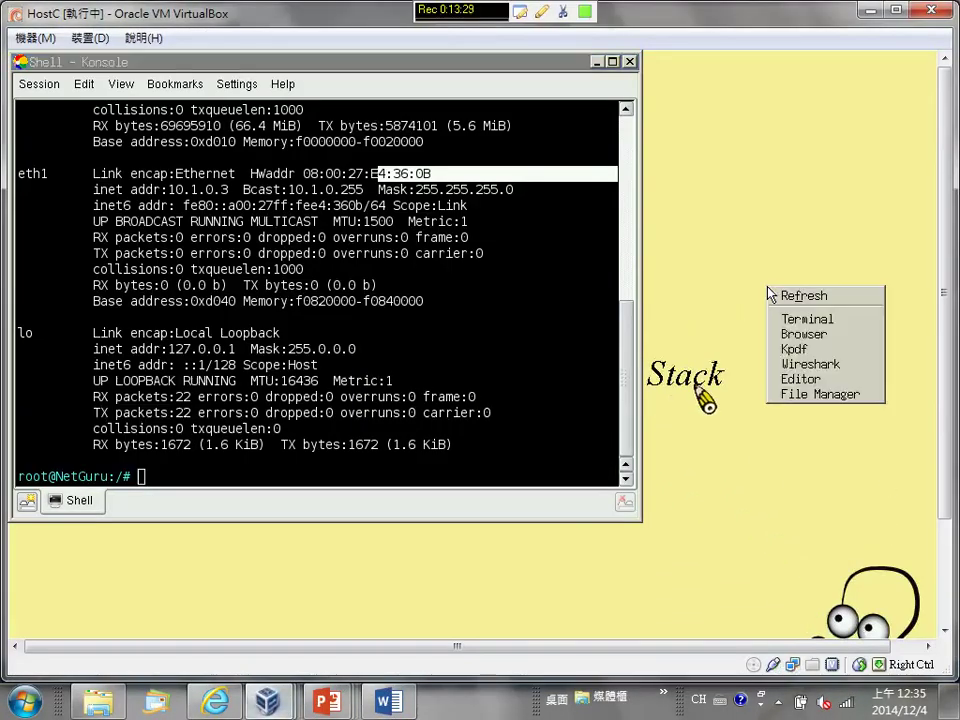
pyautogui.click(810, 366)
# In HostA's Wireshark capture options, set the interface to eth1 and turn off promiscuous mode
pyautogui.moveTo(270, 703)
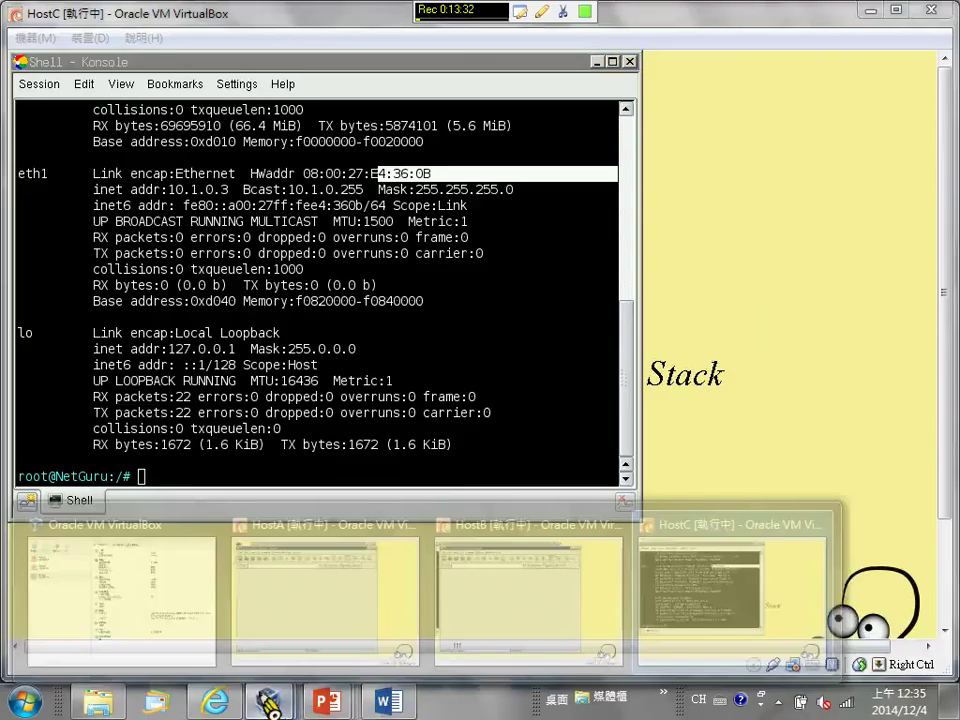
pyautogui.click(305, 600)
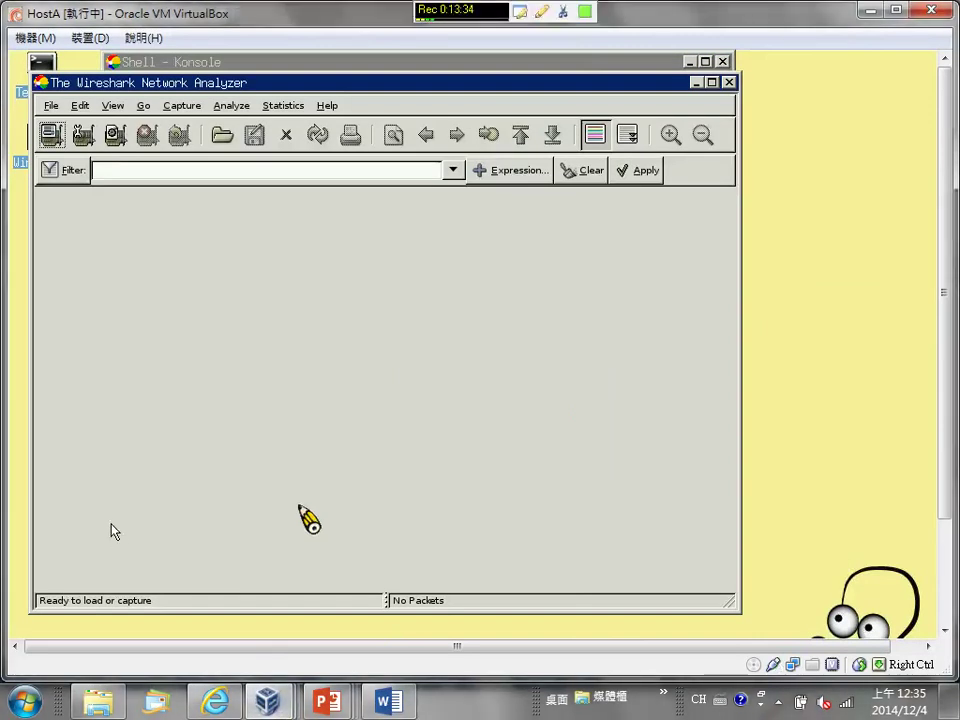
pyautogui.click(181, 108)
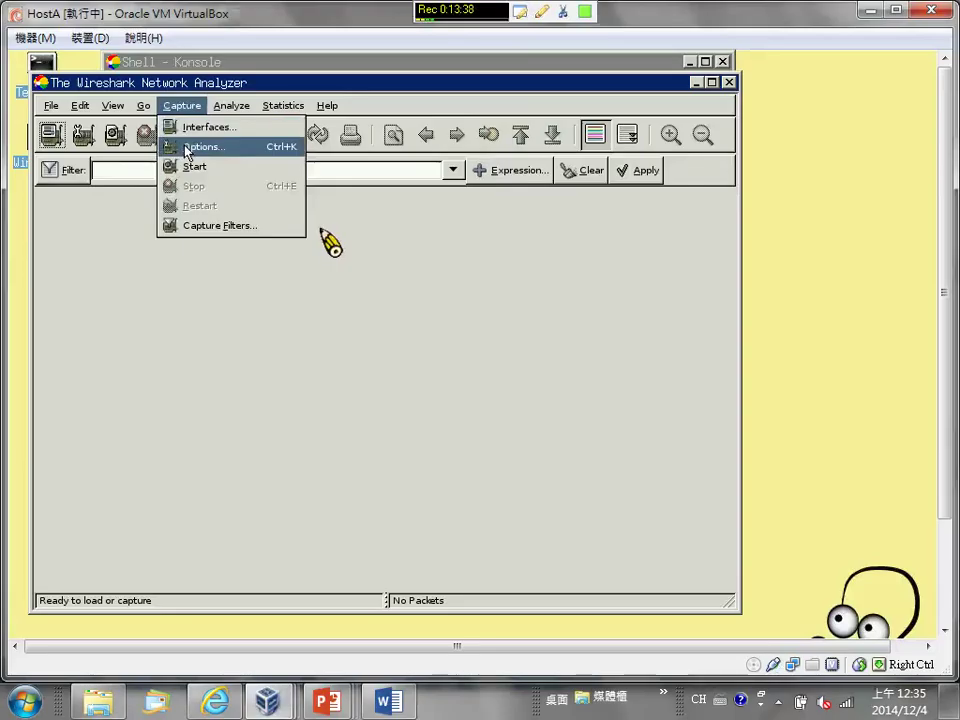
pyautogui.click(187, 148)
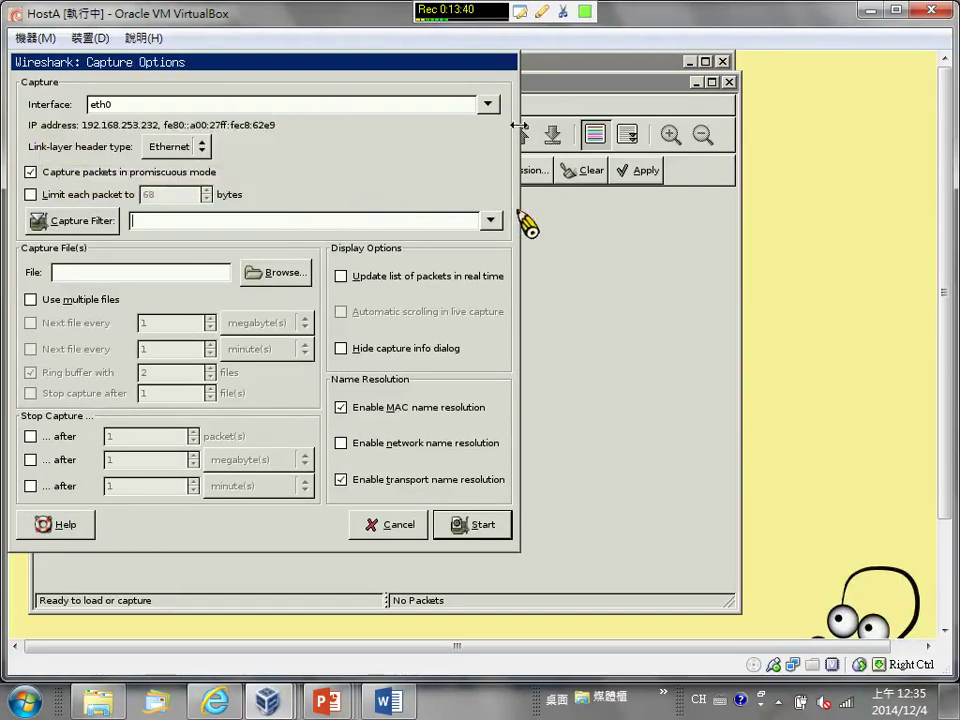
pyautogui.click(484, 105)
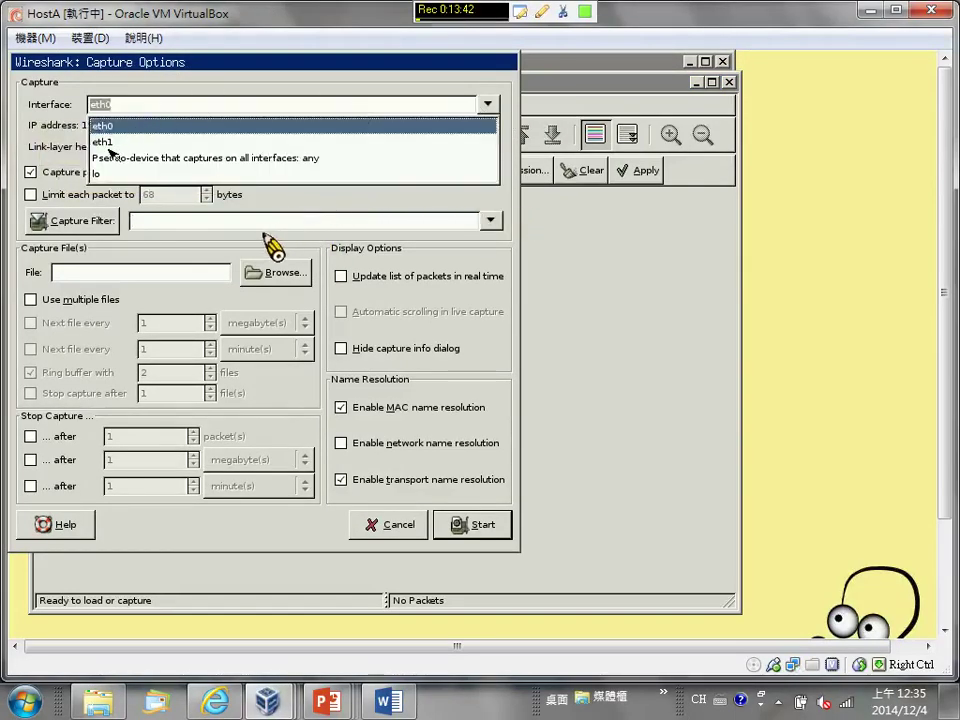
pyautogui.click(110, 142)
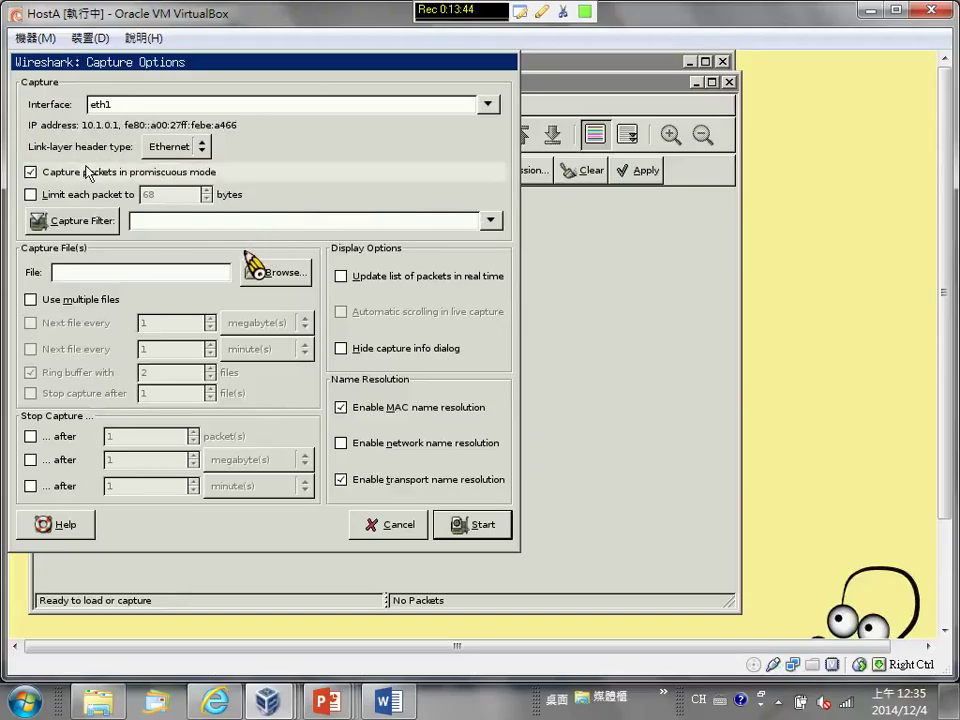
pyautogui.click(87, 177)
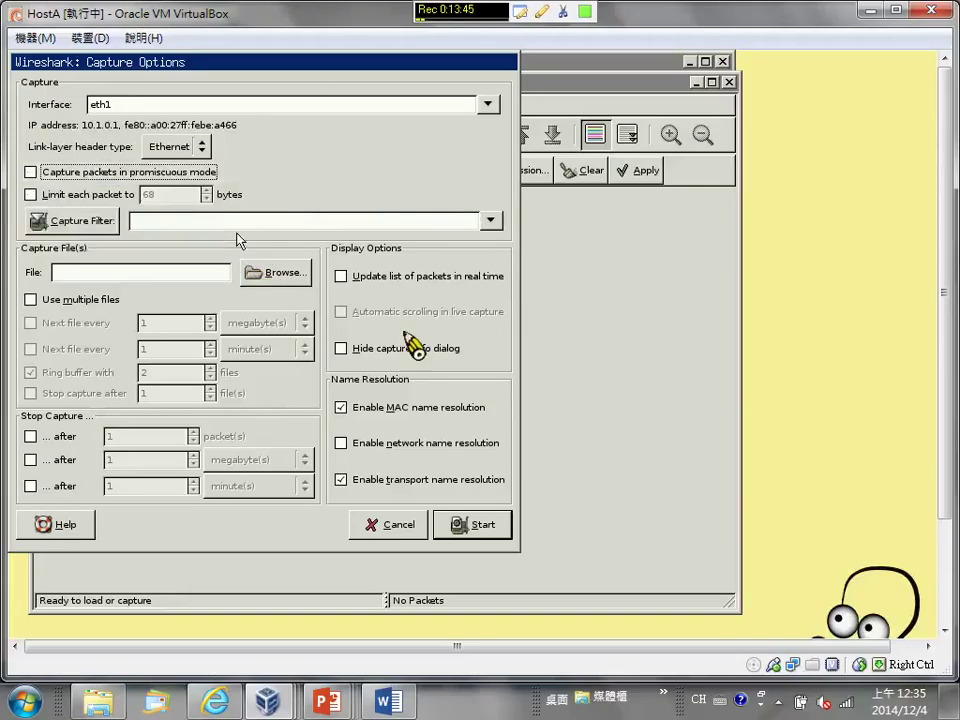
# Start HostA's capture with real-time packet list updates, automatic scrolling and a hidden capture info dialog, and with MAC and transport name resolution off
pyautogui.click(358, 278)
pyautogui.click(358, 312)
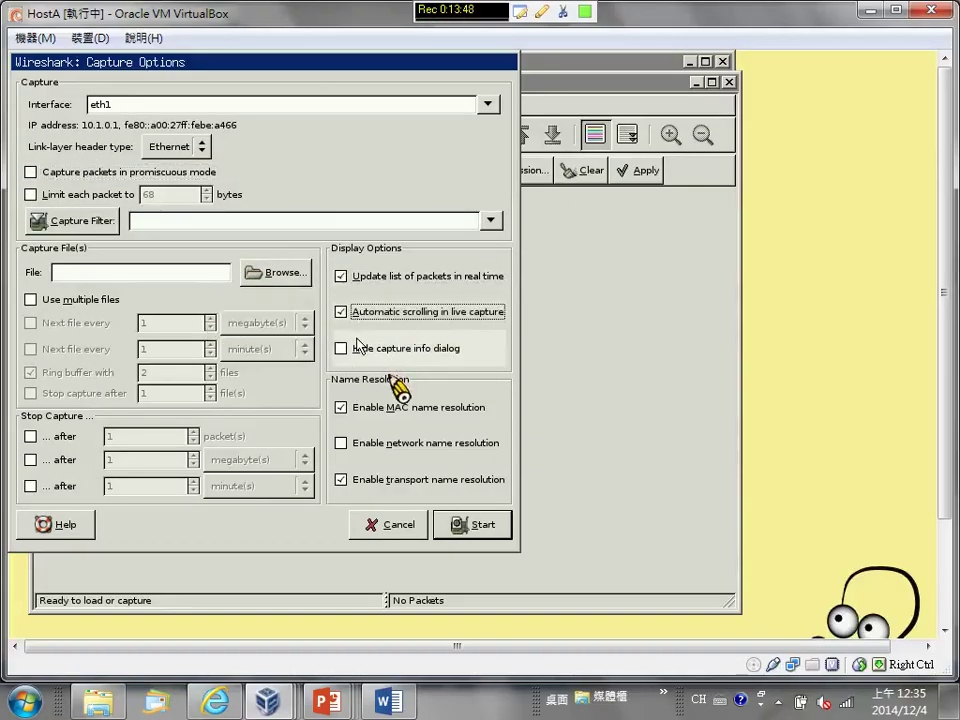
pyautogui.click(358, 348)
pyautogui.click(342, 408)
pyautogui.click(342, 480)
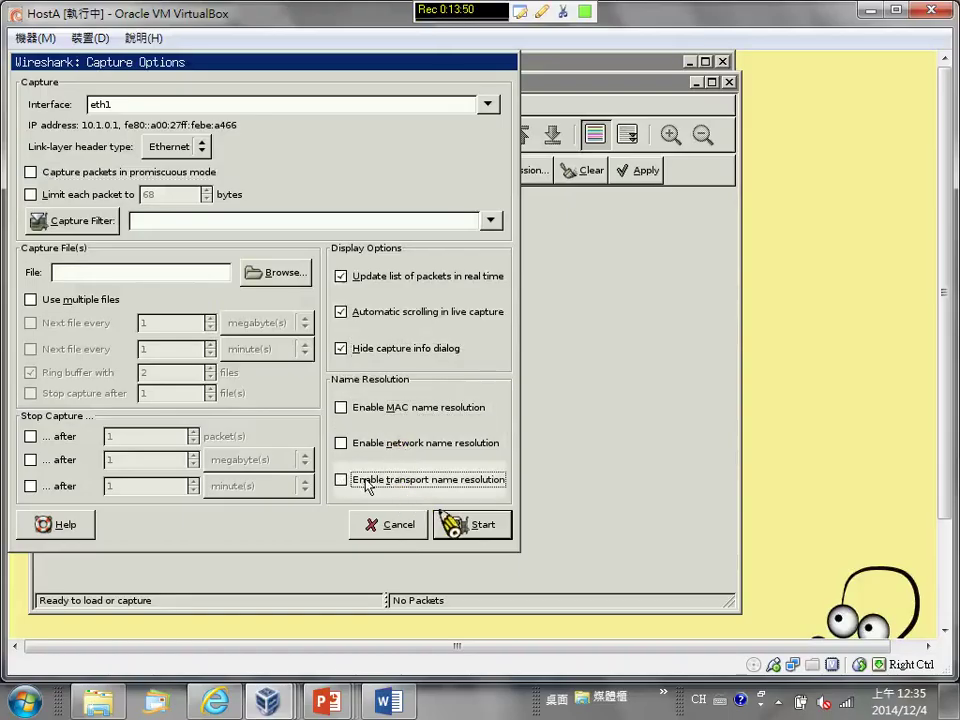
pyautogui.click(478, 527)
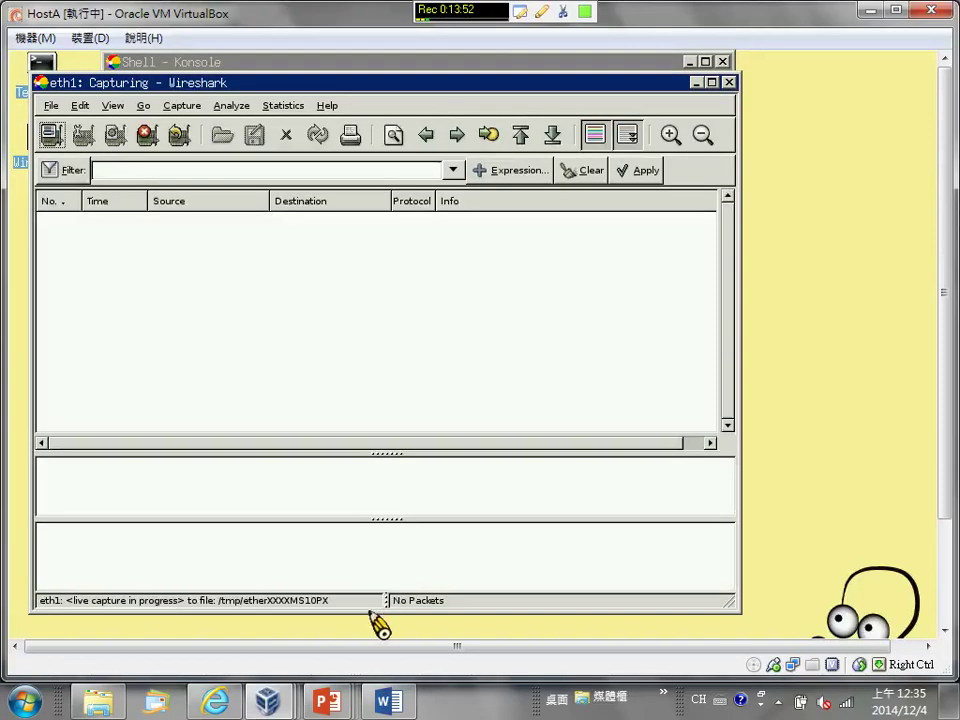
# In HostB's Wireshark capture options, select interface eth1 and disable capturing in promiscuous mode
pyautogui.moveTo(268, 698)
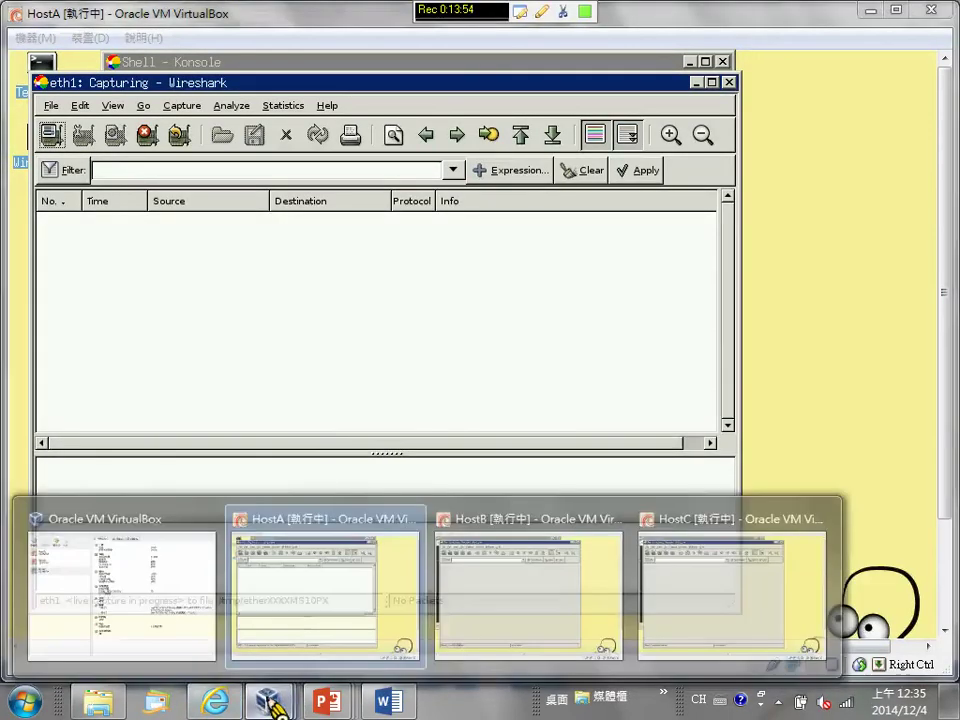
pyautogui.click(486, 604)
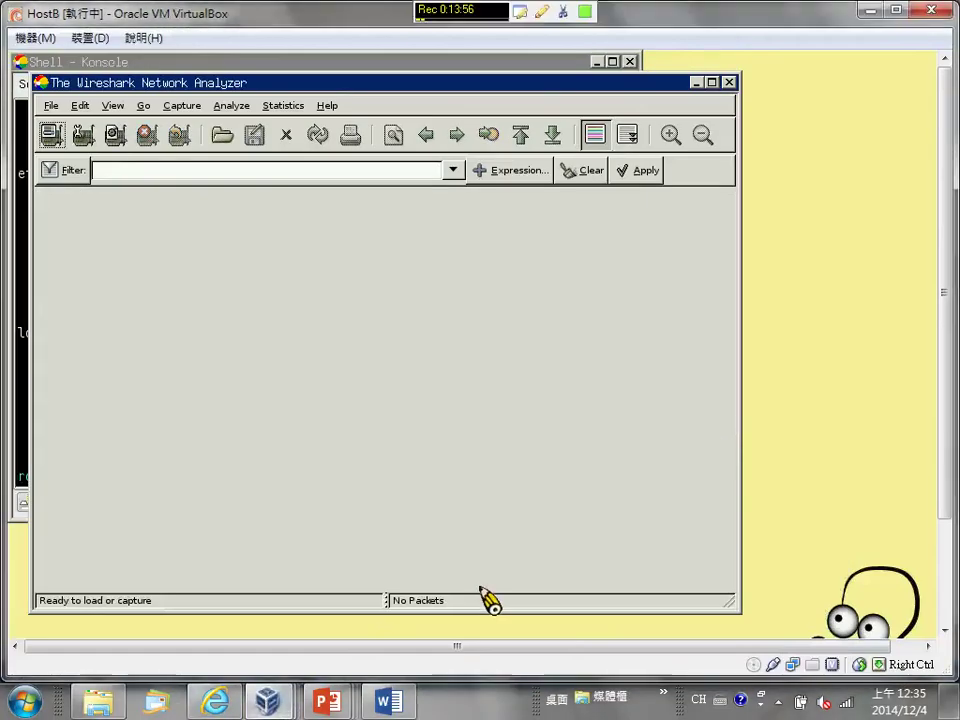
pyautogui.hotkey('ctrl', 'k')
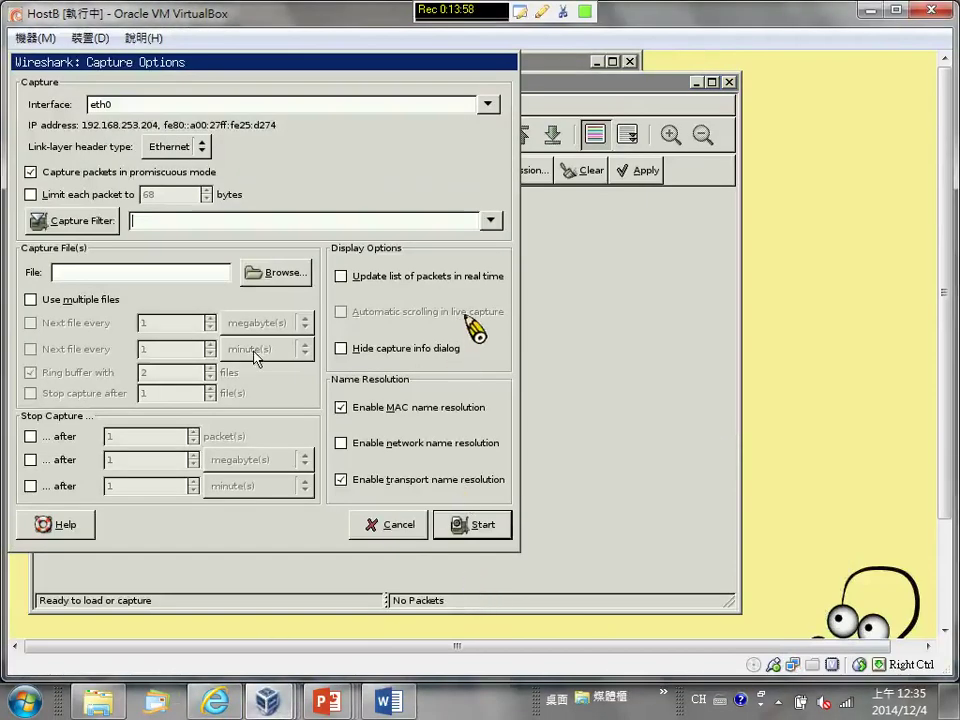
pyautogui.click(489, 105)
pyautogui.click(153, 145)
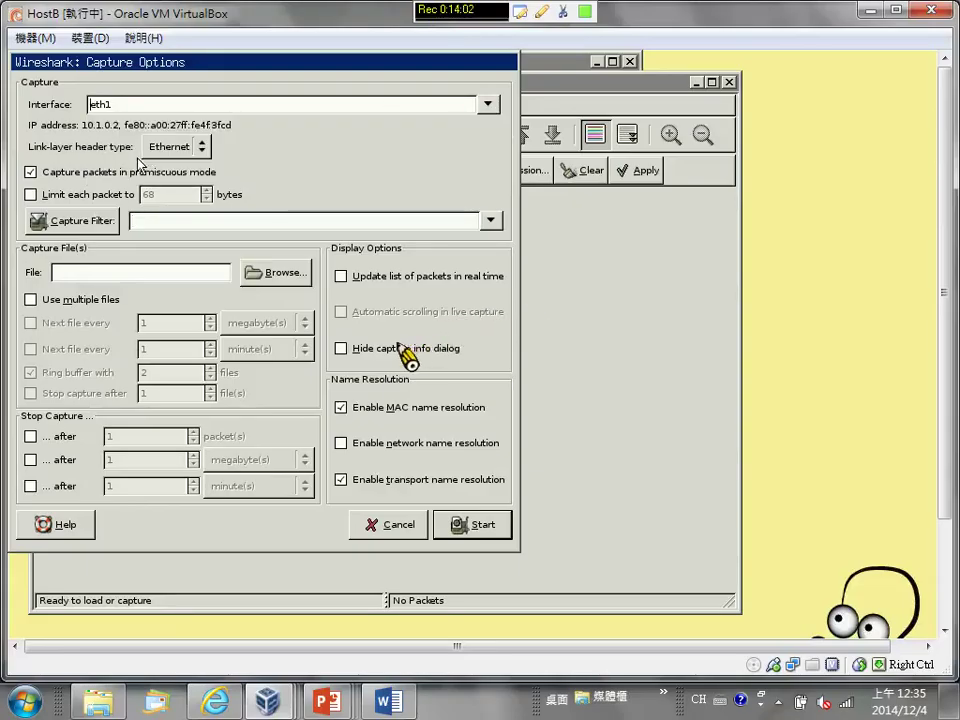
pyautogui.click(95, 175)
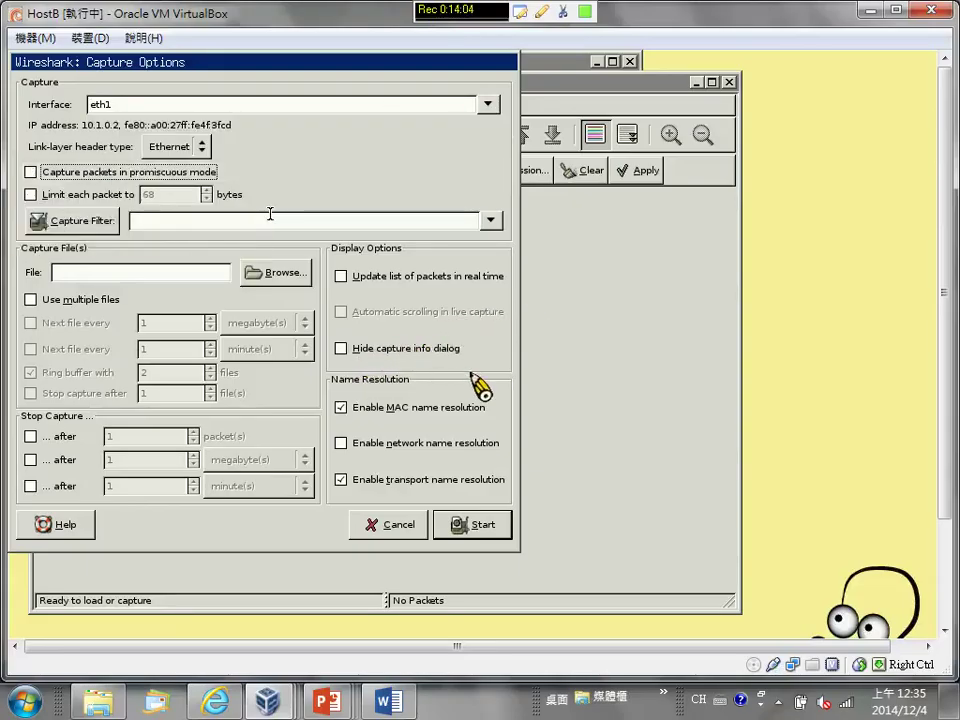
# Start HostB's capture with real-time updates, automatic scrolling and a hidden capture info dialog, and with MAC and transport name resolution off
pyautogui.click(346, 277)
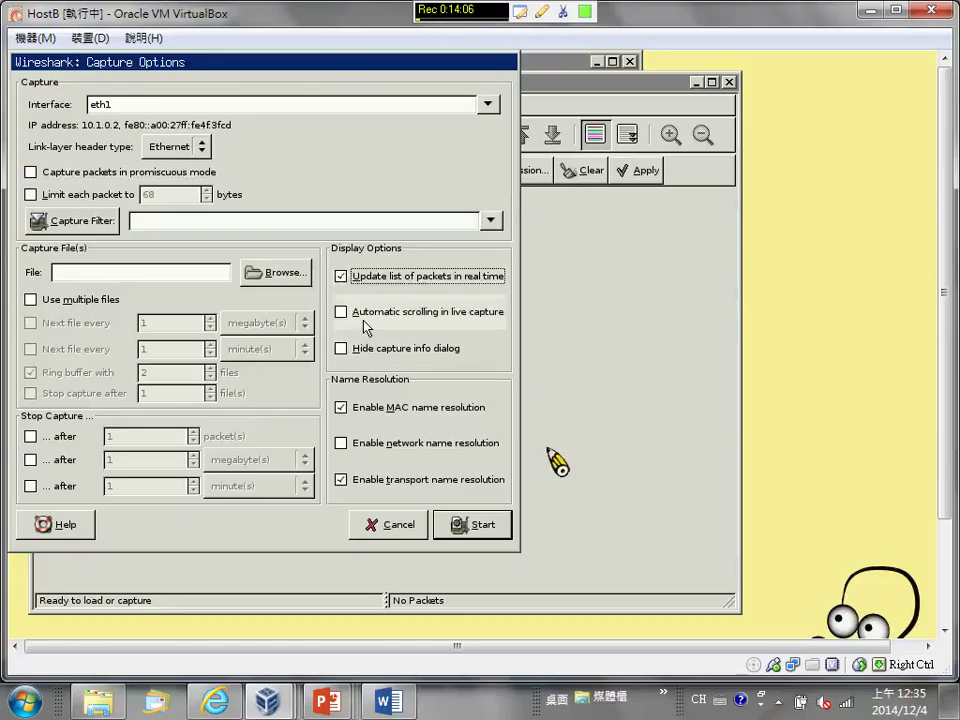
pyautogui.click(362, 314)
pyautogui.click(343, 348)
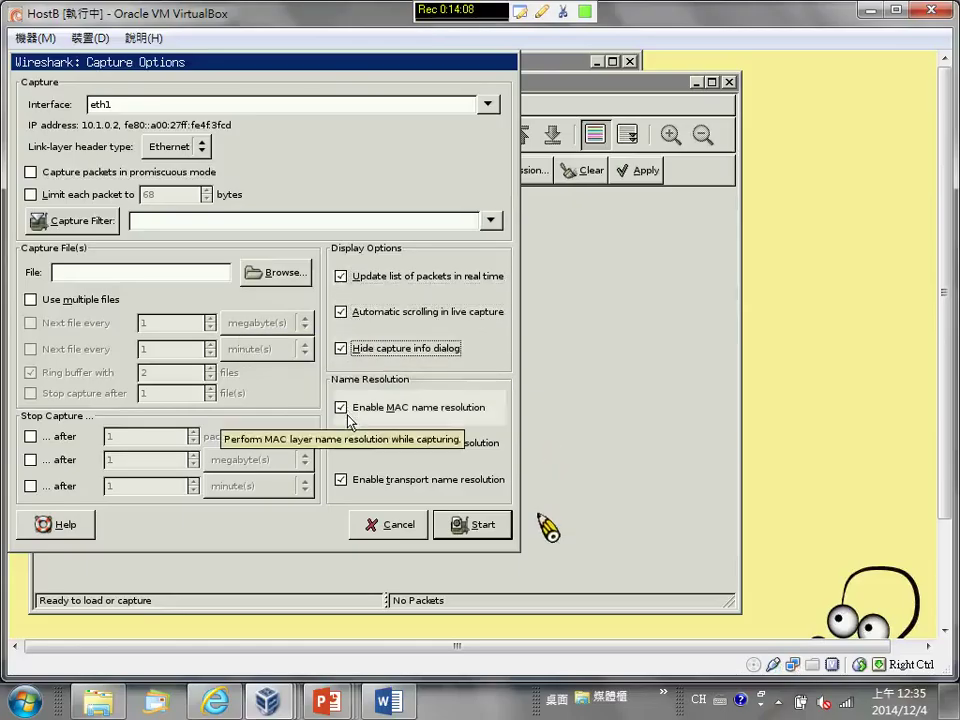
pyautogui.click(346, 413)
pyautogui.click(343, 480)
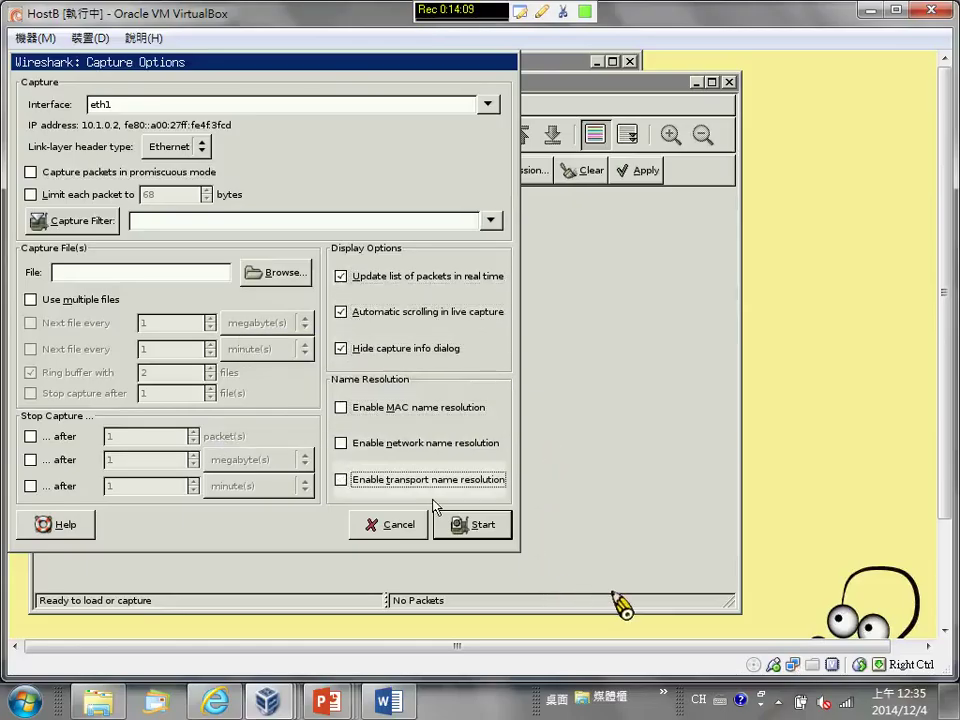
pyautogui.click(488, 530)
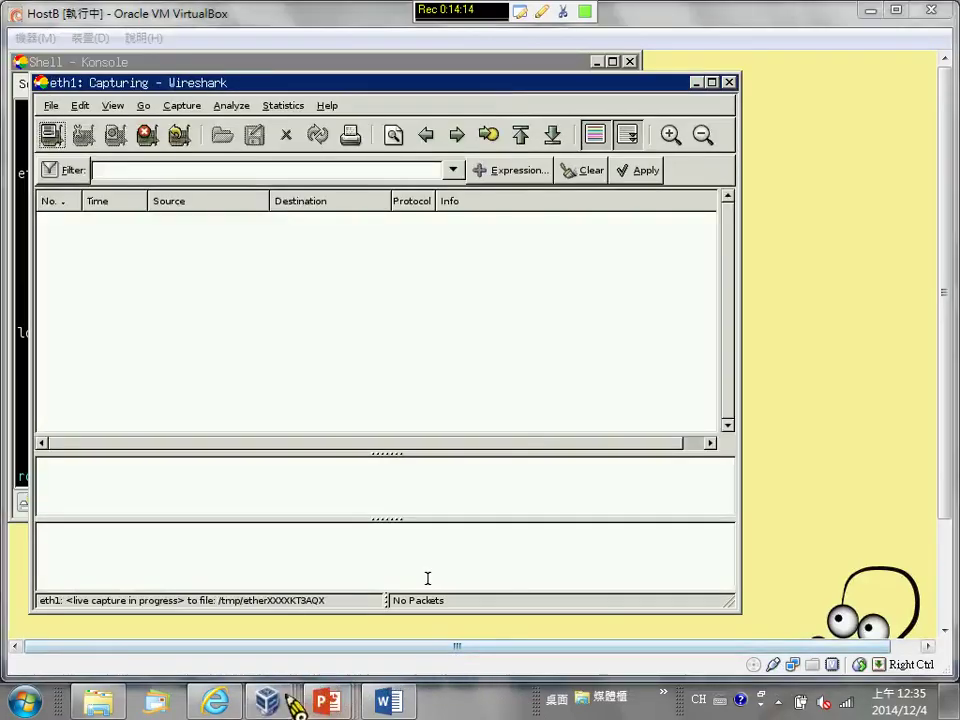
# In HostC's Wireshark capture options, choose eth1 as the interface and switch promiscuous mode off
pyautogui.moveTo(268, 700)
pyautogui.click(680, 625)
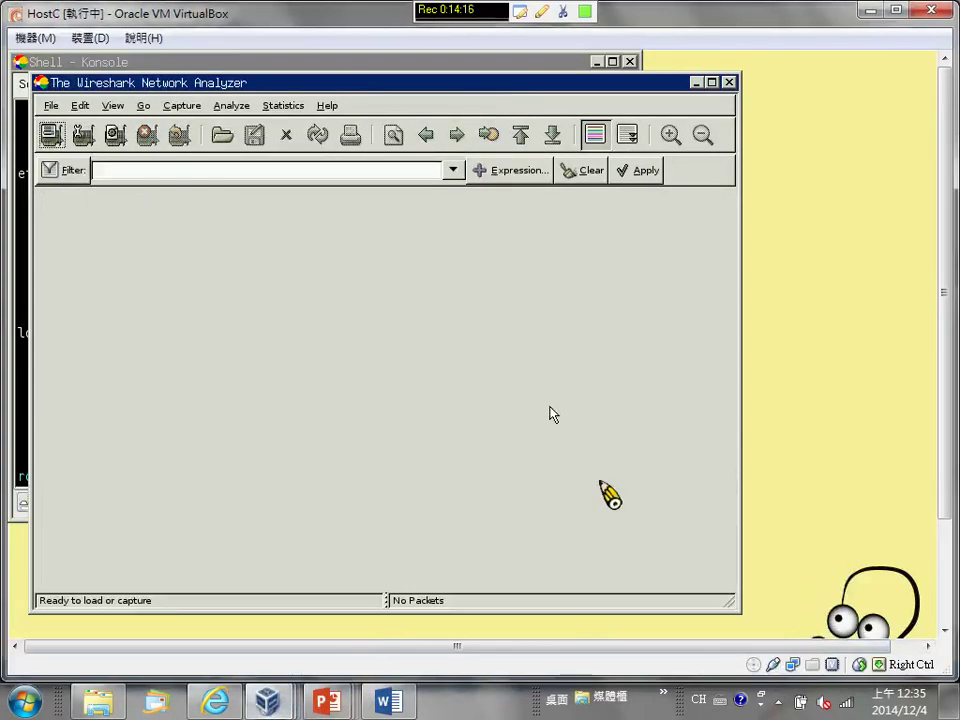
pyautogui.hotkey('ctrl', 'k')
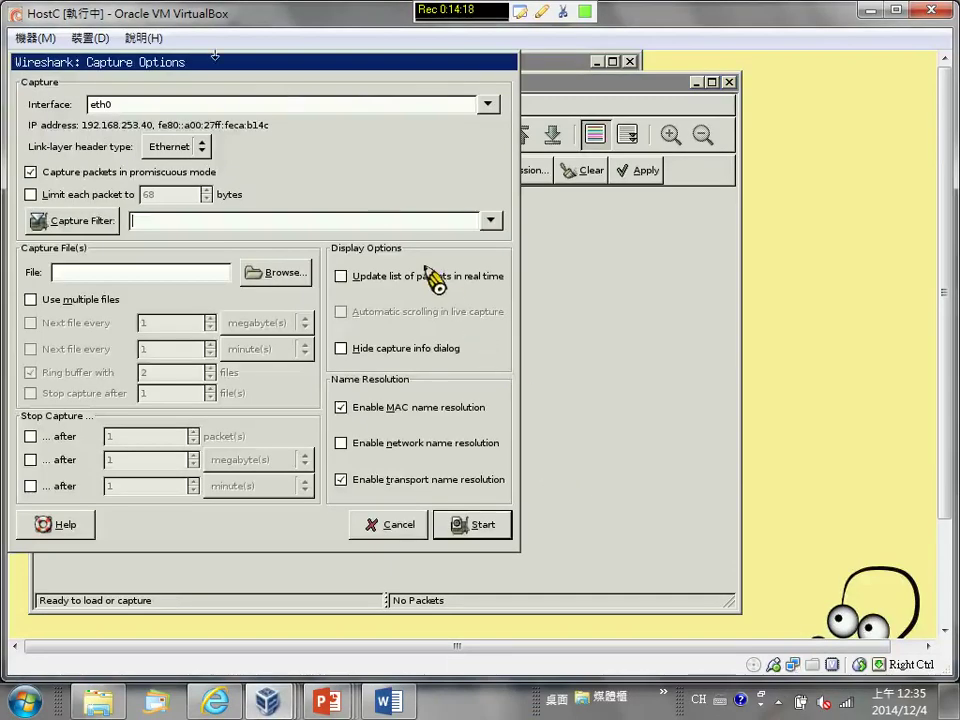
pyautogui.click(488, 103)
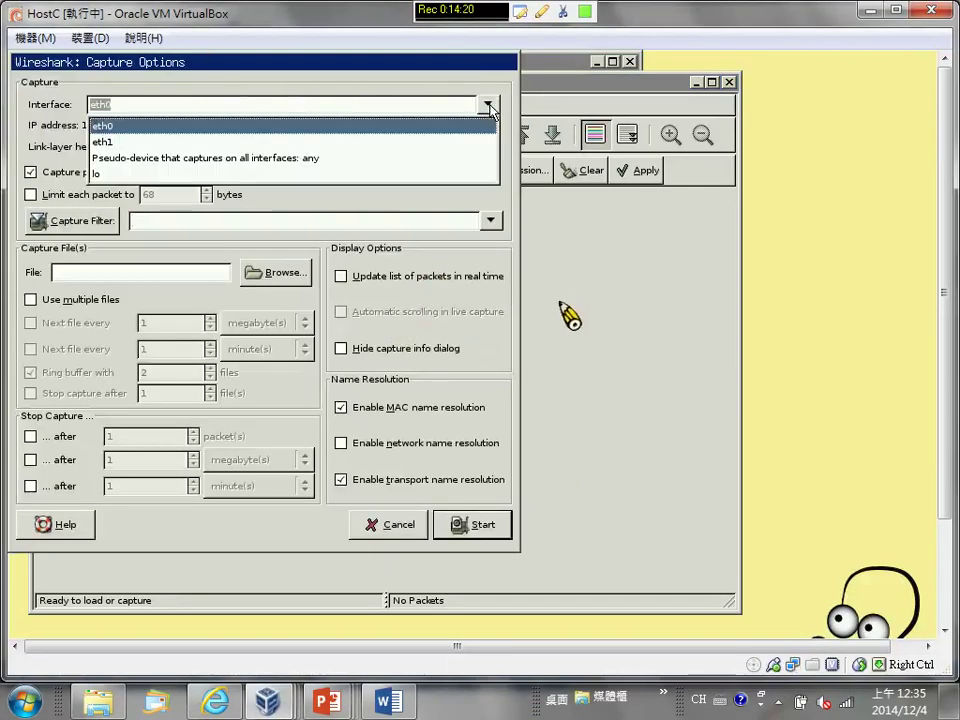
pyautogui.click(110, 143)
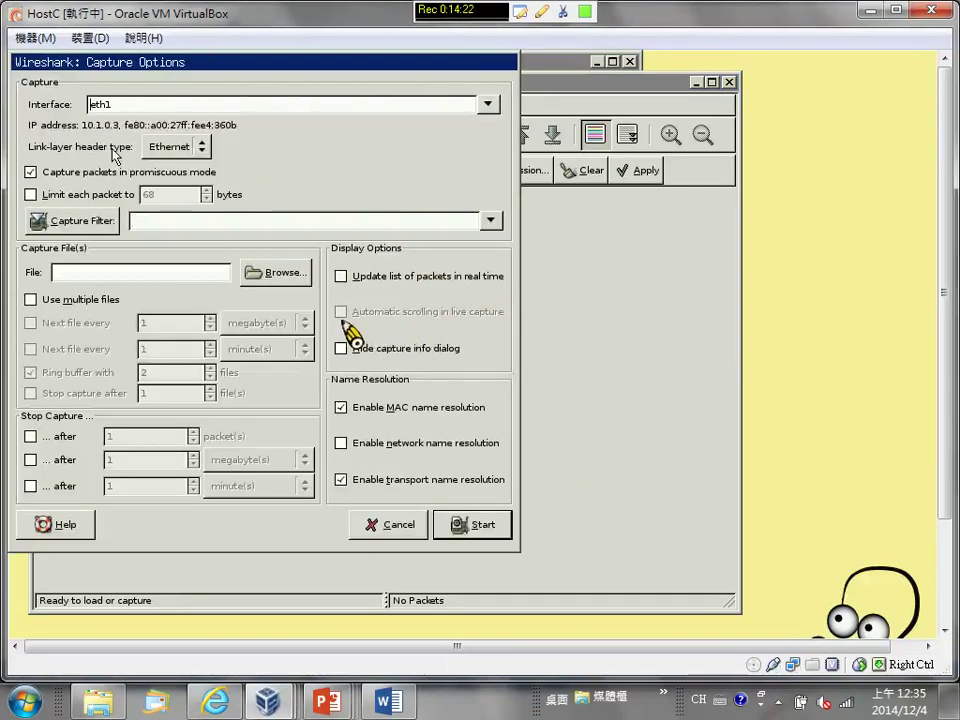
pyautogui.click(92, 174)
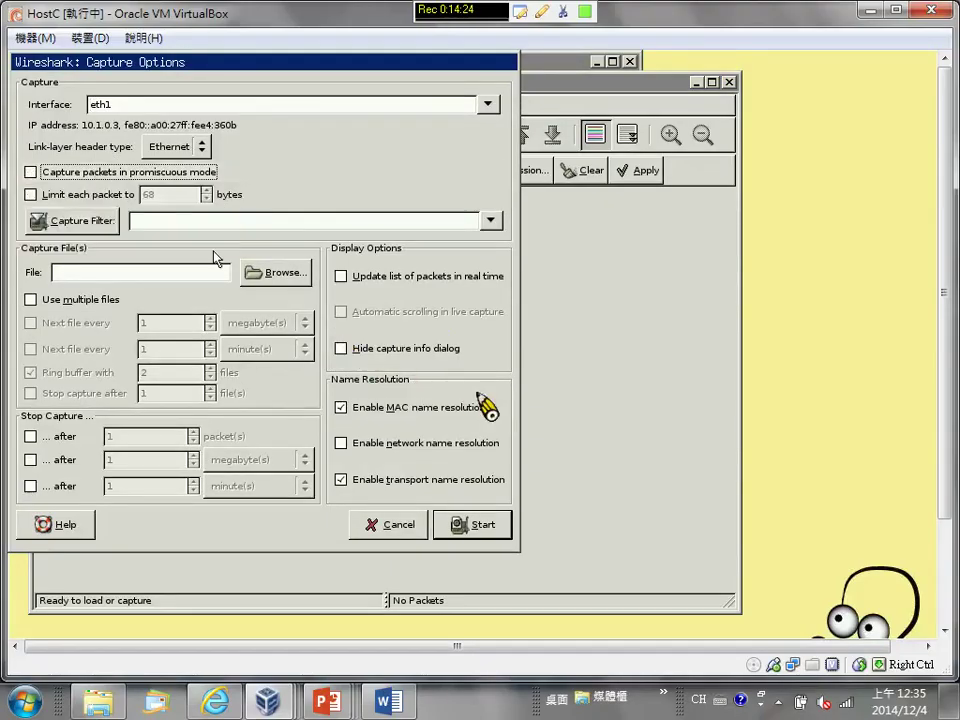
# Start HostC's capture with real-time packet list updates, automatic scrolling and a hidden capture info dialog, and with MAC and transport name resolution off
pyautogui.click(376, 278)
pyautogui.click(376, 315)
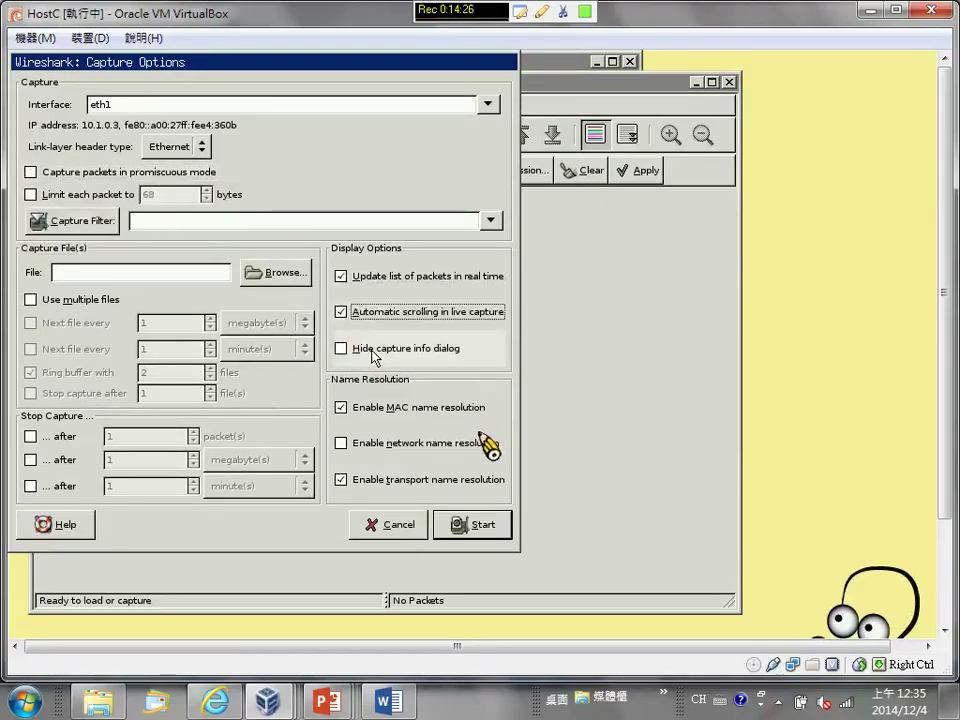
pyautogui.click(377, 350)
pyautogui.click(356, 409)
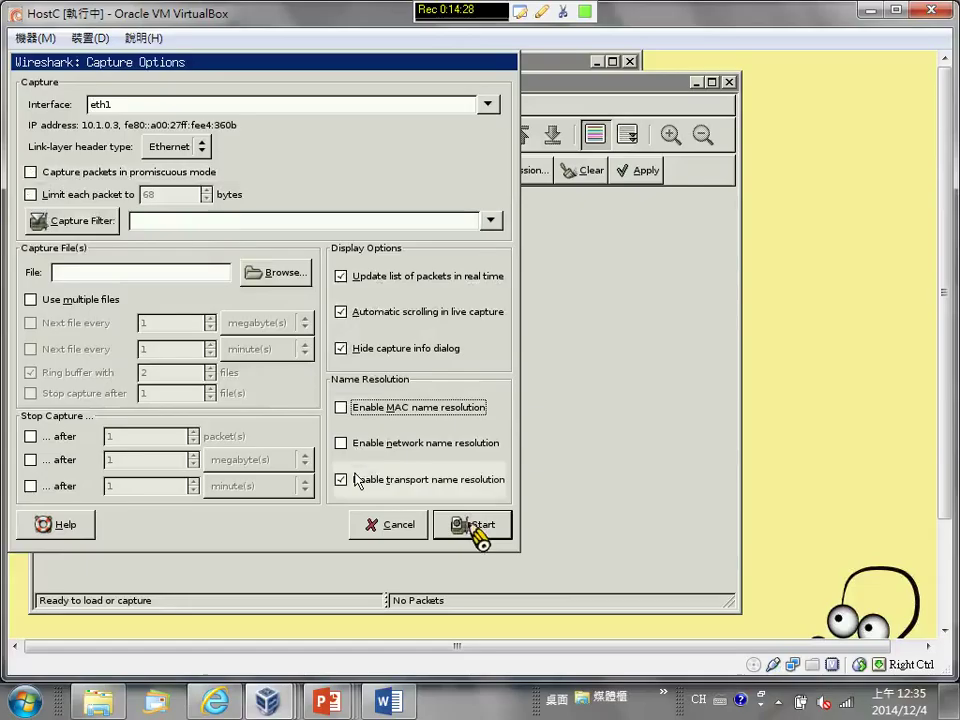
pyautogui.click(341, 480)
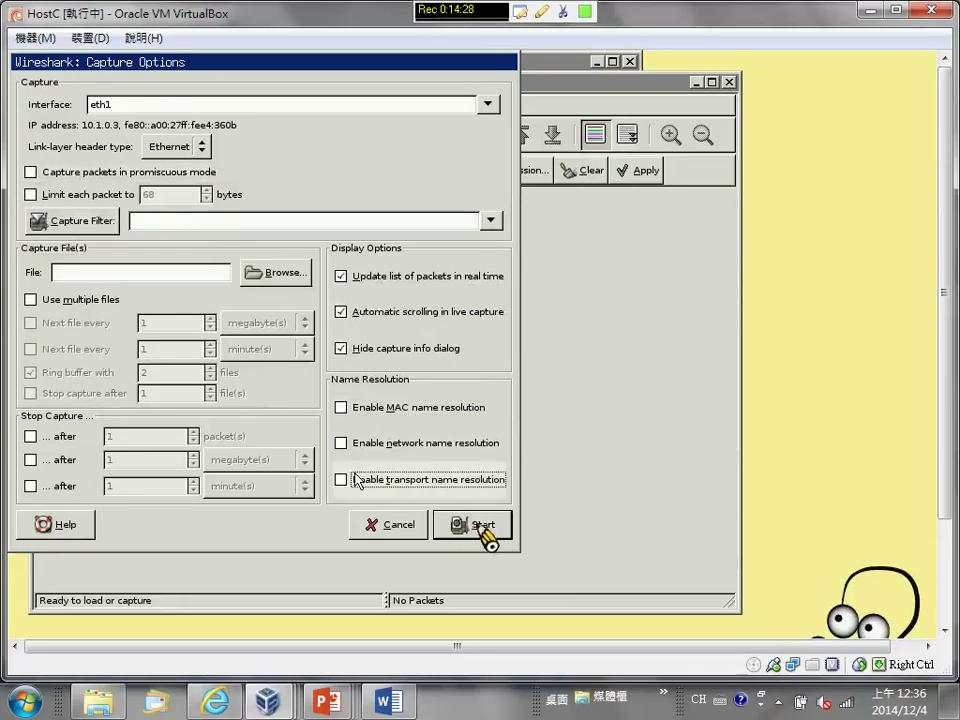
pyautogui.click(465, 522)
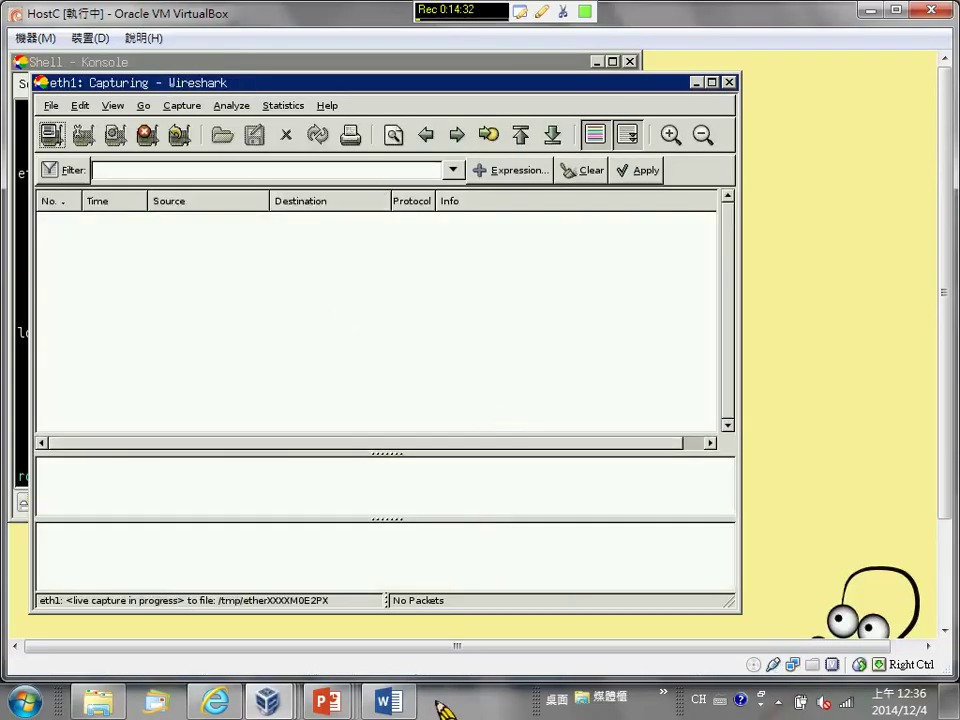
# Switch to the Word homework document and replace every 座號 placeholder in Step2's host addresses and ping command with 0
pyautogui.click(386, 703)
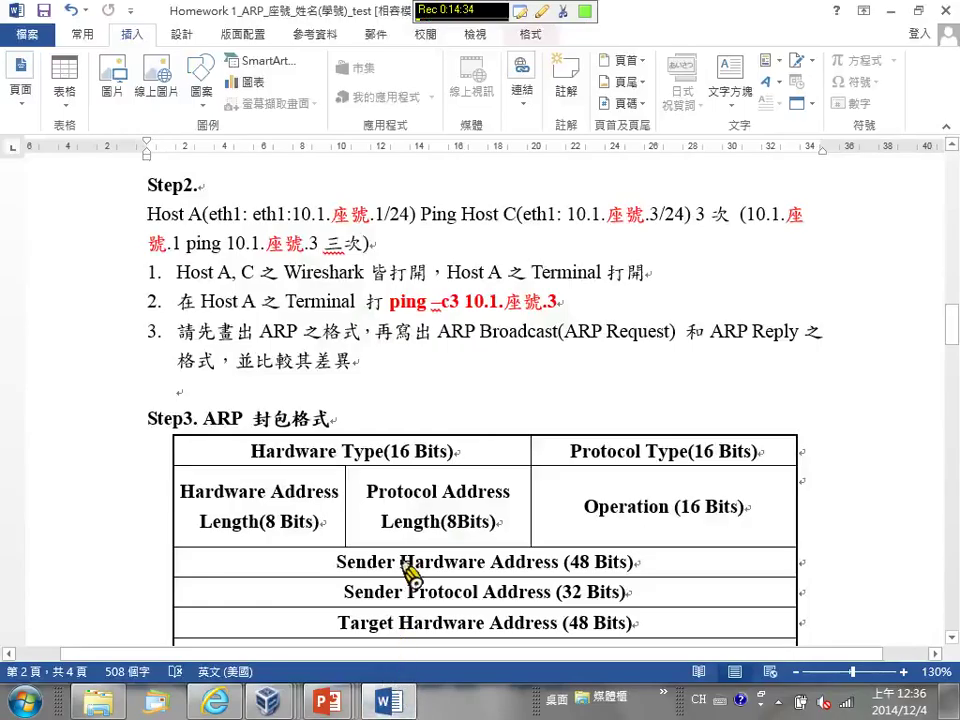
pyautogui.scroll(1, 330, 255)
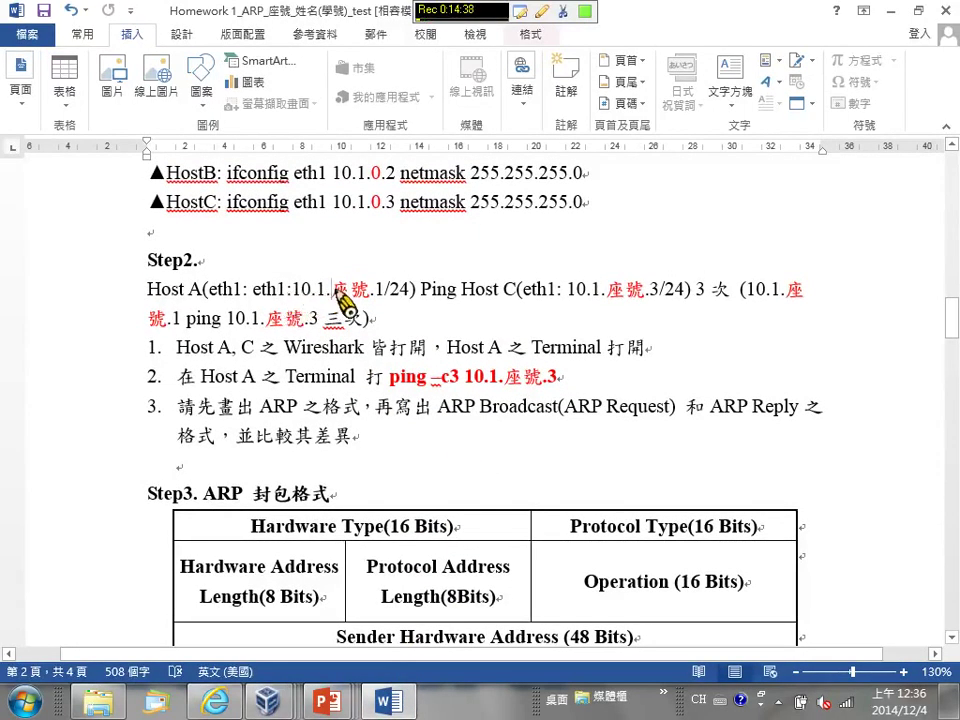
pyautogui.moveTo(338, 285); pyautogui.dragTo(377, 306)
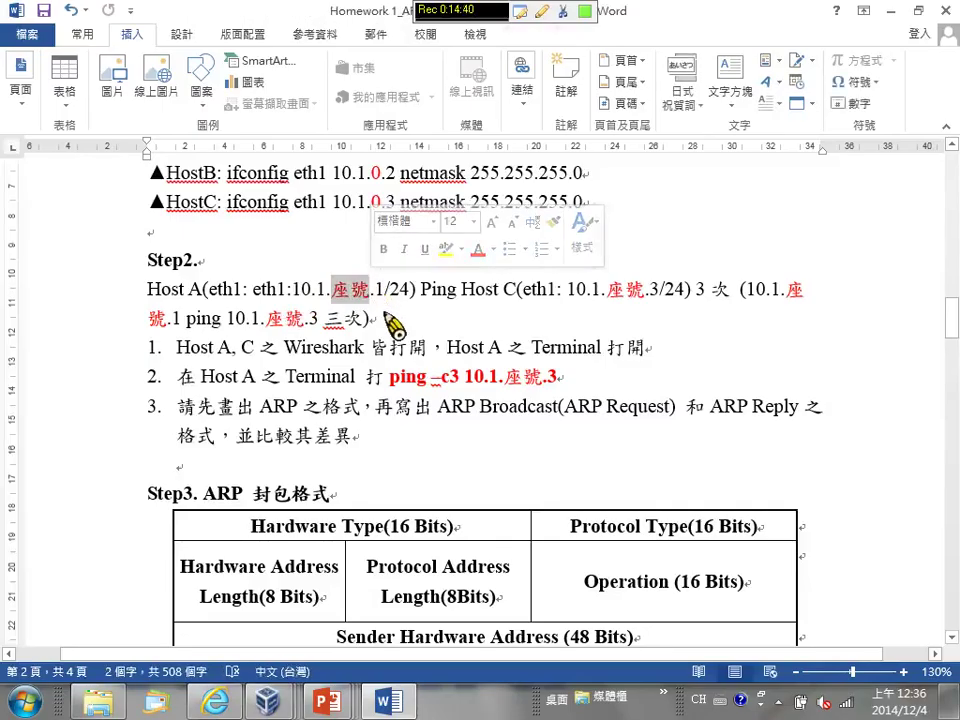
pyautogui.write('0')
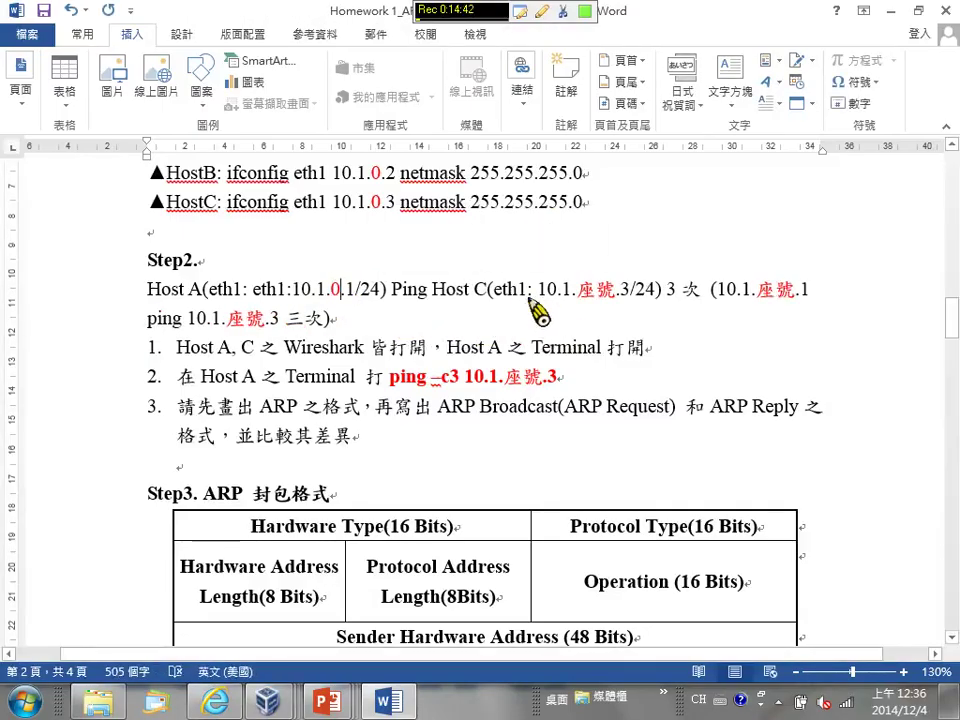
pyautogui.moveTo(590, 300); pyautogui.dragTo(621, 302)
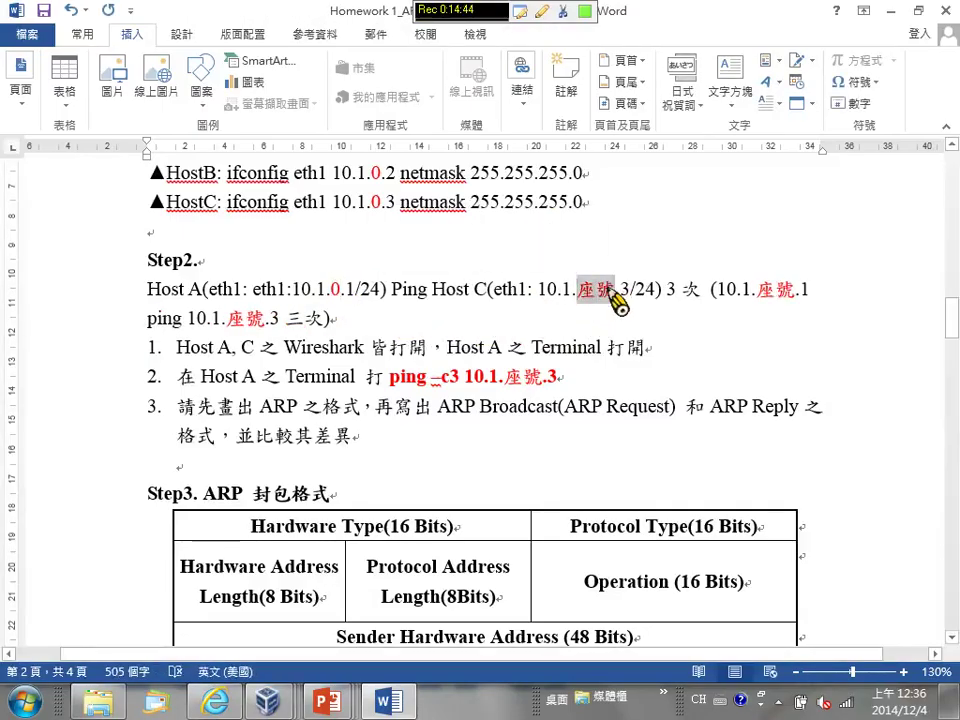
pyautogui.write('0')
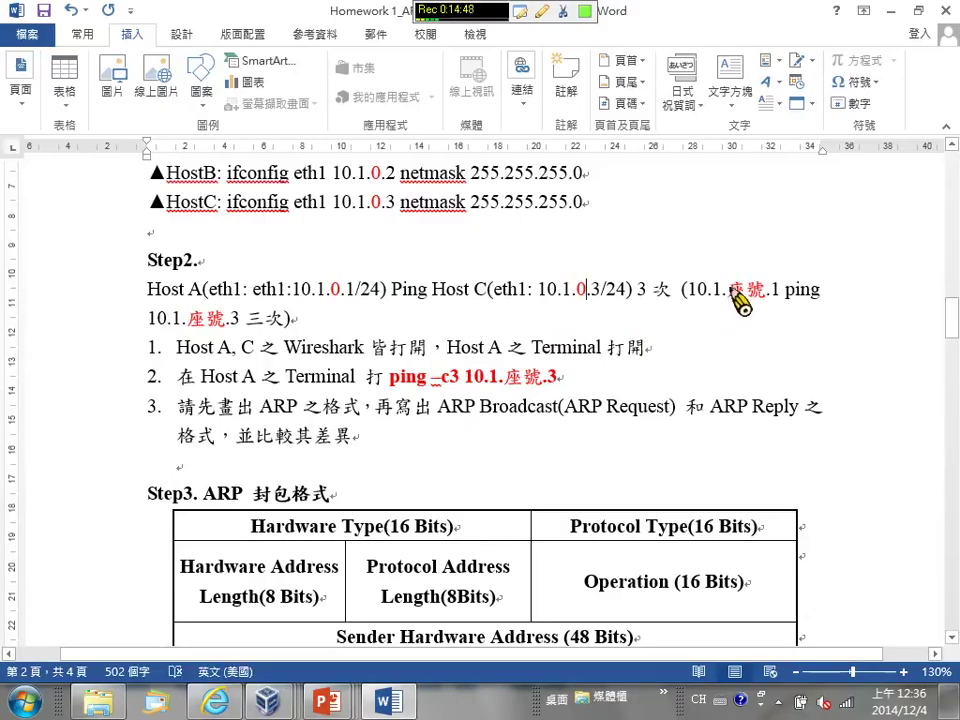
pyautogui.moveTo(733, 291); pyautogui.dragTo(750, 293)
pyautogui.write('0')
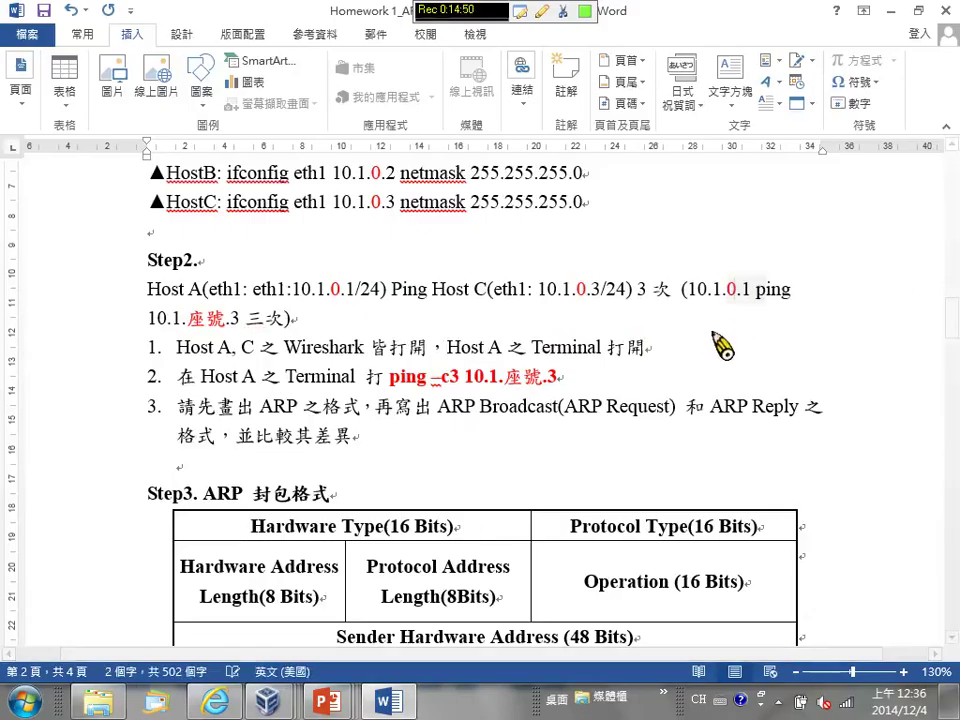
pyautogui.doubleClick(205, 318)
pyautogui.write('0')
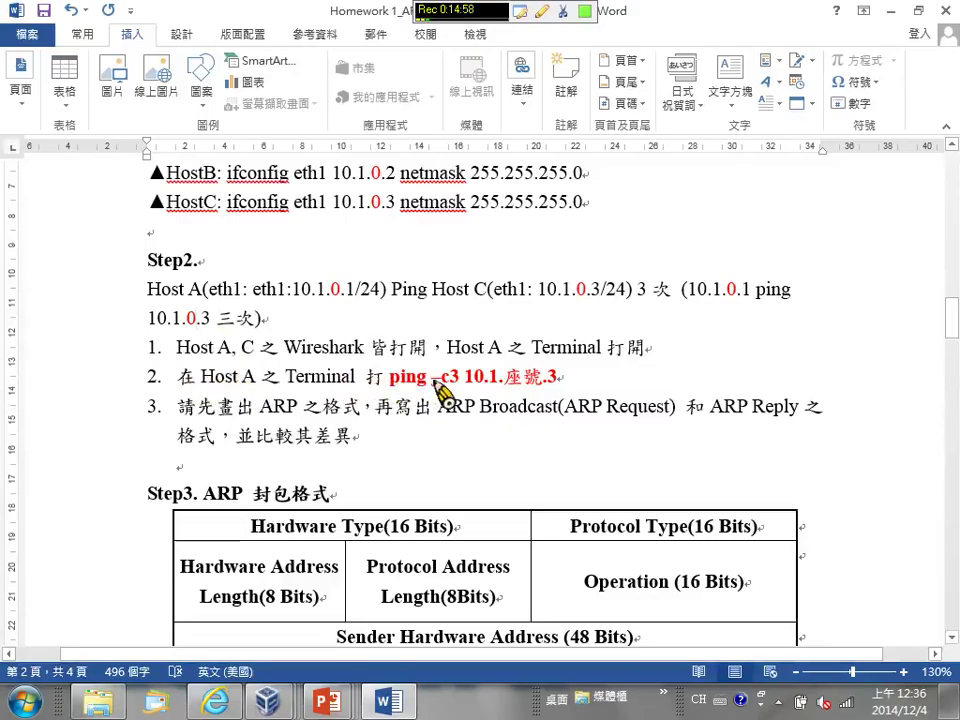
pyautogui.doubleClick(540, 380)
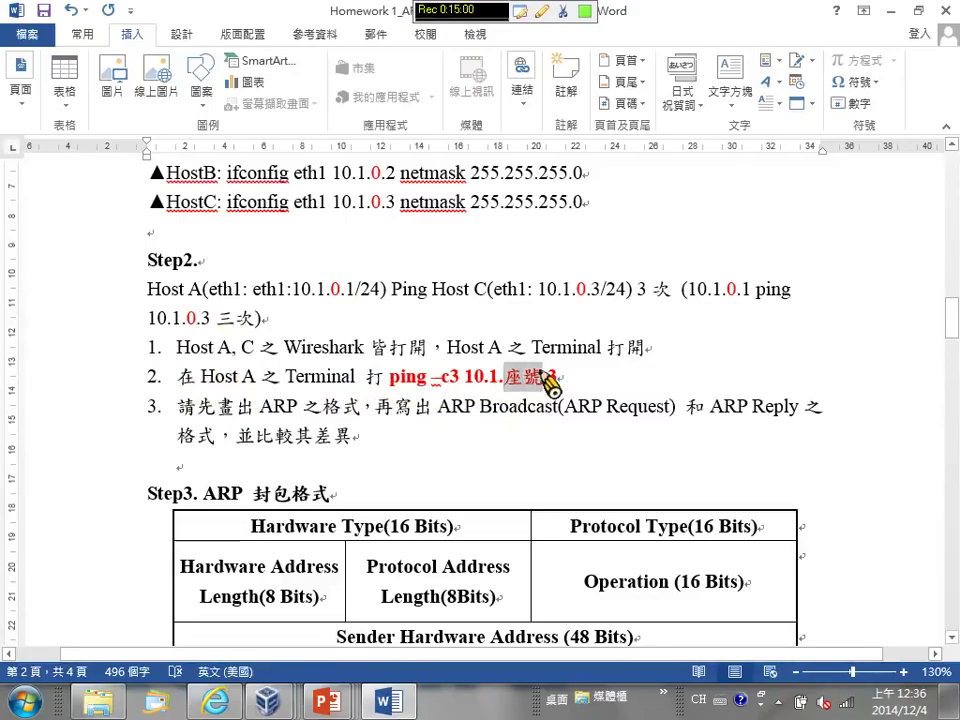
pyautogui.write('0')
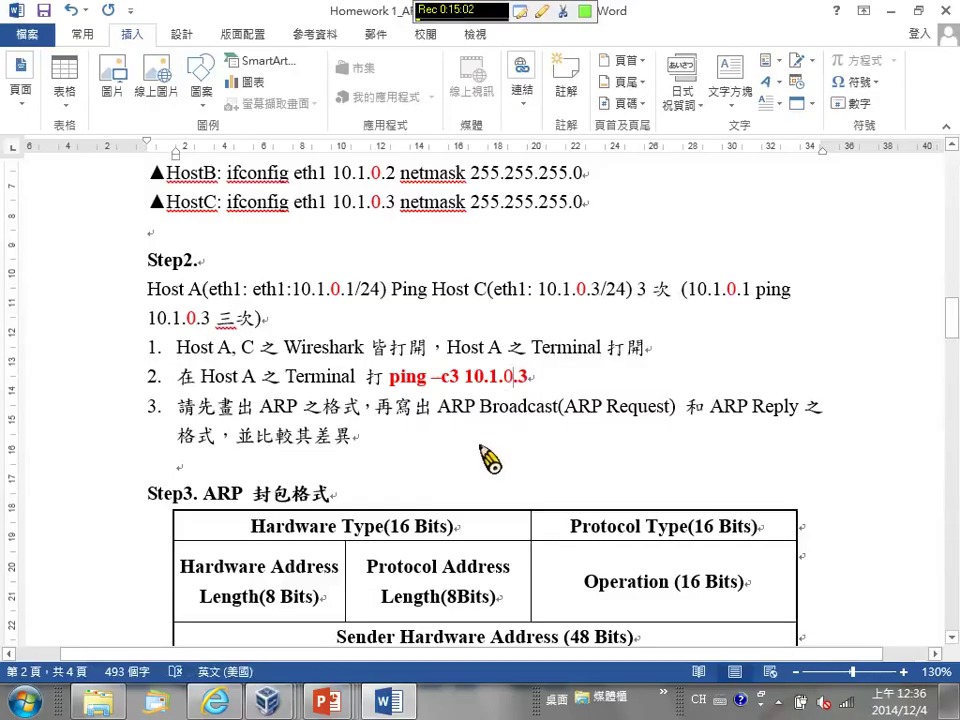
# Switch to HostA, uncover its terminal behind the Wireshark window and run ping -c3 10.1.0.3
pyautogui.moveTo(266, 702)
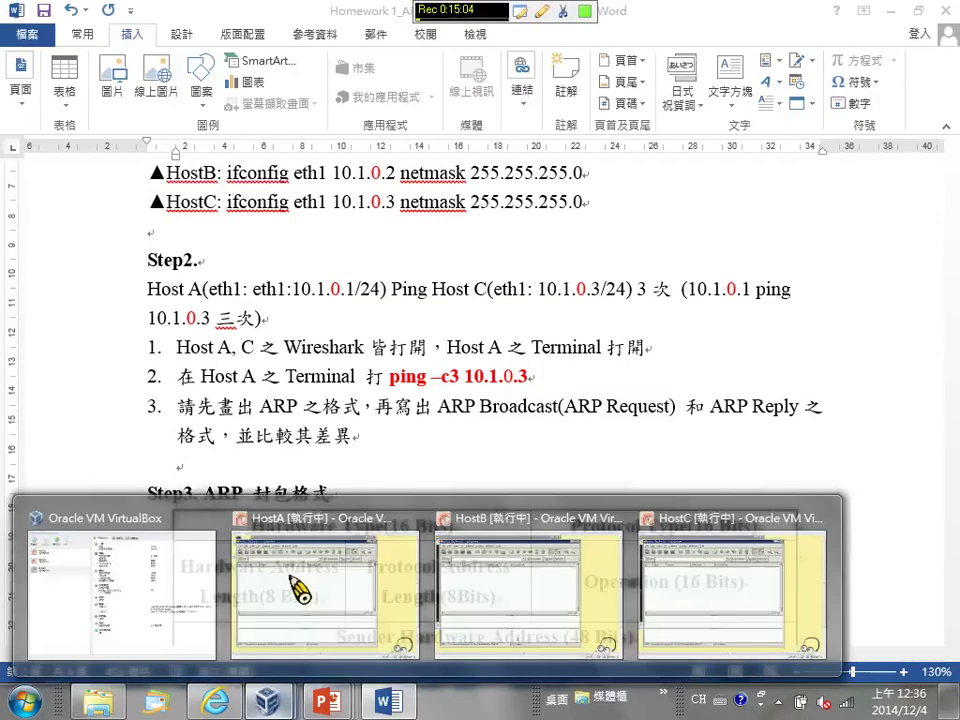
pyautogui.click(294, 621)
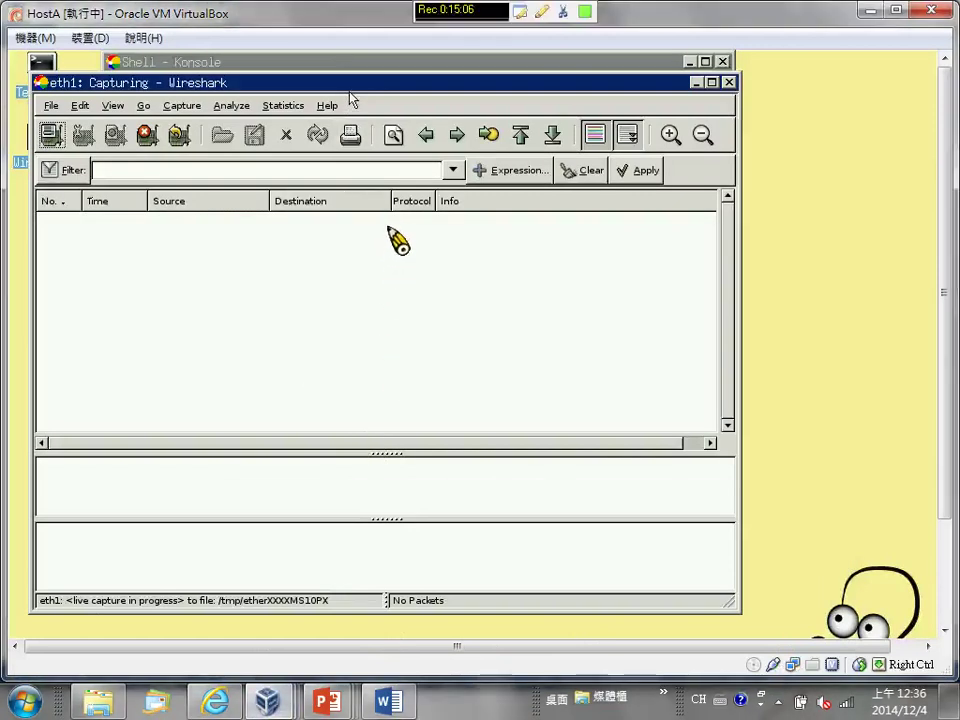
pyautogui.moveTo(352, 100); pyautogui.dragTo(540, 107)
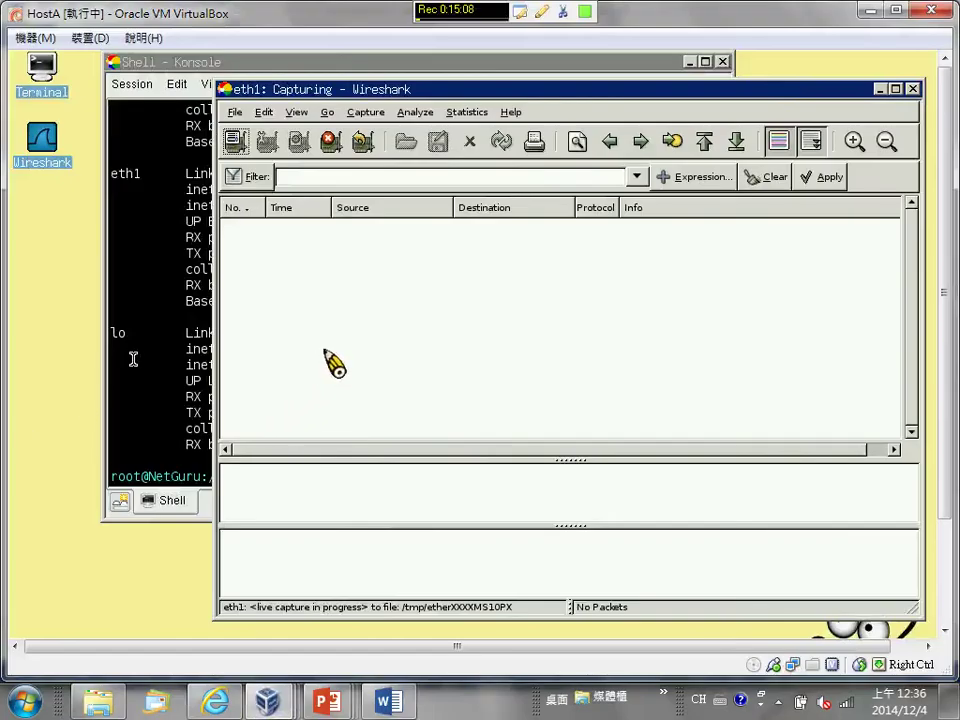
pyautogui.click(133, 358)
pyautogui.scroll(3, 182, 401)
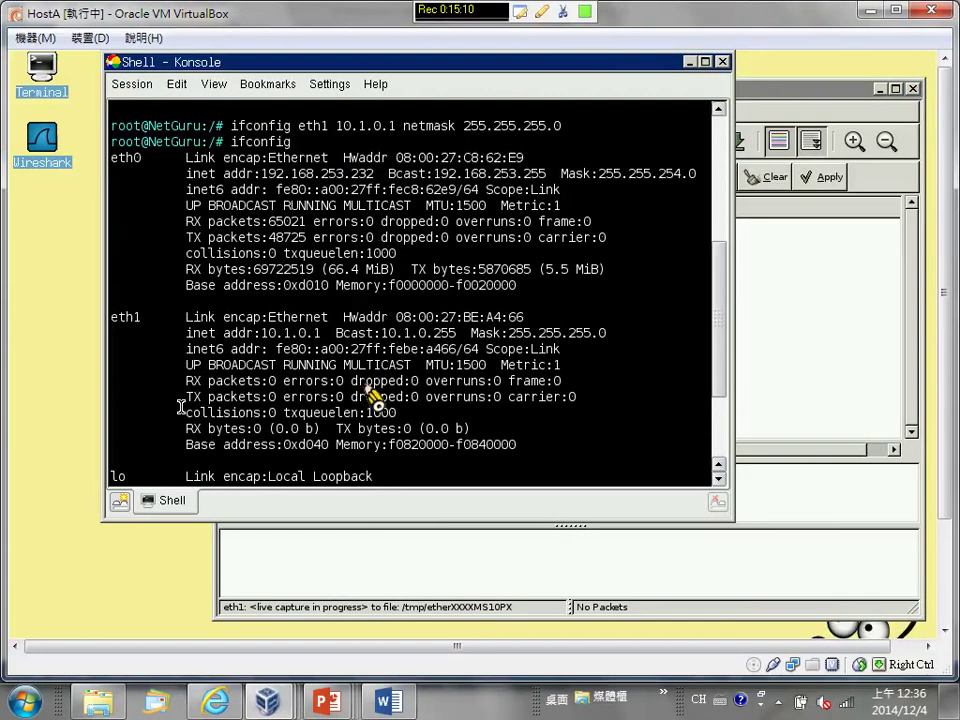
pyautogui.scroll(-3, 181, 406)
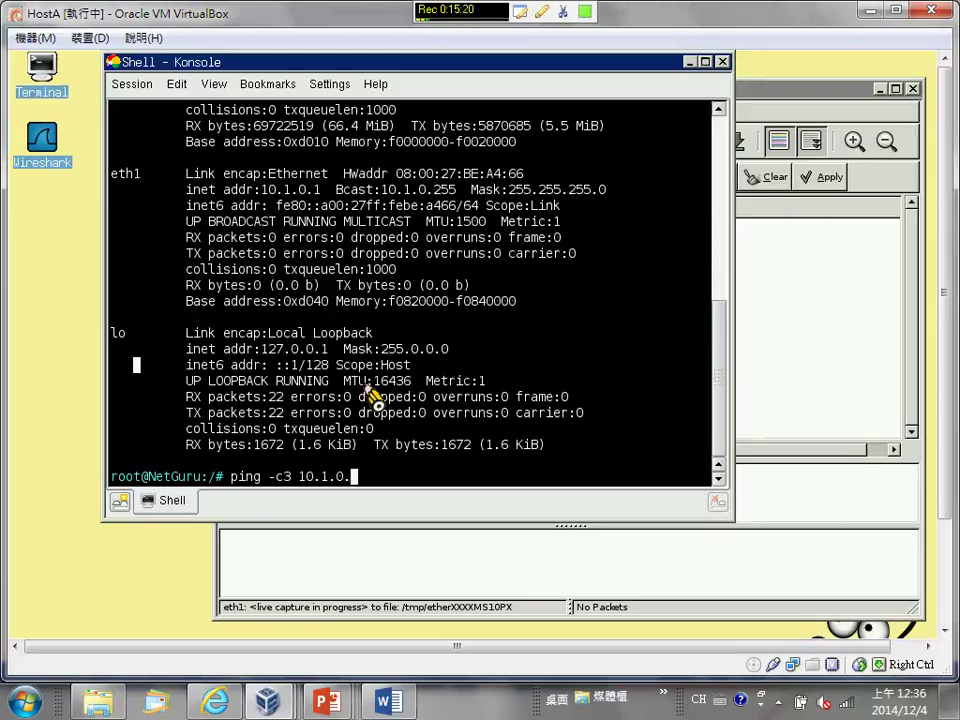
pyautogui.press('Return')
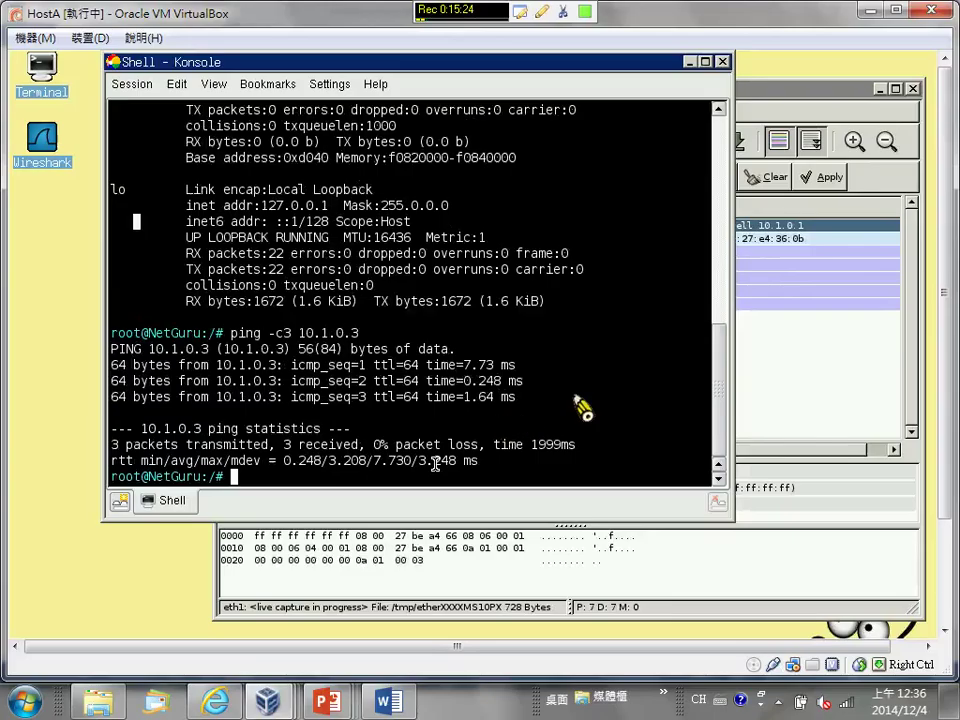
# Apply the display filter "arp or icmp" to HostA's Wireshark capture
pyautogui.click(764, 361)
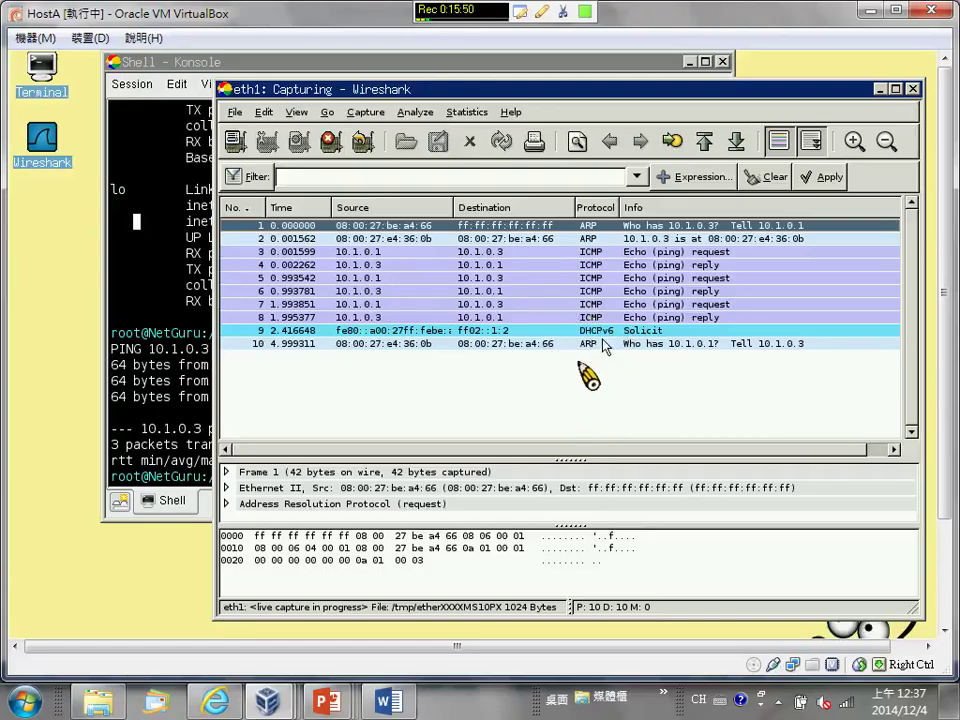
pyautogui.click(290, 175)
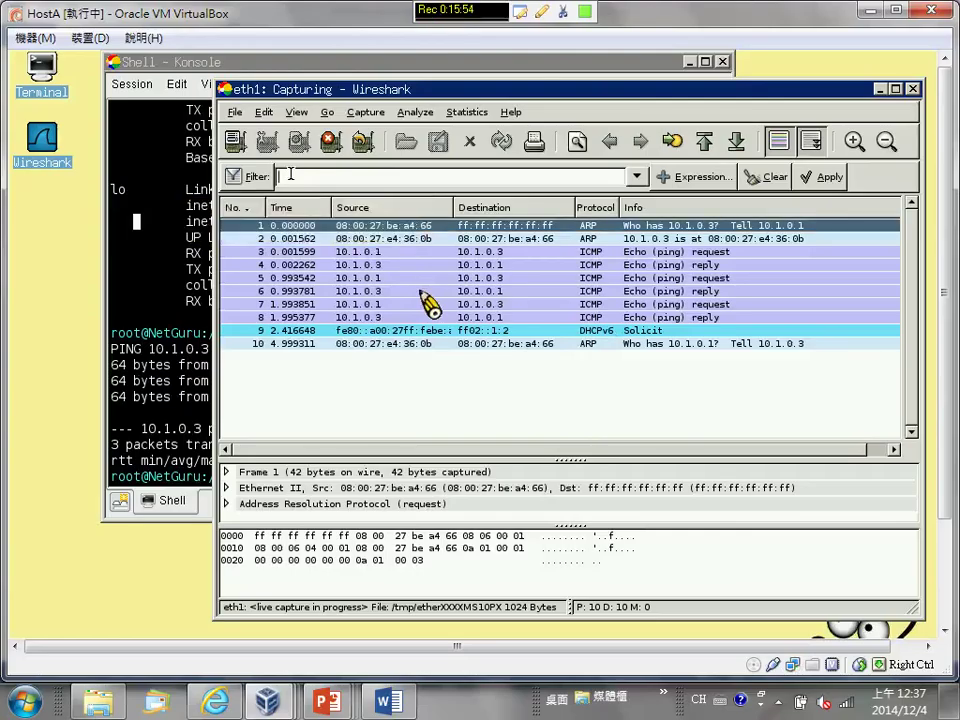
pyautogui.write('arp')
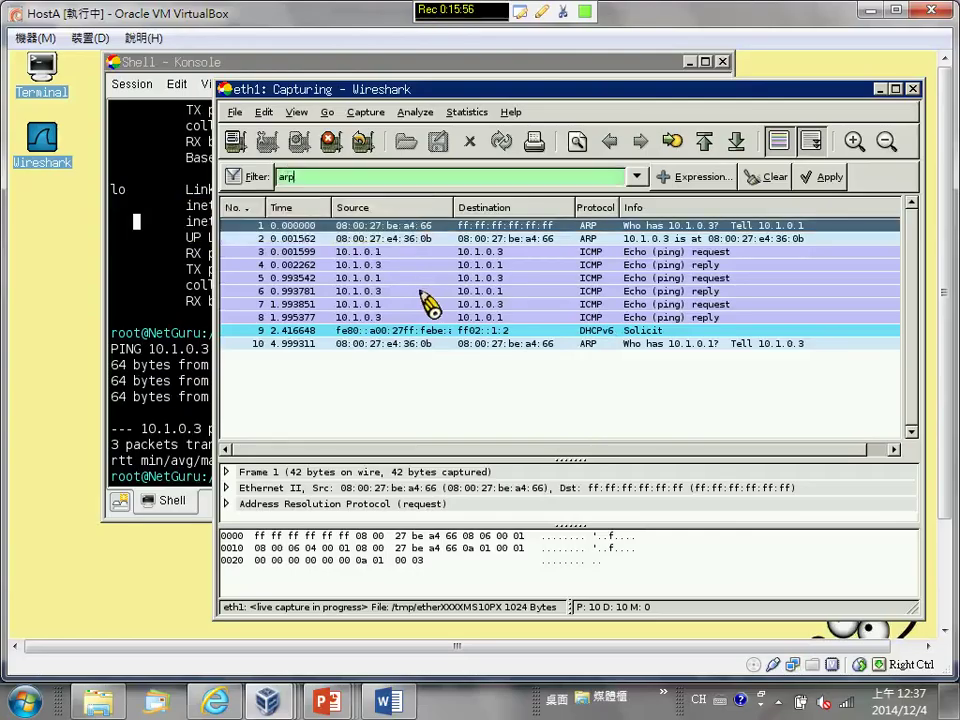
pyautogui.write(' or')
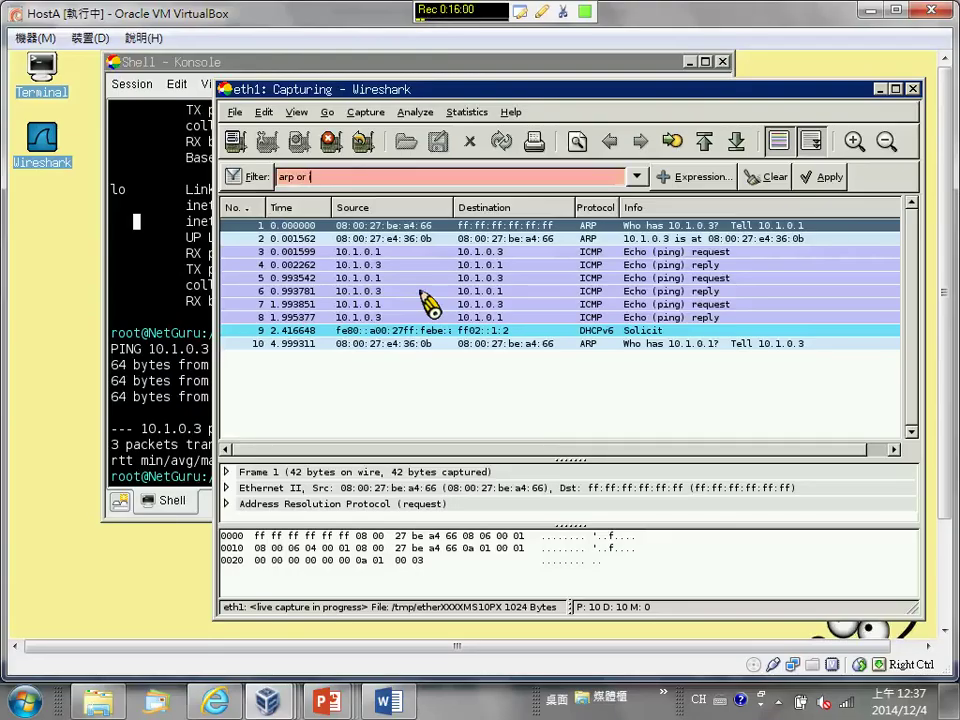
pyautogui.write(' icmp')
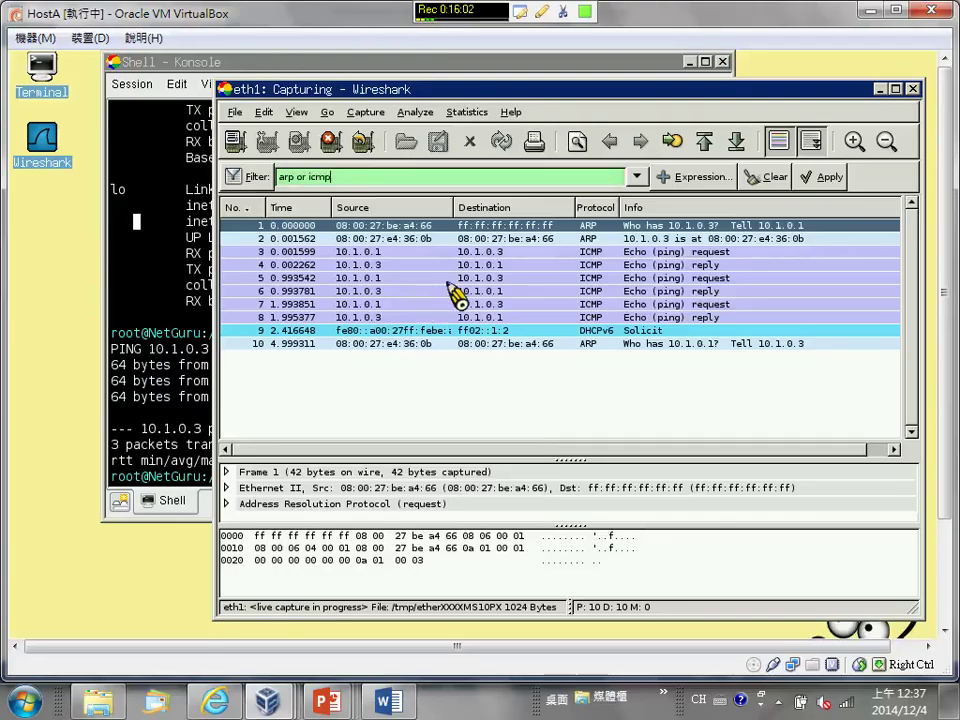
pyautogui.click(820, 177)
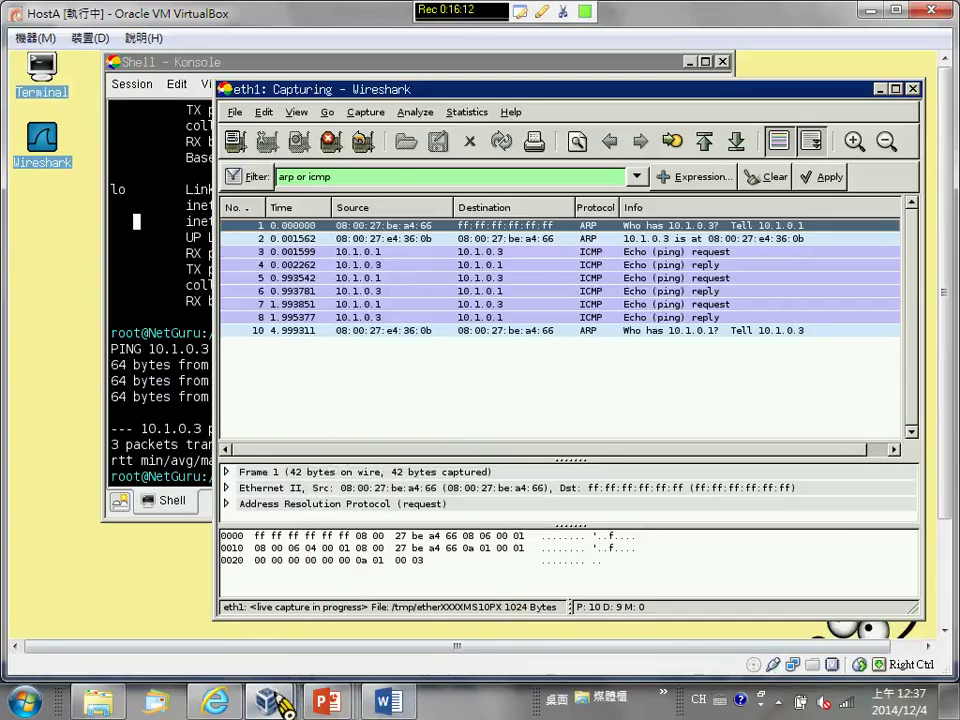
# Switch to HostC and filter its Wireshark capture with "arp or icmp"
pyautogui.moveTo(272, 698)
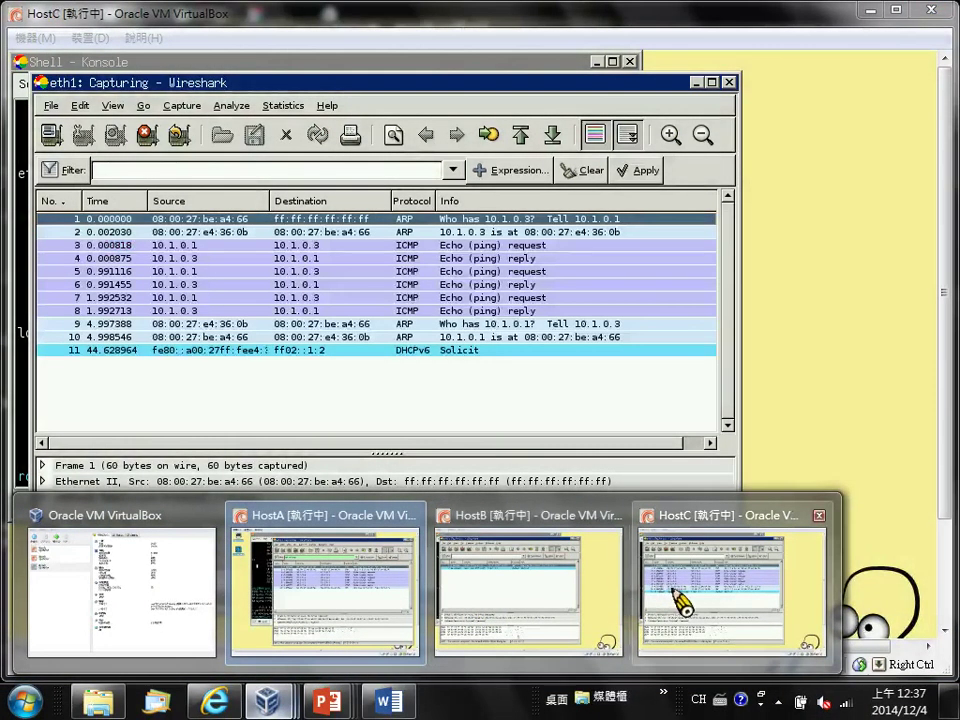
pyautogui.click(675, 592)
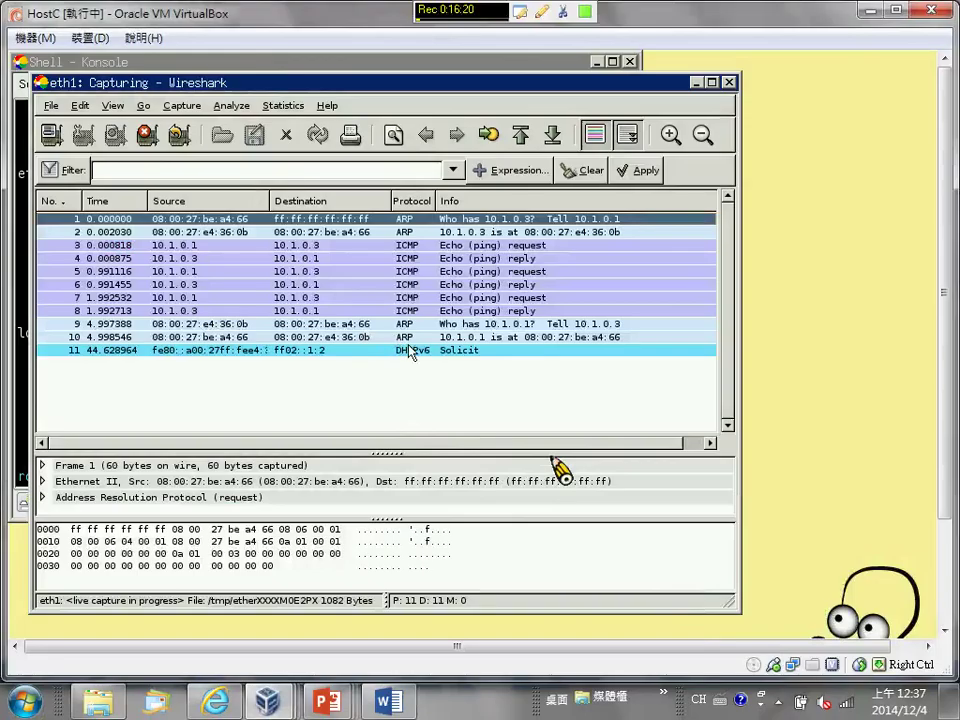
pyautogui.click(167, 166)
pyautogui.write('ar')
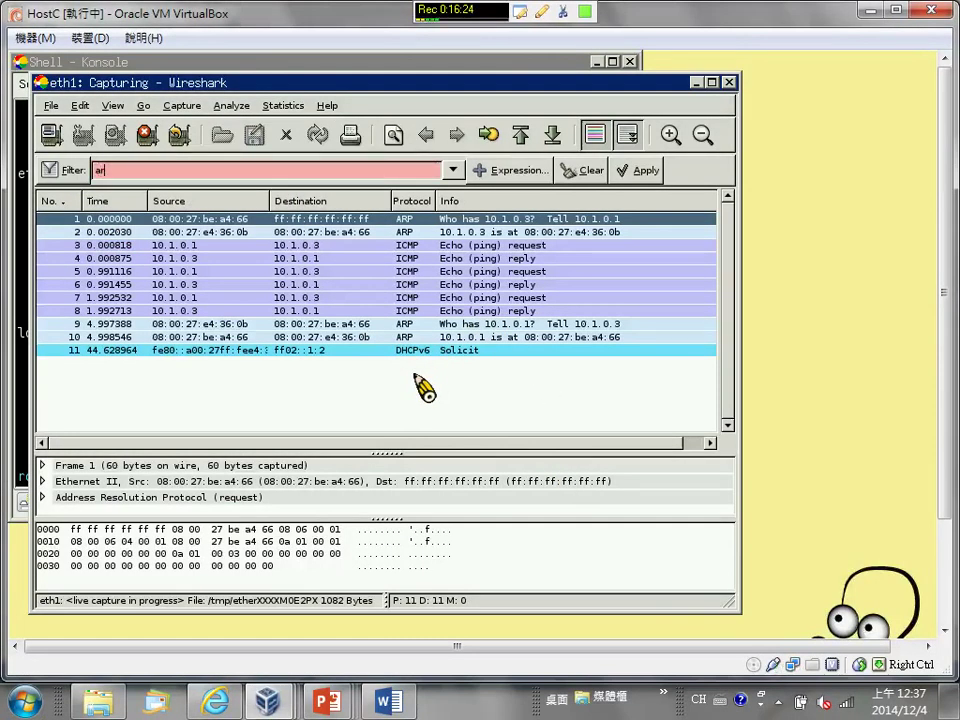
pyautogui.write('p or ic')
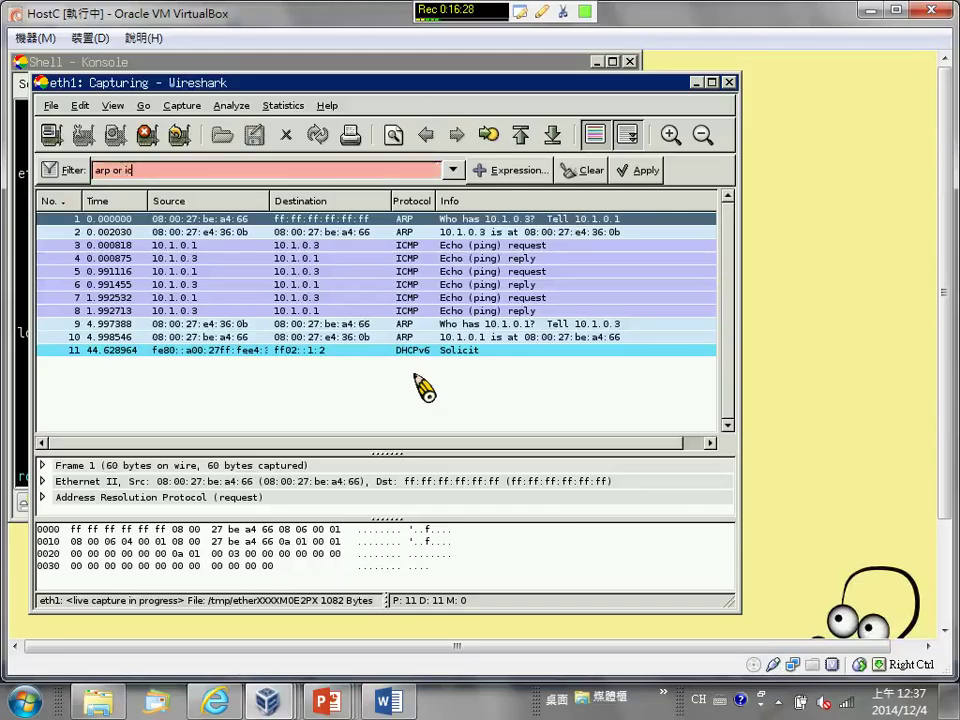
pyautogui.write('mp')
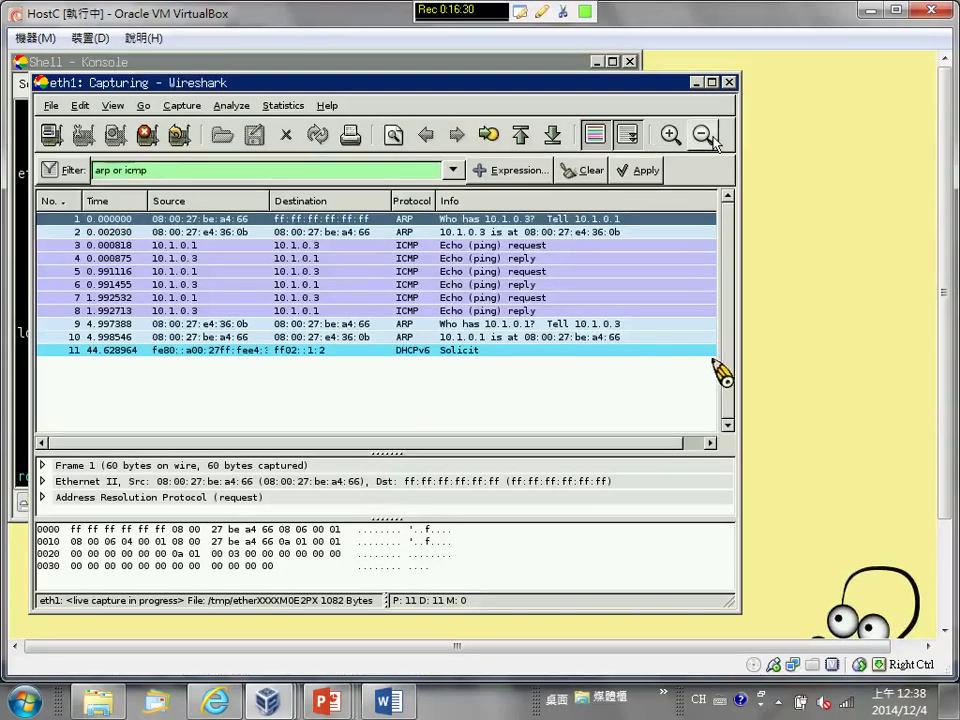
pyautogui.click(645, 171)
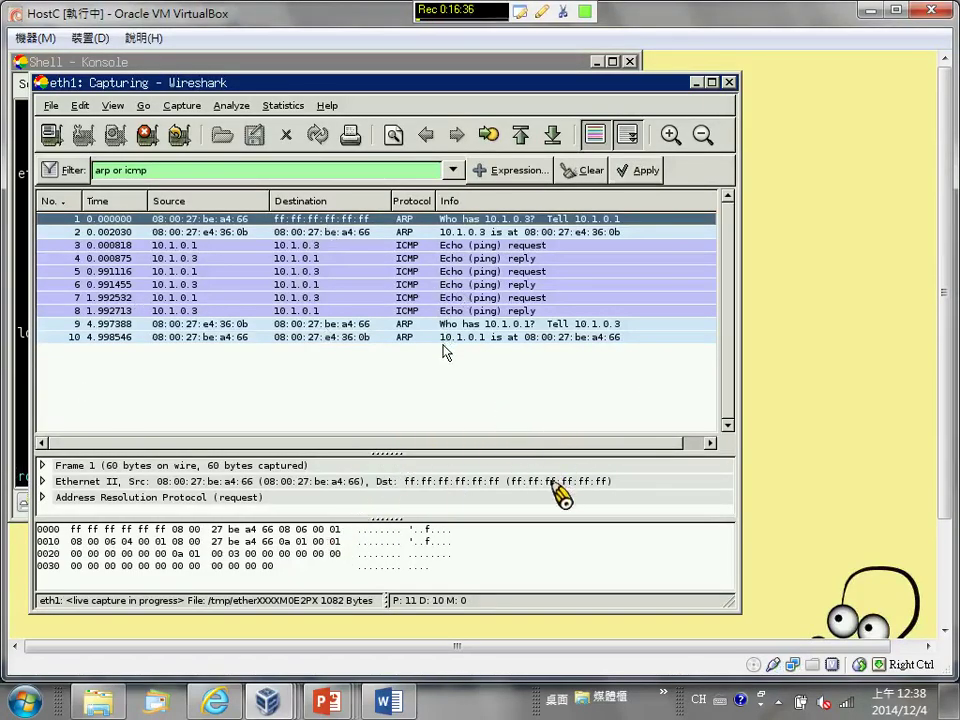
# Switch to HostB and apply the display filter "arp or icmp" to its Wireshark capture
pyautogui.moveTo(267, 700)
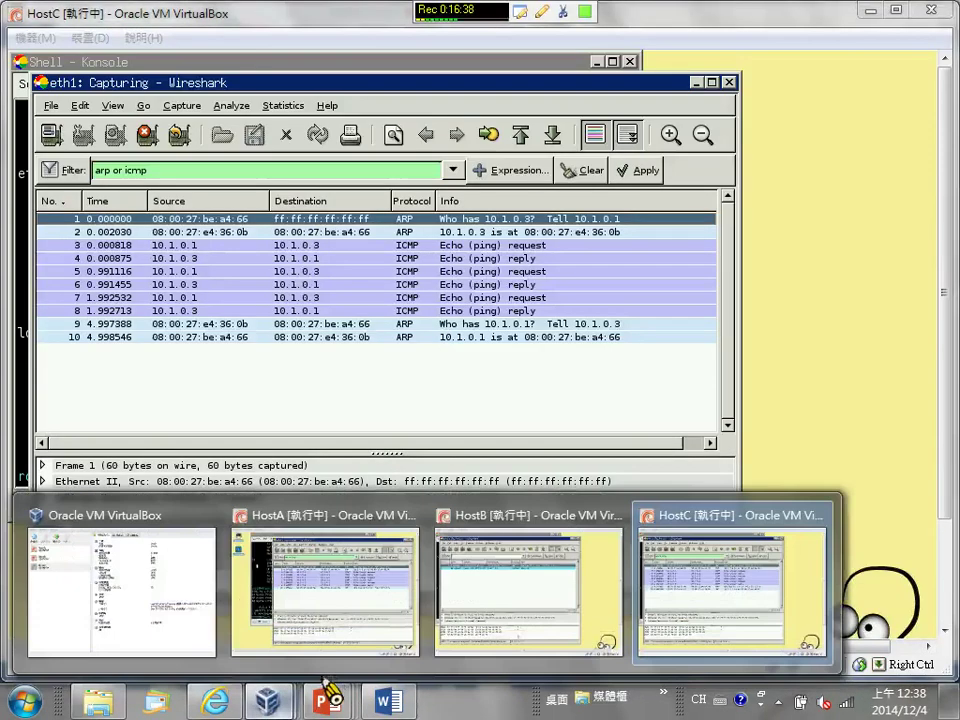
pyautogui.click(488, 618)
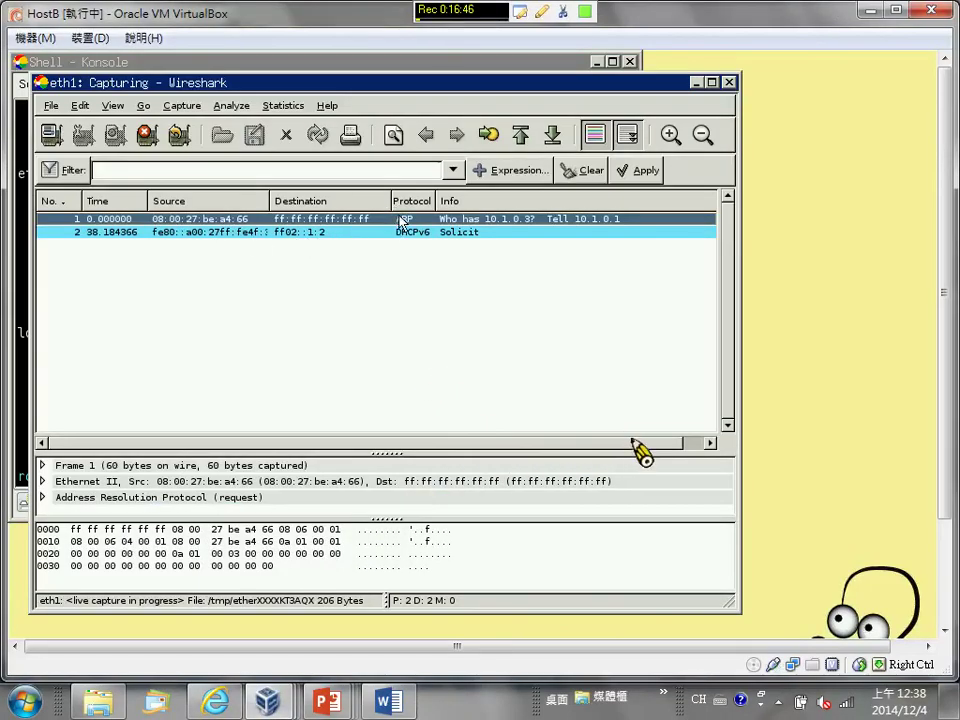
pyautogui.click(151, 172)
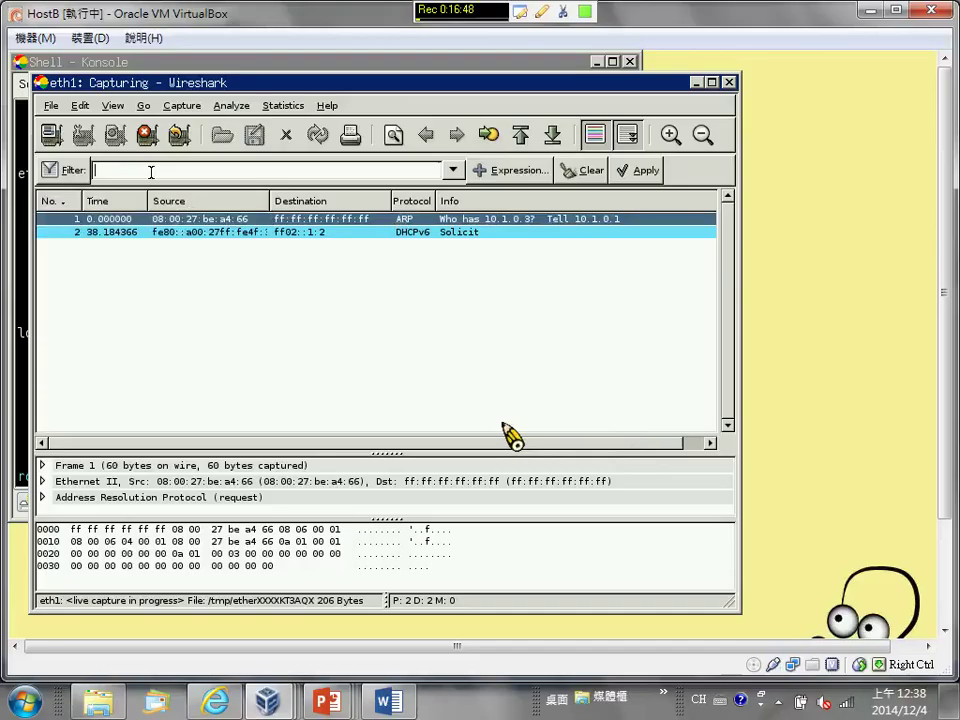
pyautogui.write('arp or')
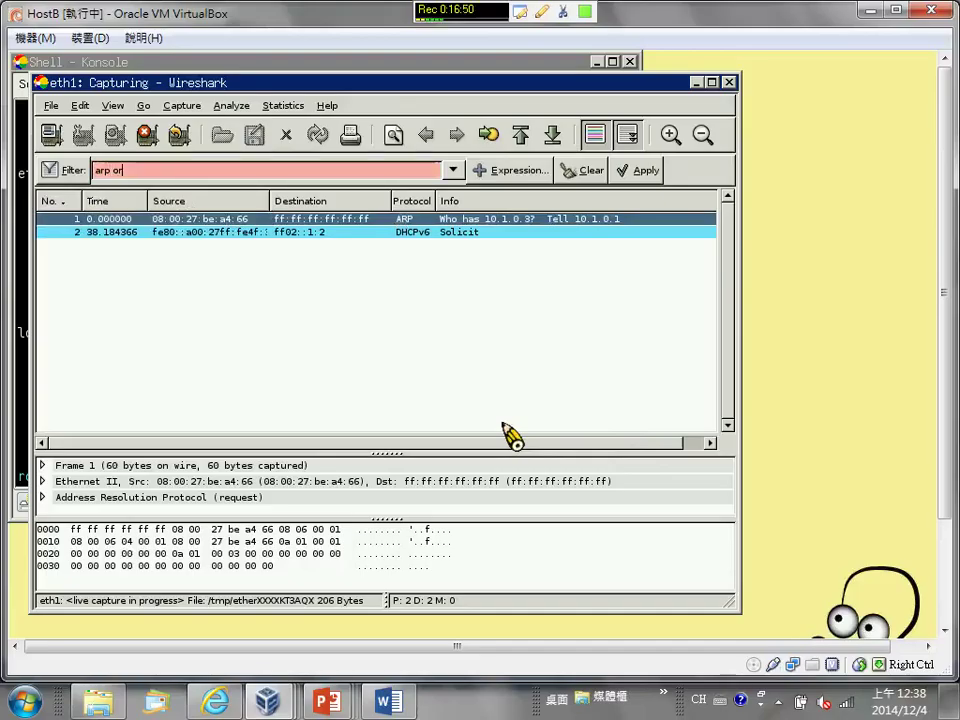
pyautogui.write(' icmp')
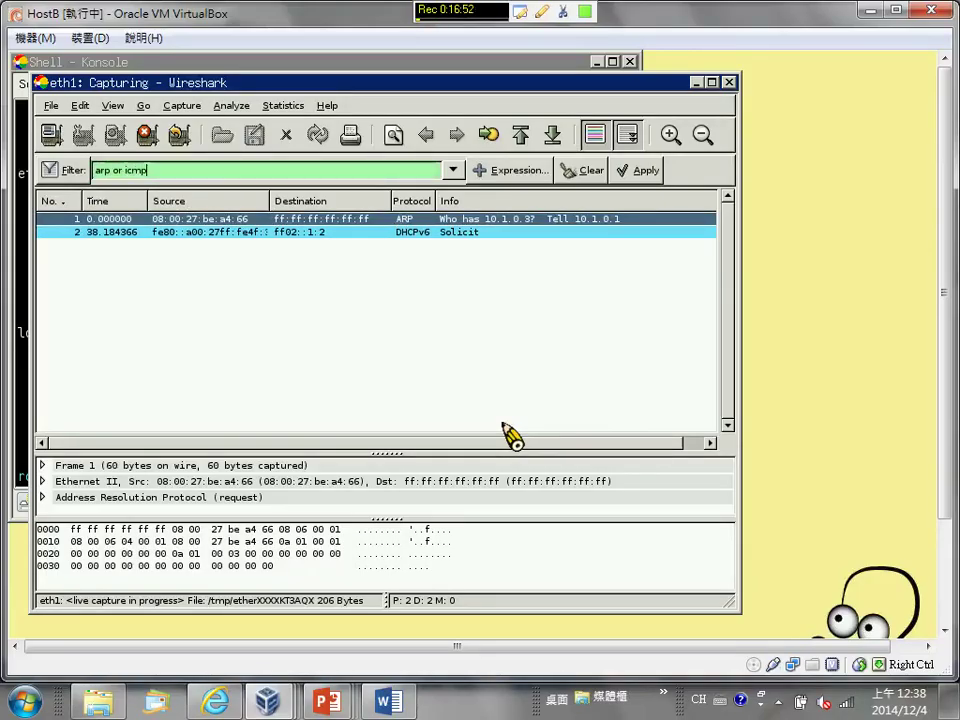
pyautogui.click(640, 170)
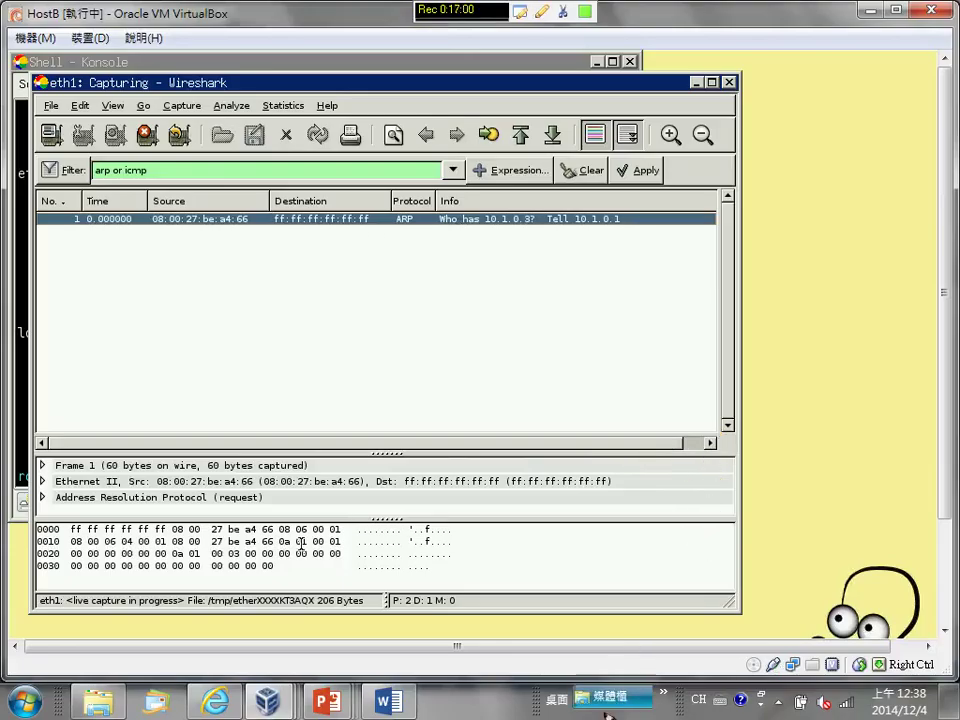
# Switch to HostA, enlarge Wireshark's packet details area and expand the Address Resolution Protocol section of packet 1
pyautogui.moveTo(267, 700)
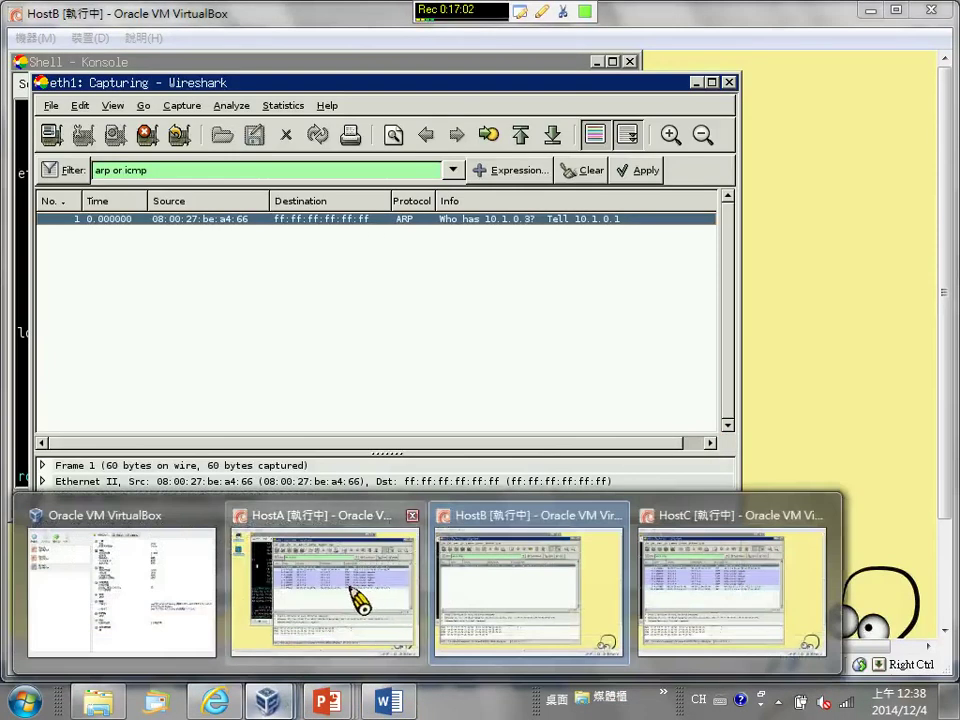
pyautogui.click(358, 596)
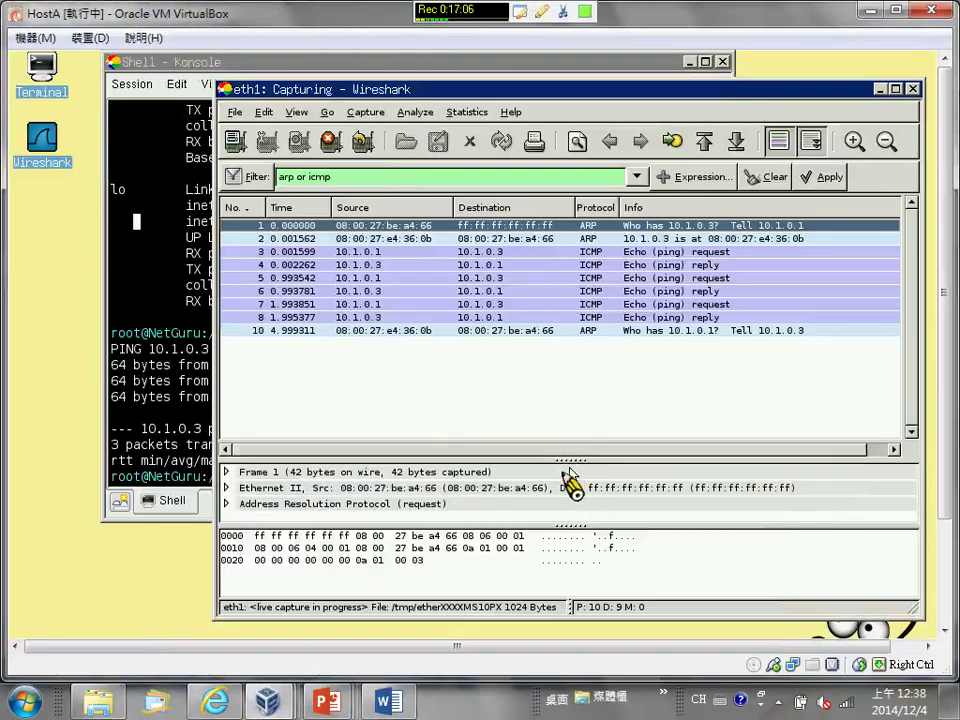
pyautogui.moveTo(570, 460); pyautogui.dragTo(570, 370)
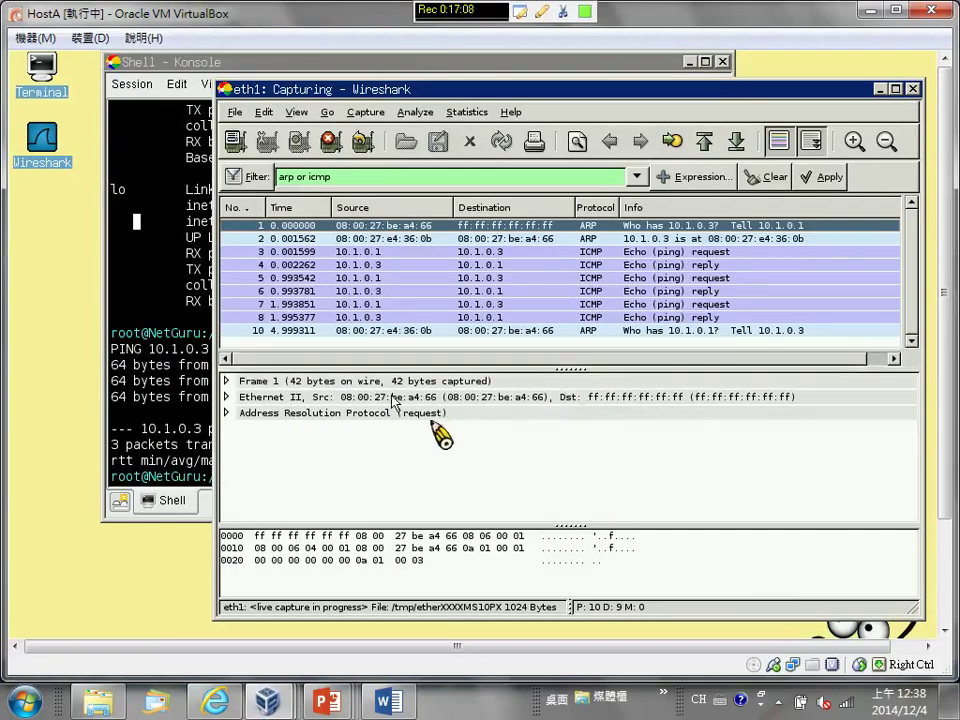
pyautogui.click(226, 412)
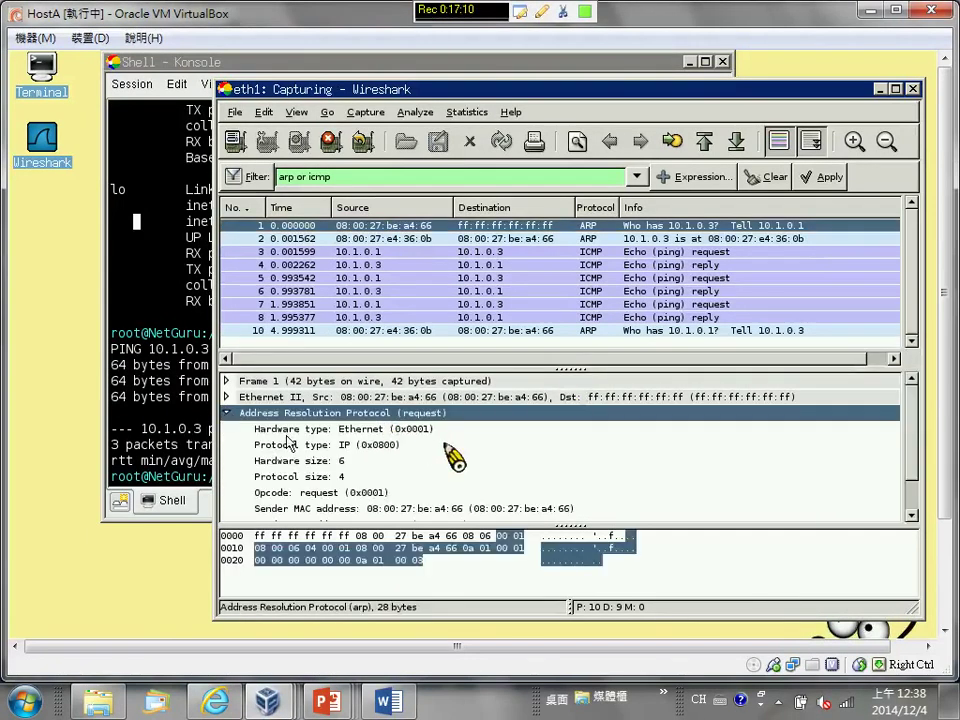
# Examine the ARP request's fields in packet 1, highlighting the Target MAC address and the Opcode
pyautogui.scroll(1, 366, 466)
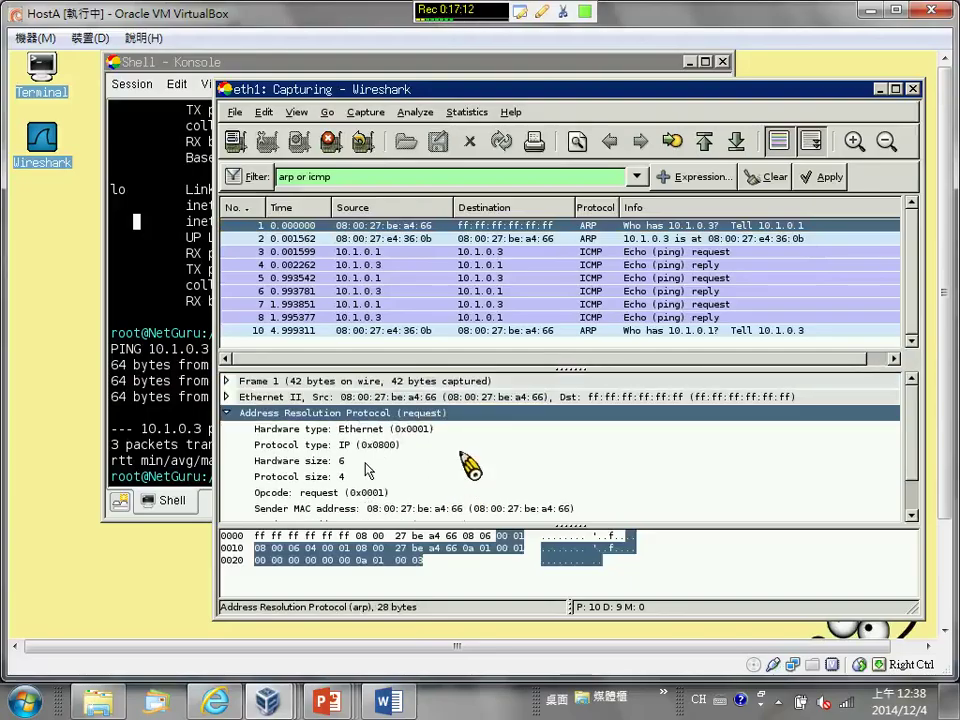
pyautogui.scroll(-1, 285, 422)
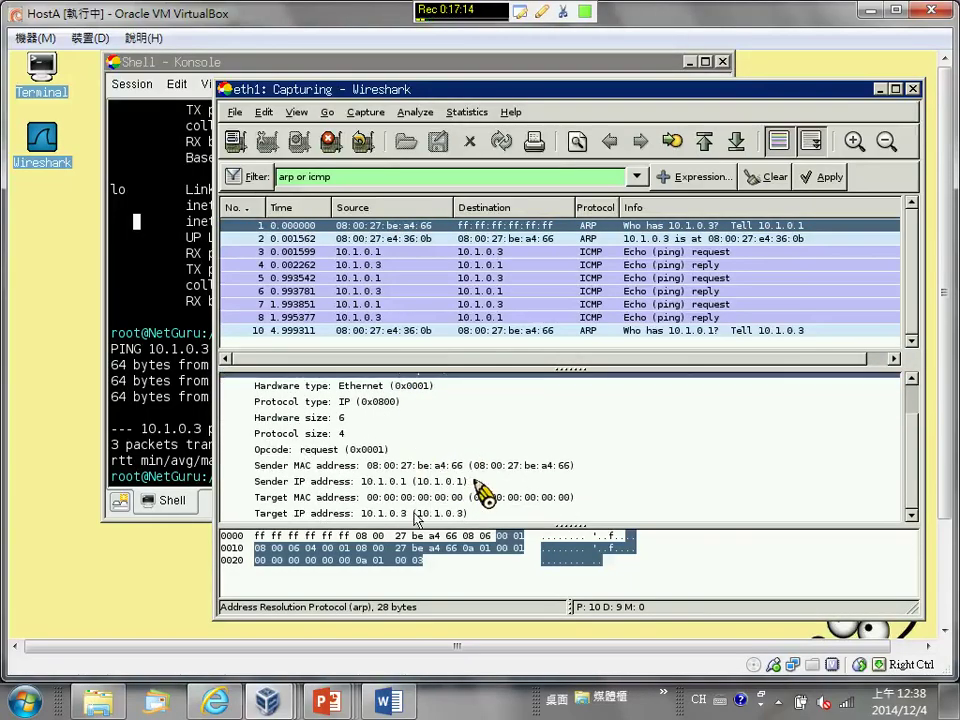
pyautogui.scroll(1, 370, 513)
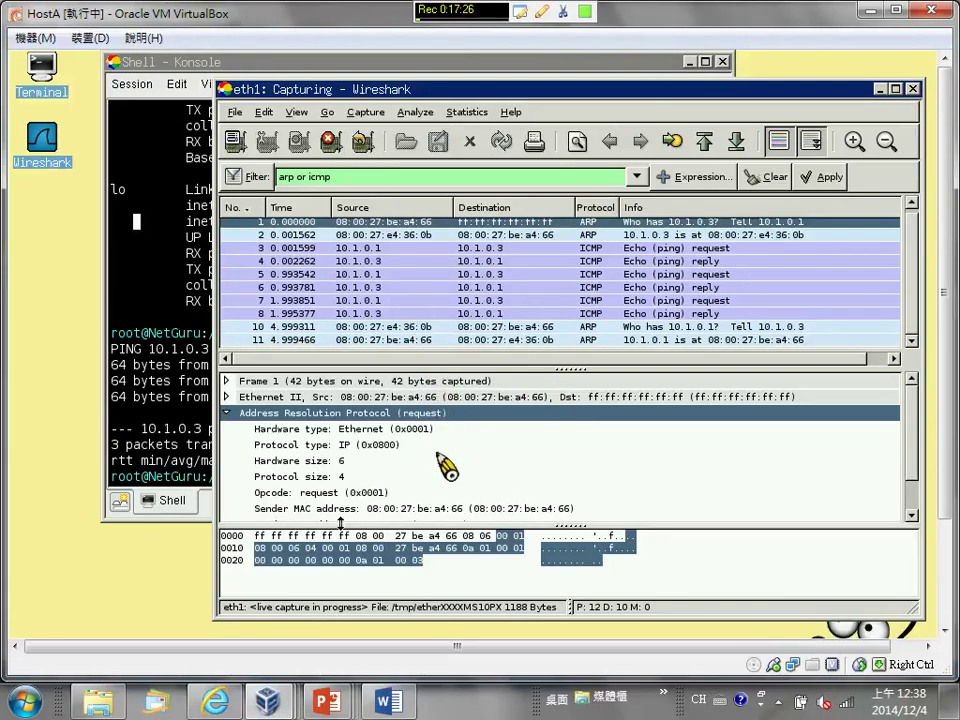
pyautogui.scroll(-1, 363, 408)
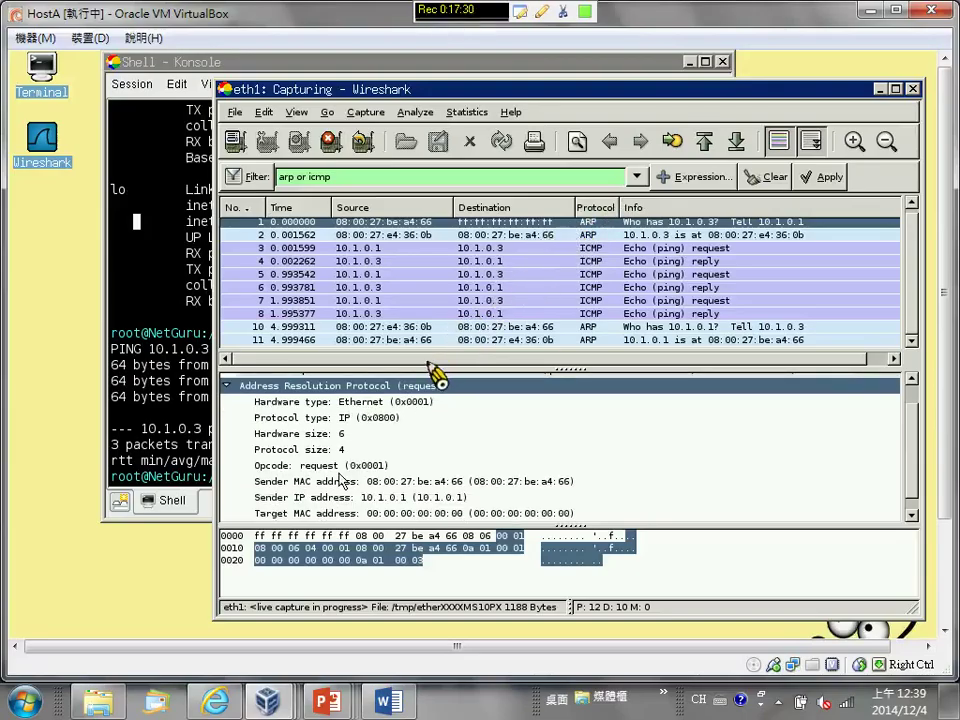
pyautogui.scroll(-1, 322, 510)
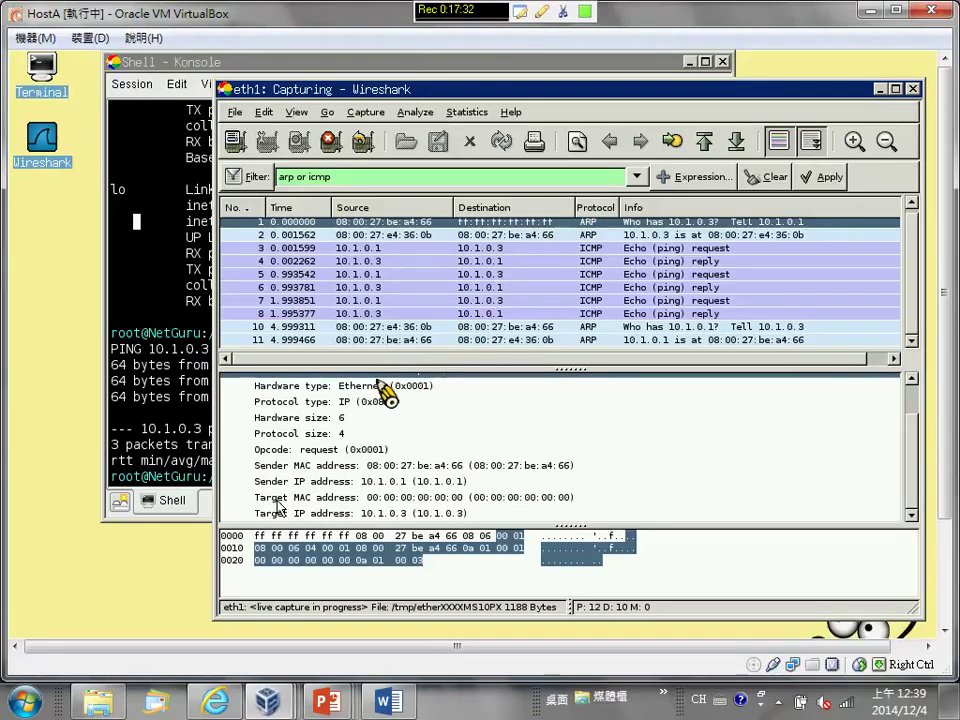
pyautogui.click(318, 497)
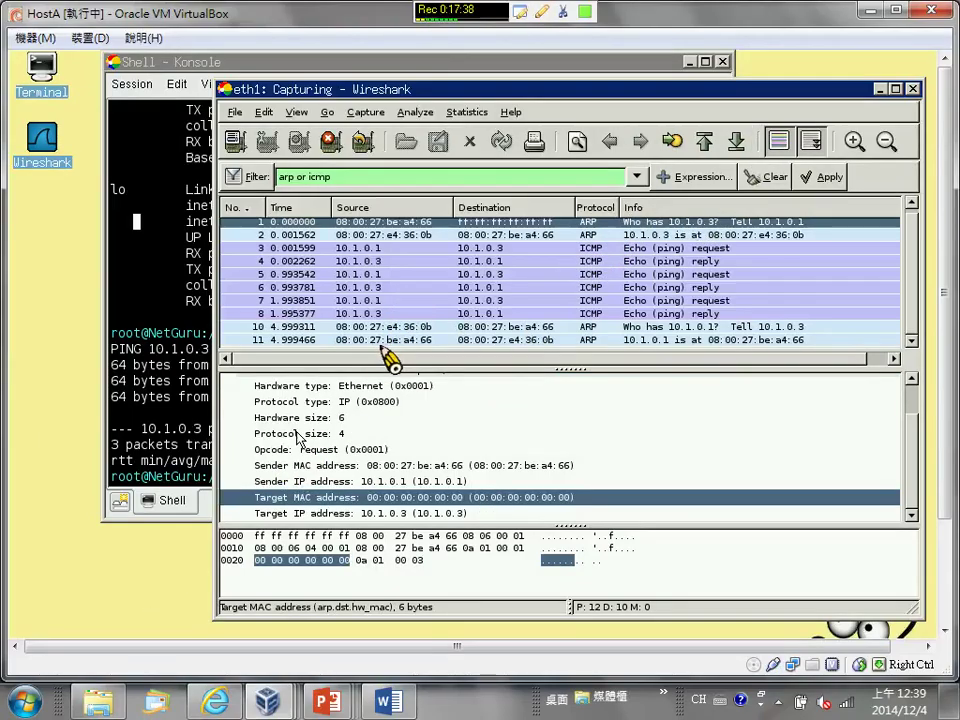
pyautogui.scroll(2, 296, 437)
pyautogui.scroll(-1, 296, 437)
pyautogui.scroll(1, 326, 493)
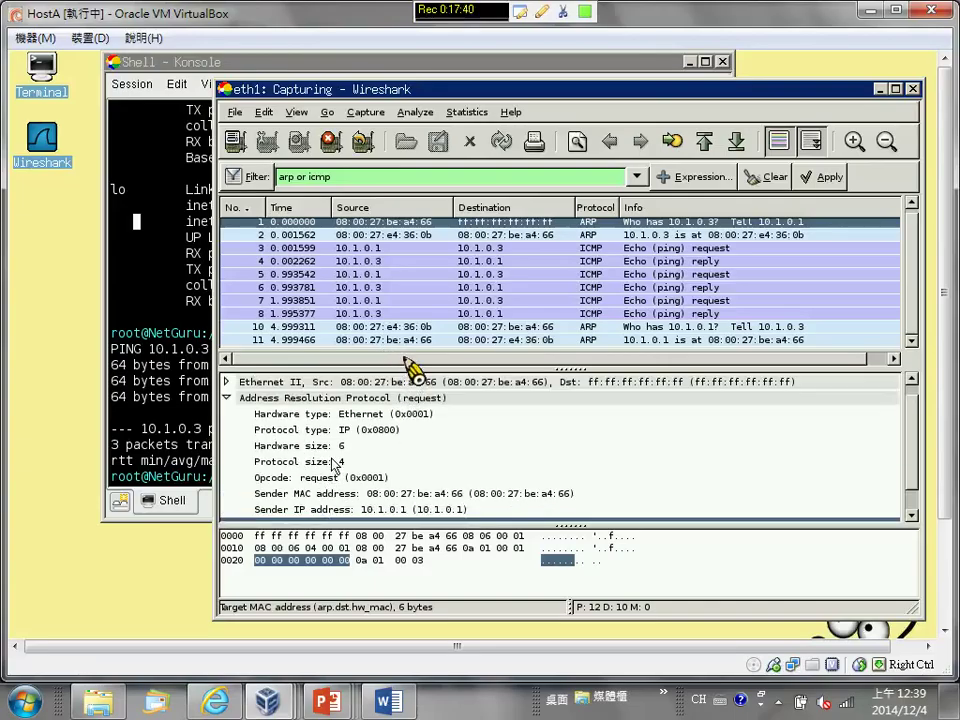
pyautogui.click(328, 481)
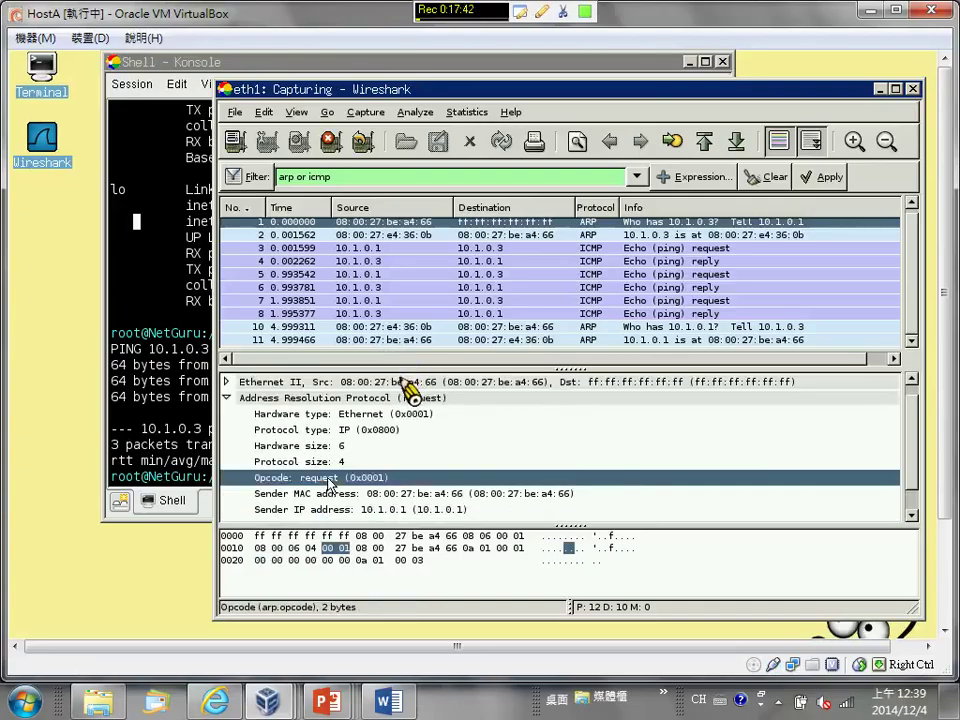